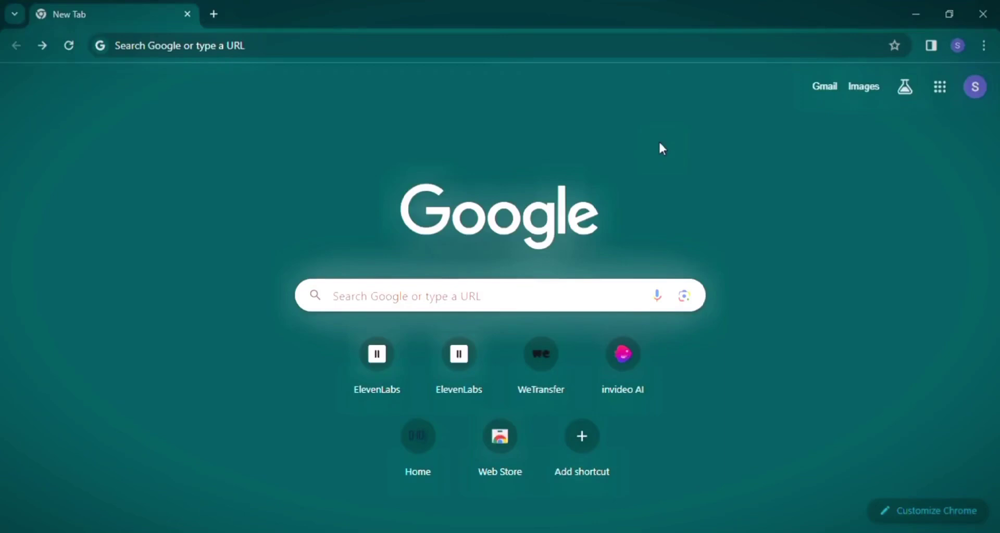
Search Google for 'lucas ai' from the address bar.
{"action": "left_click", "coordinate": [156, 48]}
{"action": "type", "text": "lucas ai"}
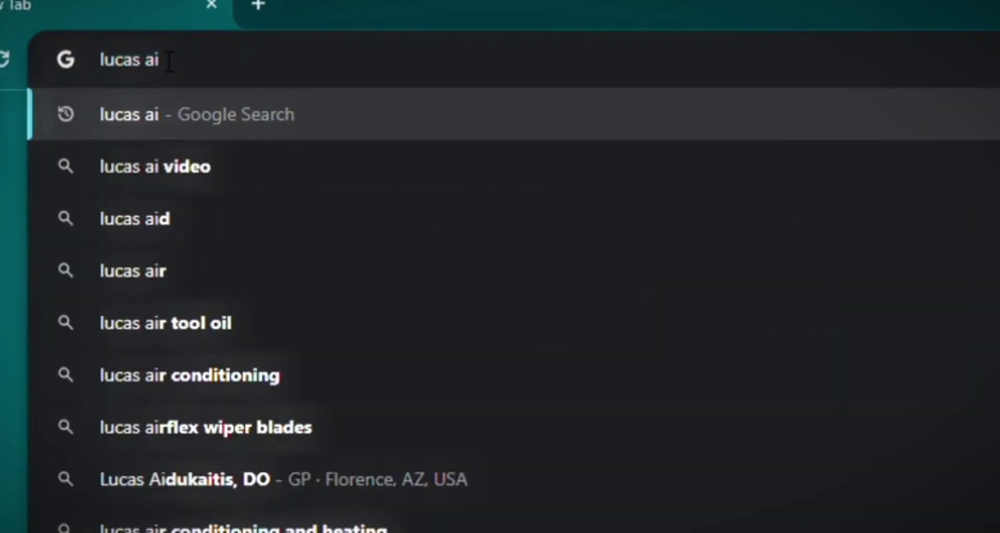
{"action": "key", "text": "Return"}
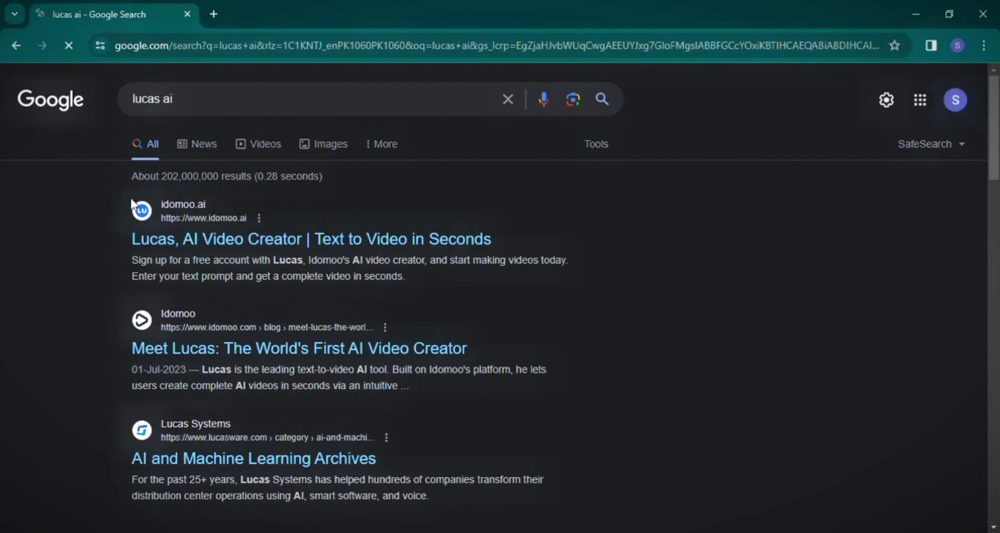
{"action": "left_click", "coordinate": [187, 243]}
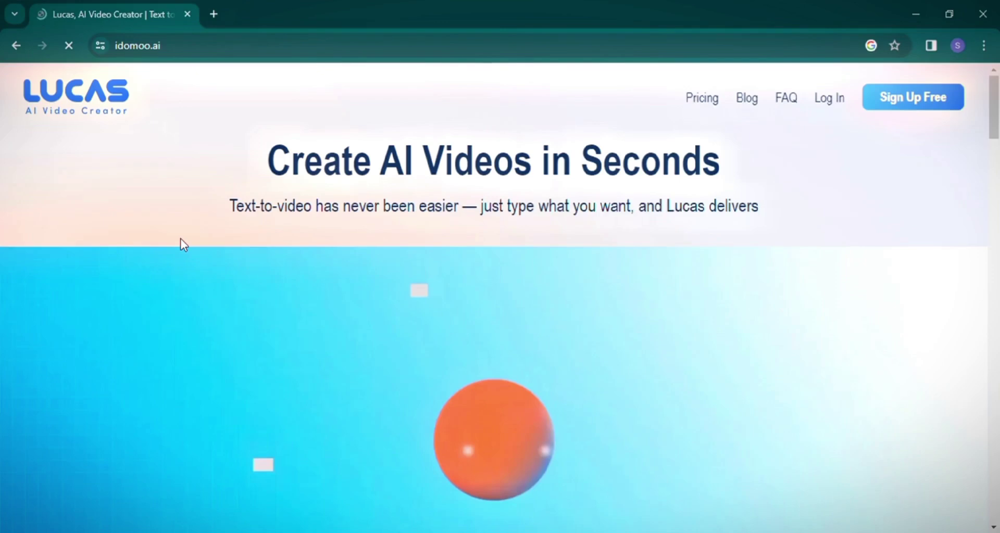
{"action": "scroll", "coordinate": [807, 189], "scroll_direction": "down", "scroll_amount": 10}
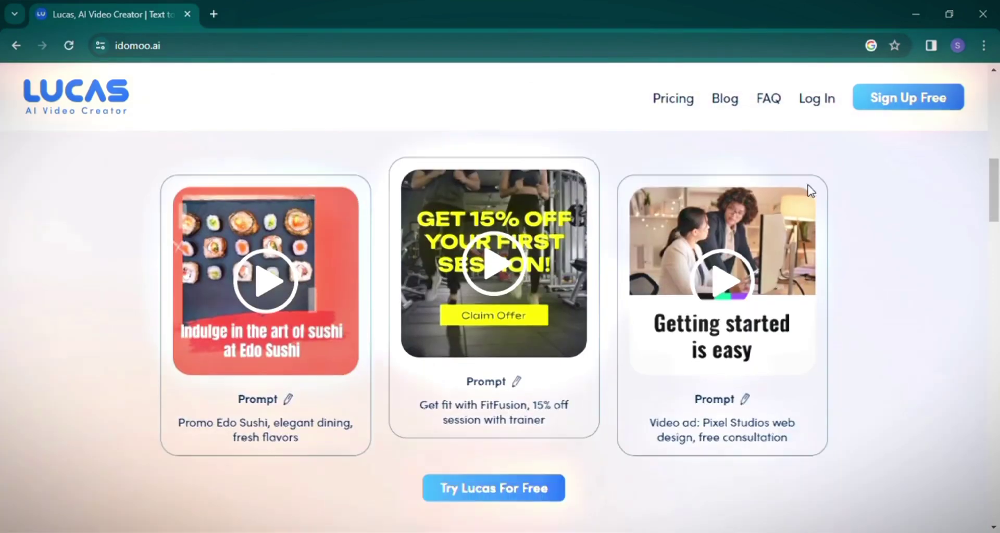
{"action": "scroll", "coordinate": [811, 191], "scroll_direction": "down", "scroll_amount": 5}
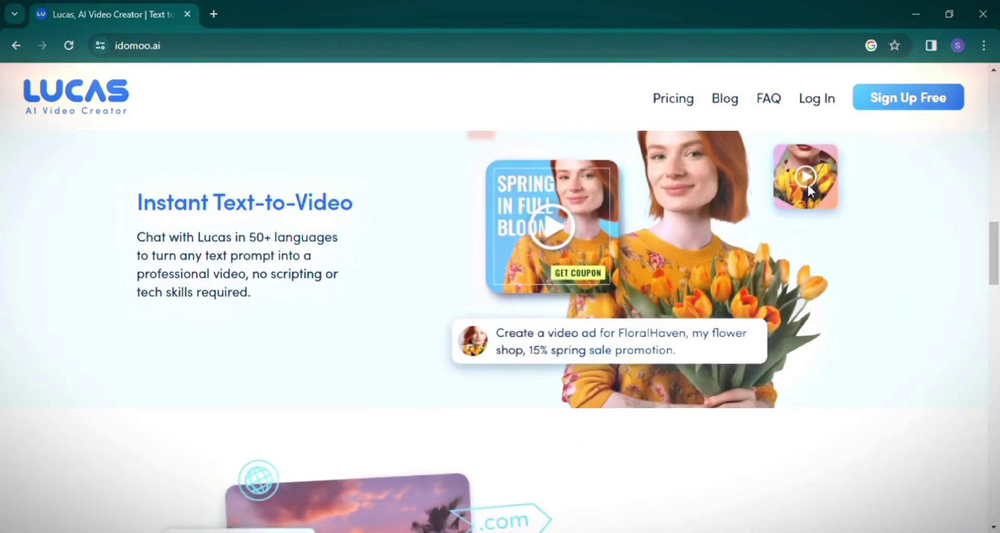
{"action": "scroll", "coordinate": [808, 191], "scroll_direction": "down", "scroll_amount": 5}
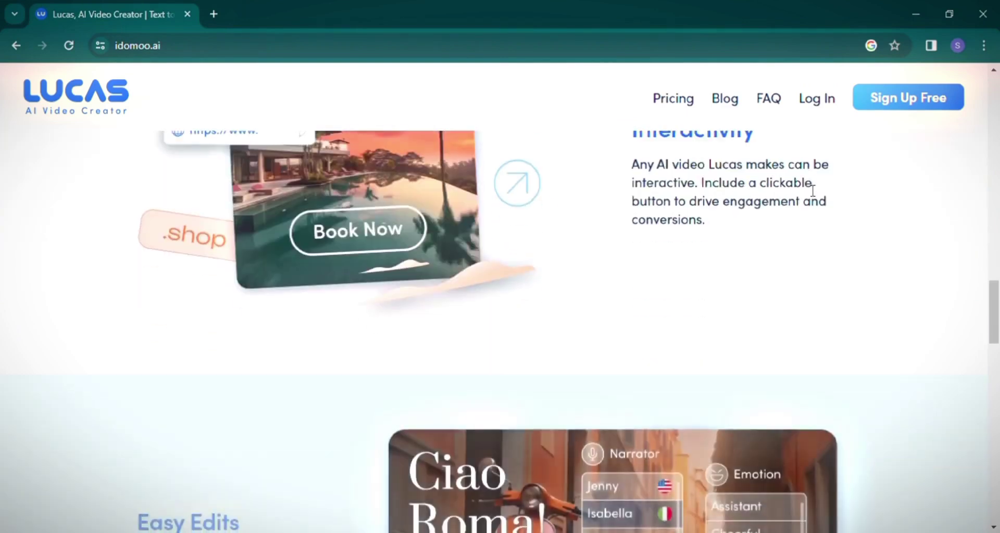
{"action": "scroll", "coordinate": [808, 191], "scroll_direction": "up", "scroll_amount": 3}
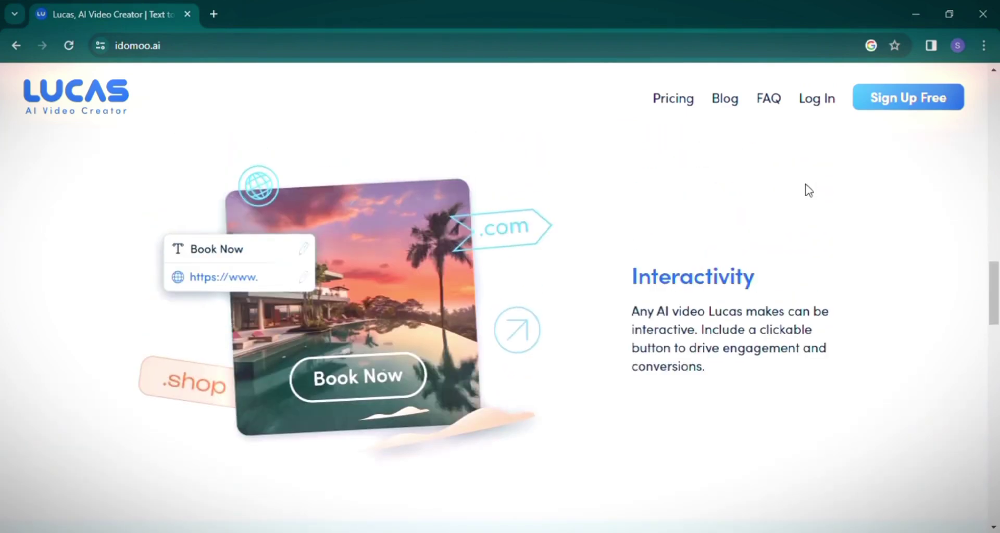
{"action": "scroll", "coordinate": [808, 191], "scroll_direction": "down", "scroll_amount": 2}
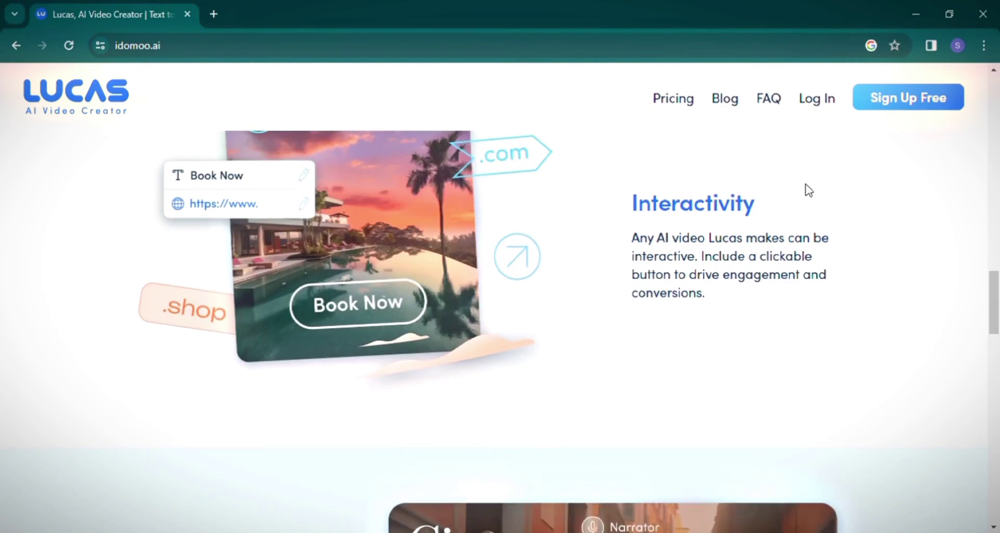
{"action": "scroll", "coordinate": [808, 191], "scroll_direction": "down", "scroll_amount": 15}
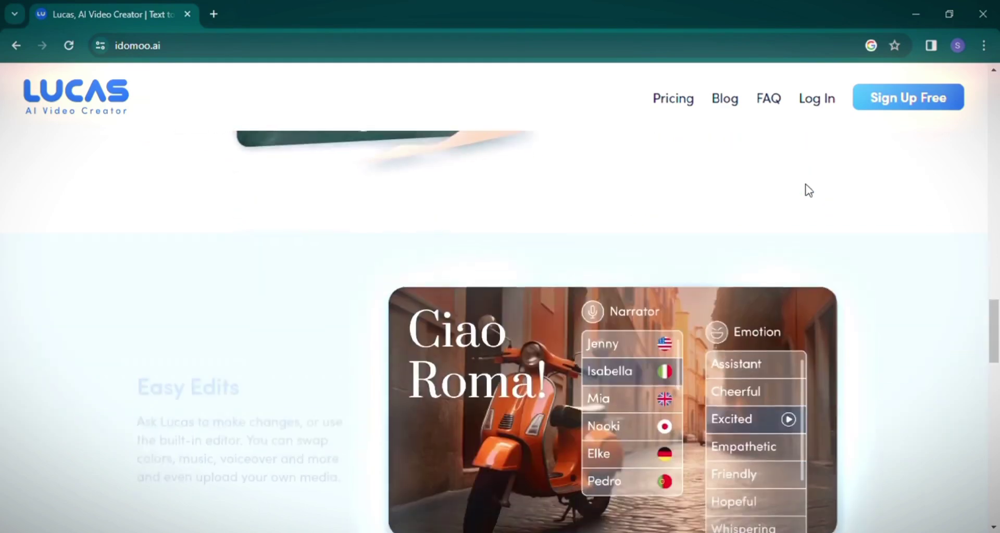
{"action": "scroll", "coordinate": [808, 190], "scroll_direction": "down", "scroll_amount": 6}
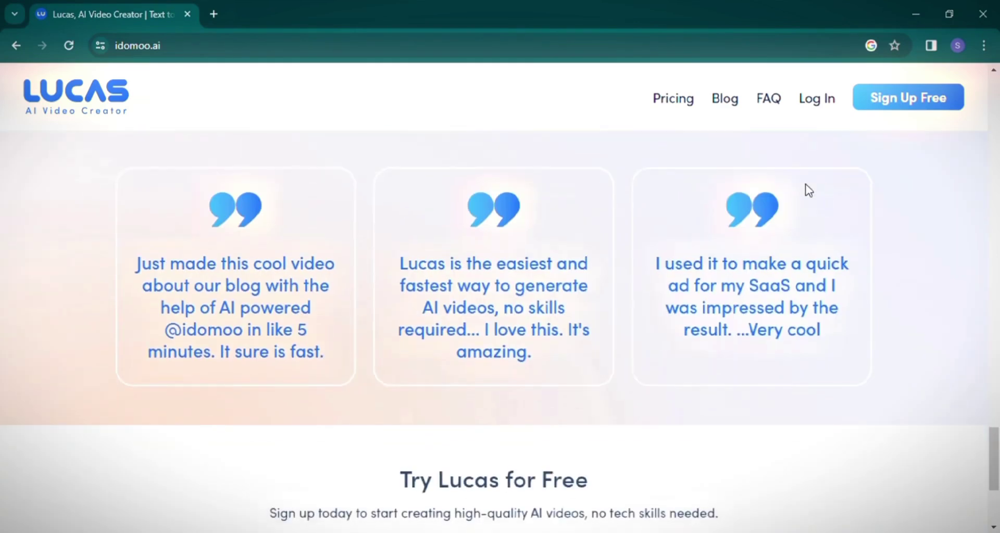
{"action": "scroll", "coordinate": [808, 191], "scroll_direction": "up", "scroll_amount": 12}
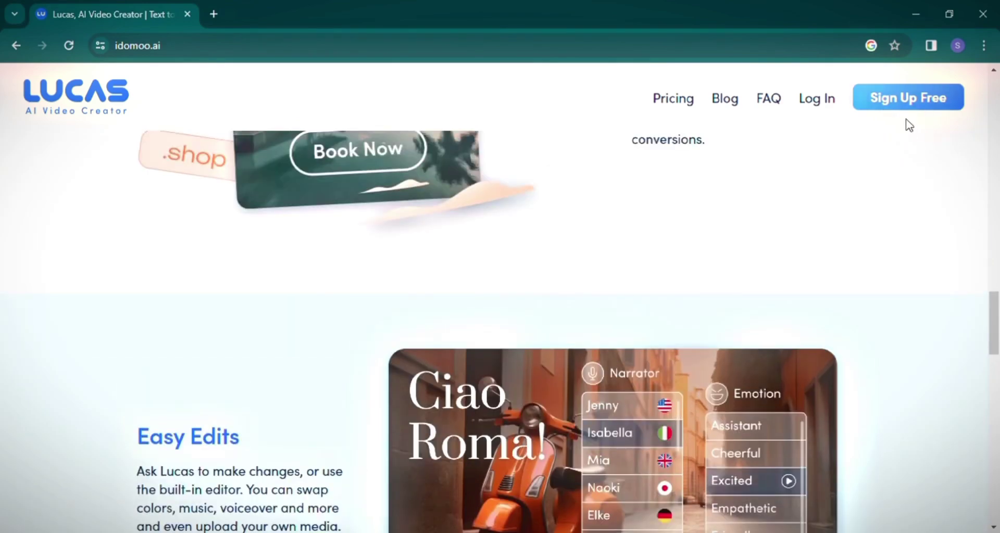
Sign up for a free Lucas AI account with Continue with Google and the chosen Google account.
{"action": "left_click", "coordinate": [919, 105]}
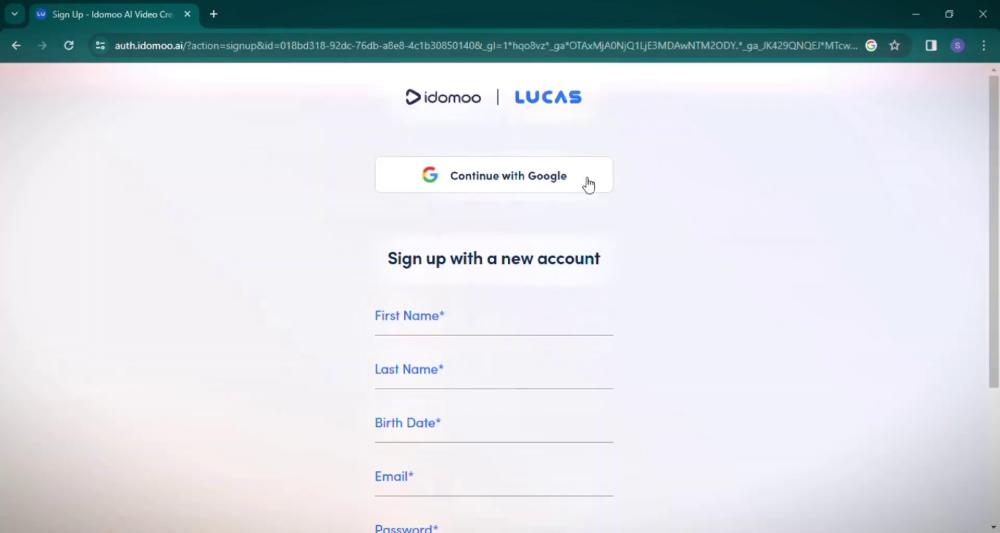
{"action": "scroll", "coordinate": [616, 187], "scroll_direction": "down", "scroll_amount": 3}
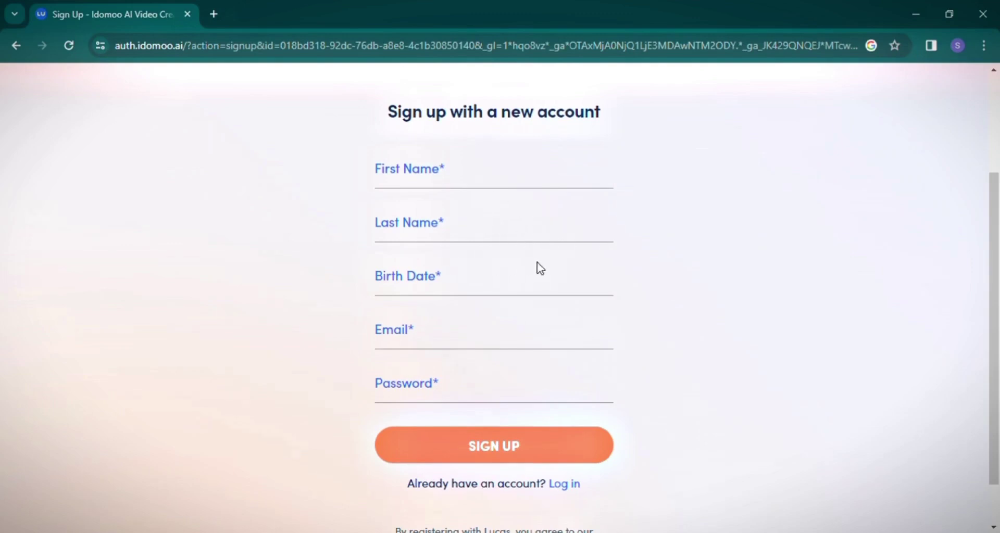
{"action": "scroll", "coordinate": [540, 268], "scroll_direction": "up", "scroll_amount": 3}
{"action": "left_click", "coordinate": [531, 193]}
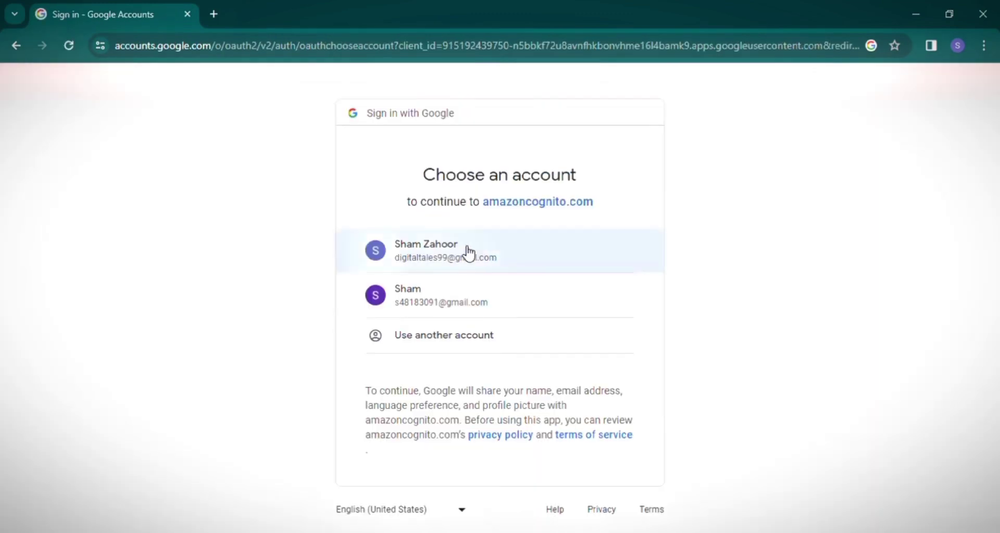
{"action": "left_click", "coordinate": [476, 247]}
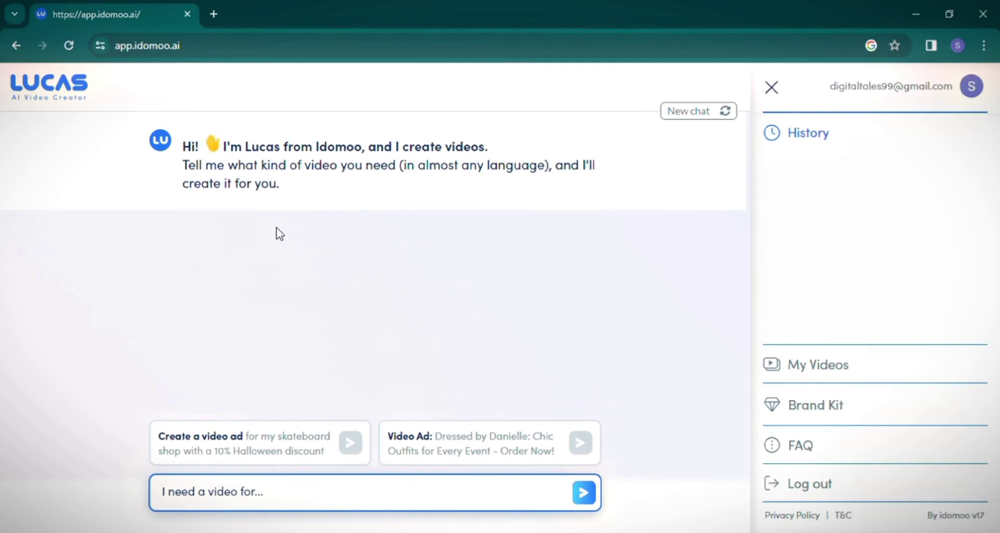
Open Lucas AI's FAQ page in a new browser tab.
{"action": "left_click", "coordinate": [381, 495]}
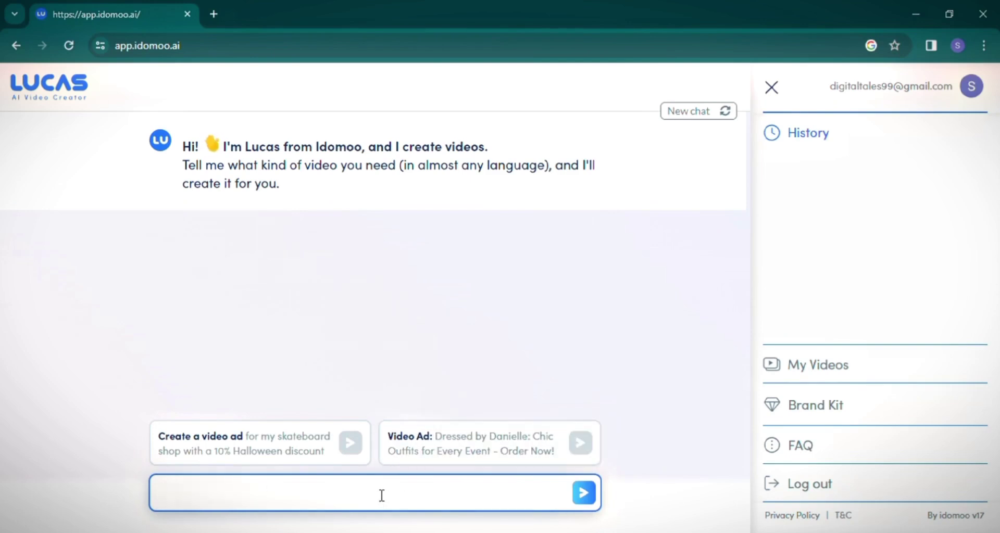
{"action": "left_click", "coordinate": [820, 454]}
{"action": "scroll", "coordinate": [549, 375], "scroll_direction": "down", "scroll_amount": 10}
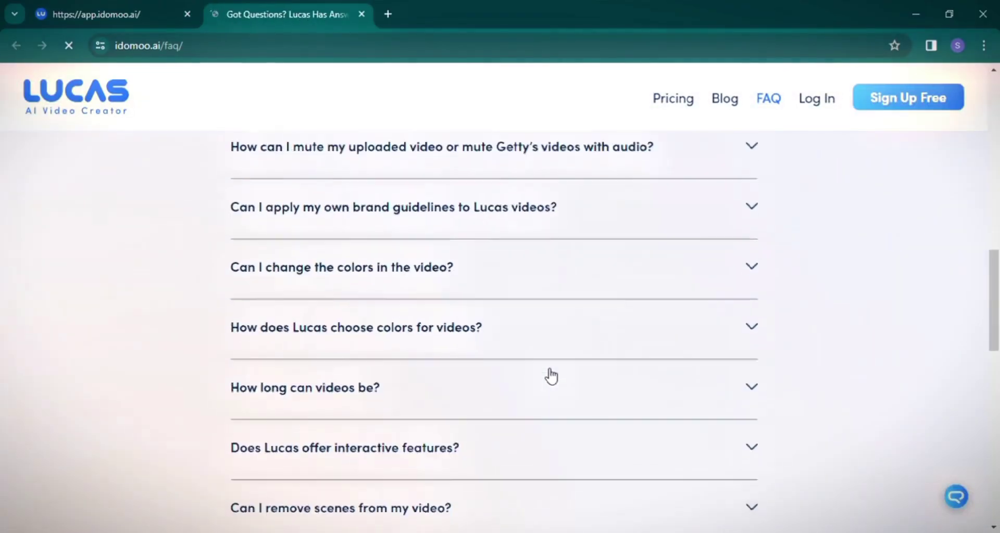
{"action": "scroll", "coordinate": [551, 375], "scroll_direction": "down", "scroll_amount": 10}
{"action": "scroll", "coordinate": [364, 364], "scroll_direction": "up", "scroll_amount": 3}
Read the subscription and video-purchasing answers, then return to the app tab.
{"action": "left_click", "coordinate": [271, 352]}
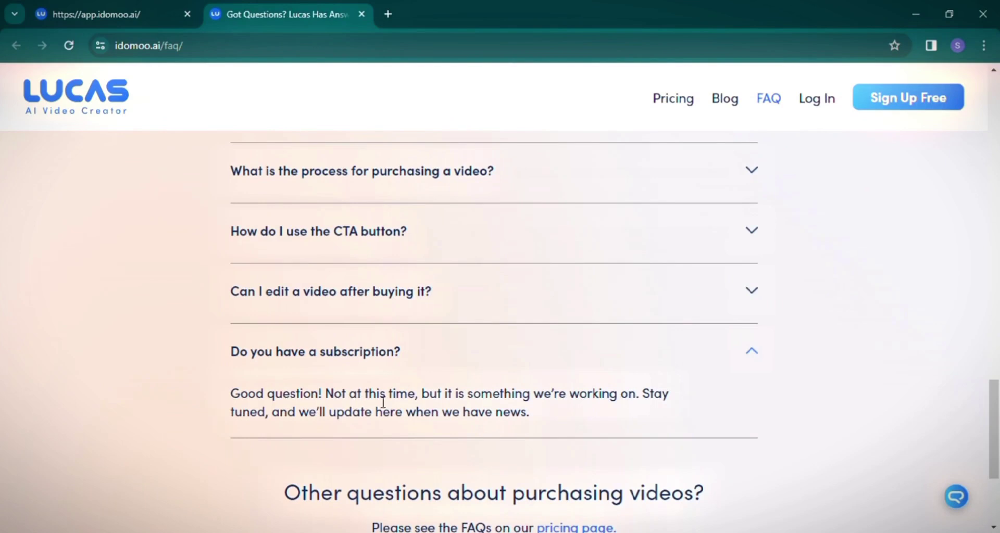
{"action": "scroll", "coordinate": [492, 411], "scroll_direction": "up", "scroll_amount": 3}
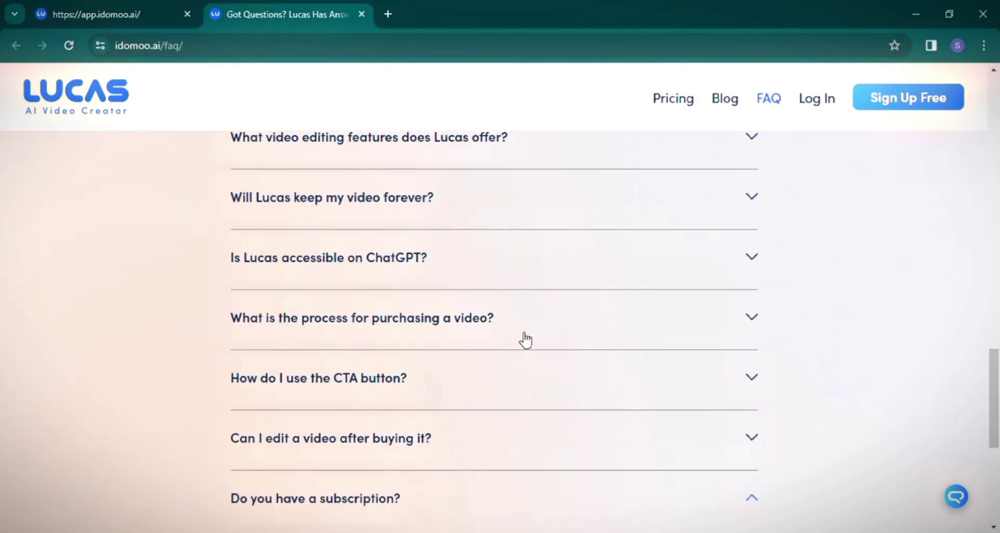
{"action": "left_click", "coordinate": [523, 336]}
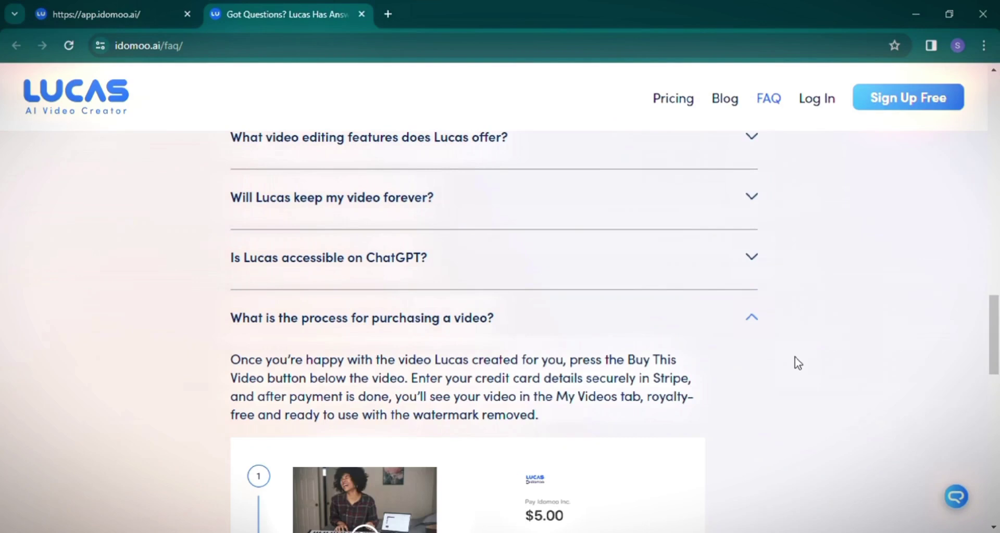
{"action": "scroll", "coordinate": [795, 362], "scroll_direction": "down", "scroll_amount": 4}
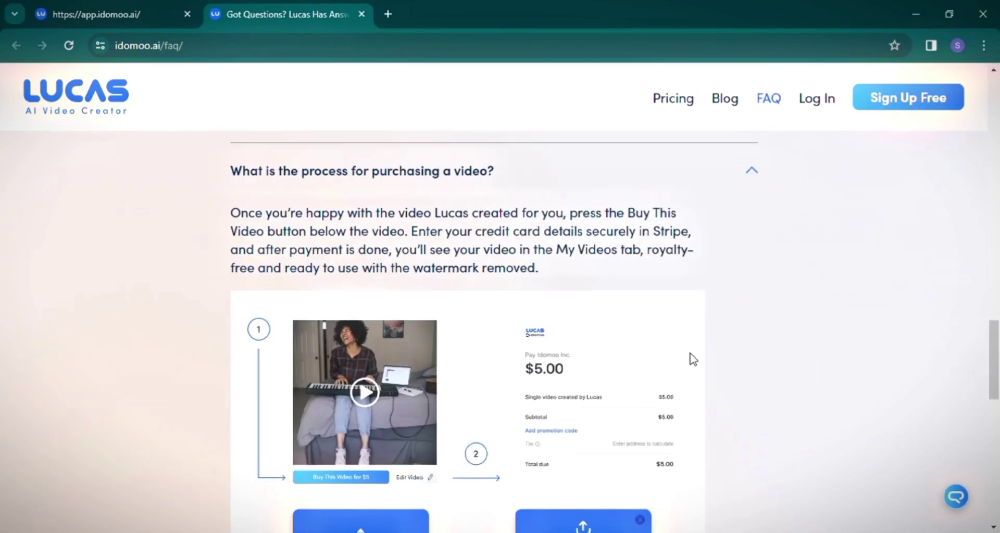
{"action": "scroll", "coordinate": [393, 412], "scroll_direction": "up", "scroll_amount": 10}
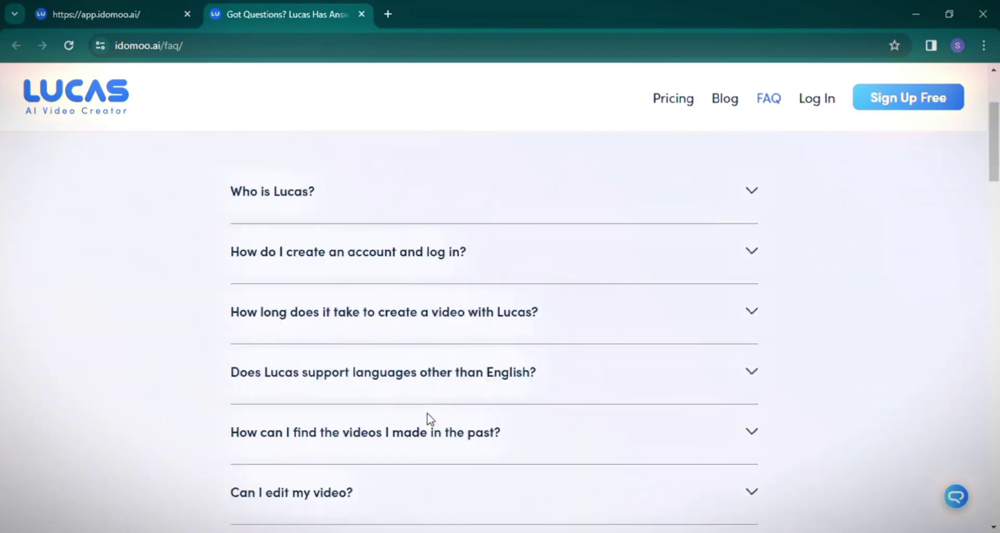
{"action": "left_click", "coordinate": [112, 14]}
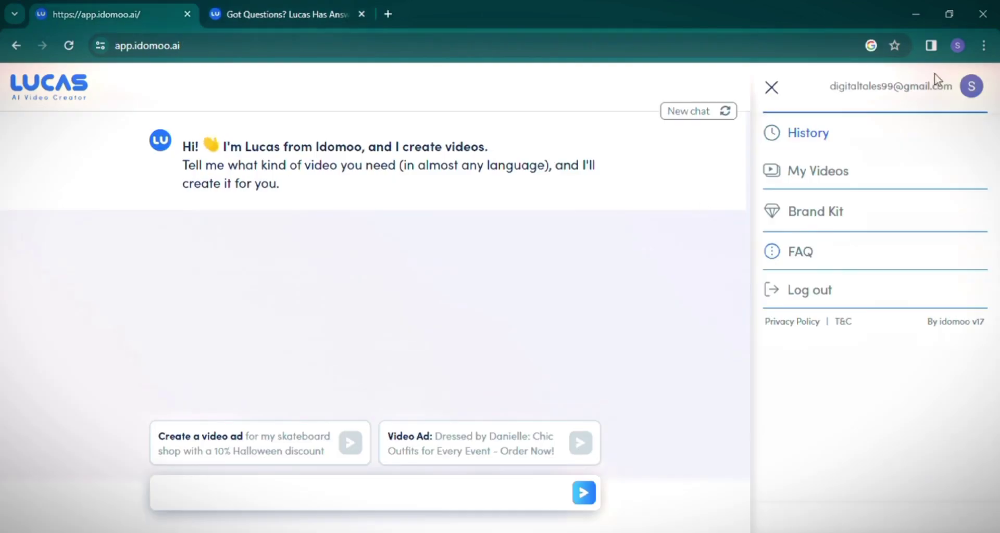
Send Lucas the prompt 'create a short video about artificial intelligence'.
{"action": "left_click", "coordinate": [236, 486]}
{"action": "type", "text": "cr"}
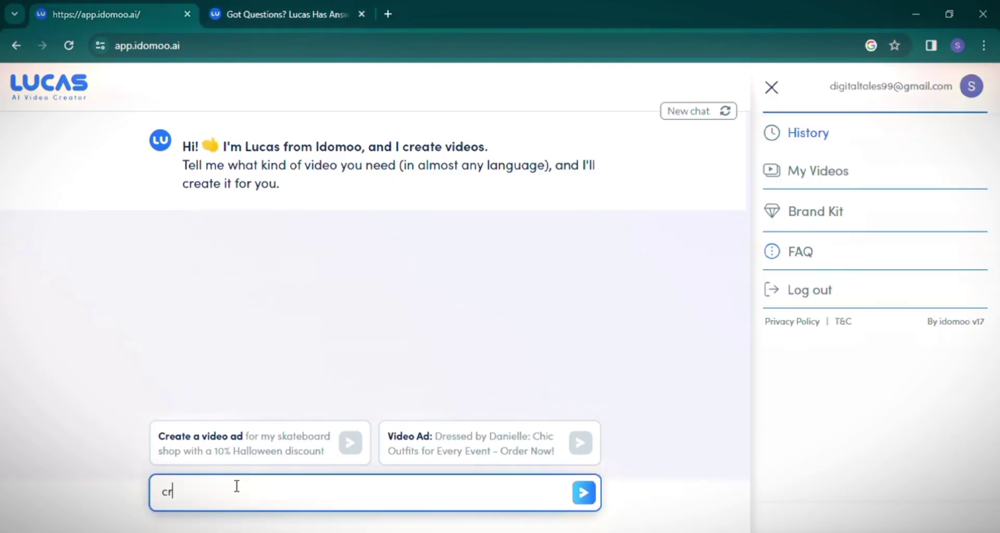
{"action": "type", "text": "eate a video about artificial intellie"}
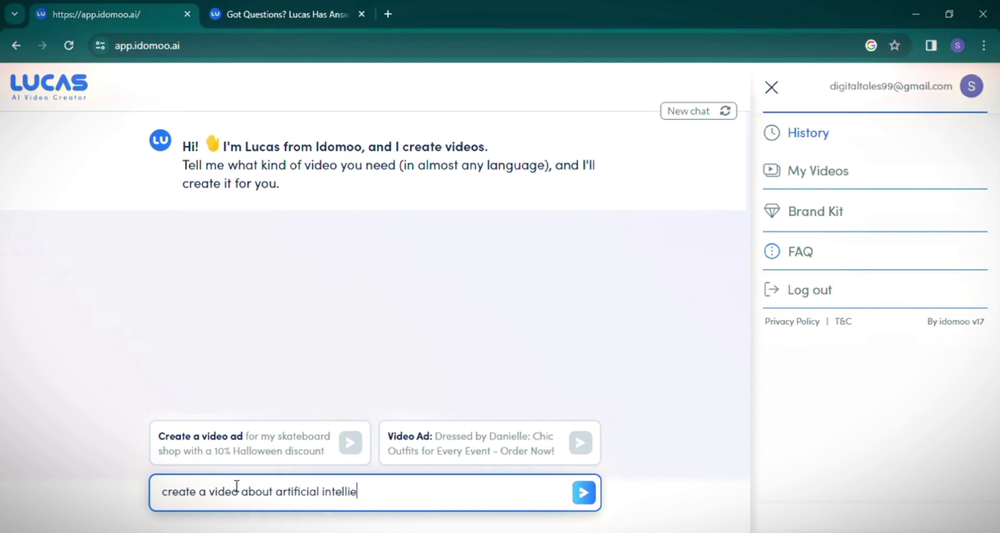
{"action": "key", "text": "BackSpace"}
{"action": "type", "text": "gence"}
{"action": "key", "text": "ctrl+Left"}
{"action": "key", "text": "ctrl+Left"}
{"action": "key", "text": "ctrl+Left"}
{"action": "key", "text": "ctrl+Left"}
{"action": "type", "text": "short"}
{"action": "left_click", "coordinate": [583, 492]}
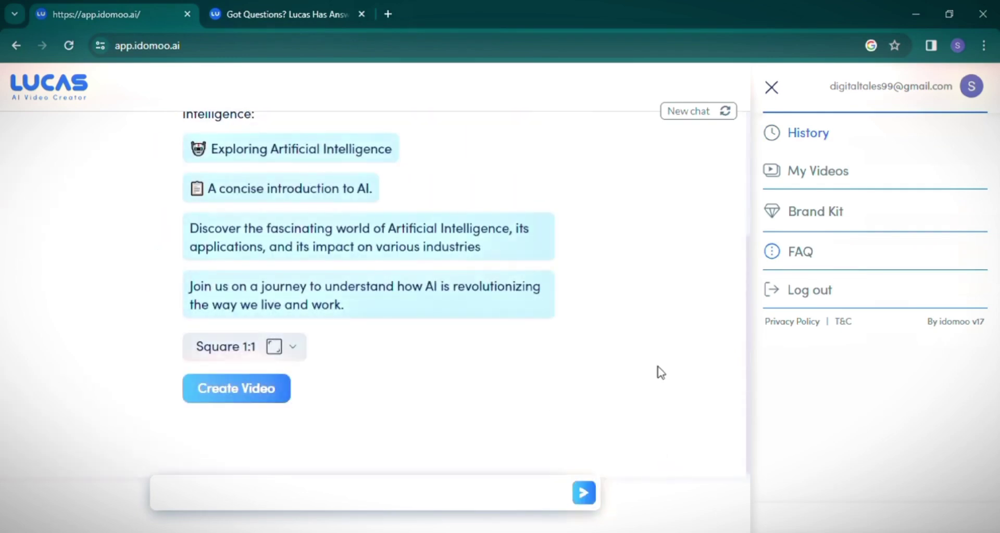
Set the aspect ratio to Landscape 16:9 and create the video.
{"action": "scroll", "coordinate": [660, 373], "scroll_direction": "up", "scroll_amount": 2}
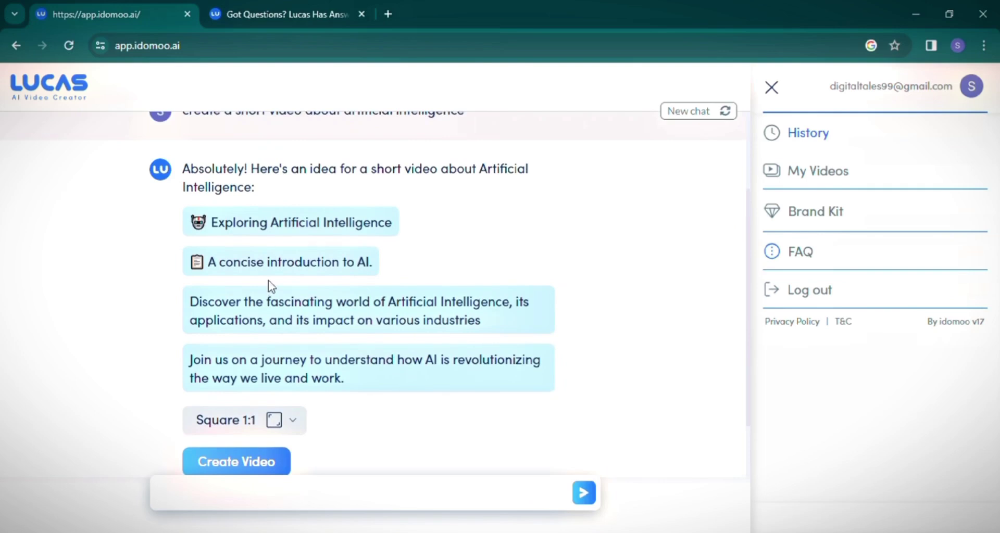
{"action": "left_click", "coordinate": [276, 420]}
{"action": "left_click", "coordinate": [317, 389]}
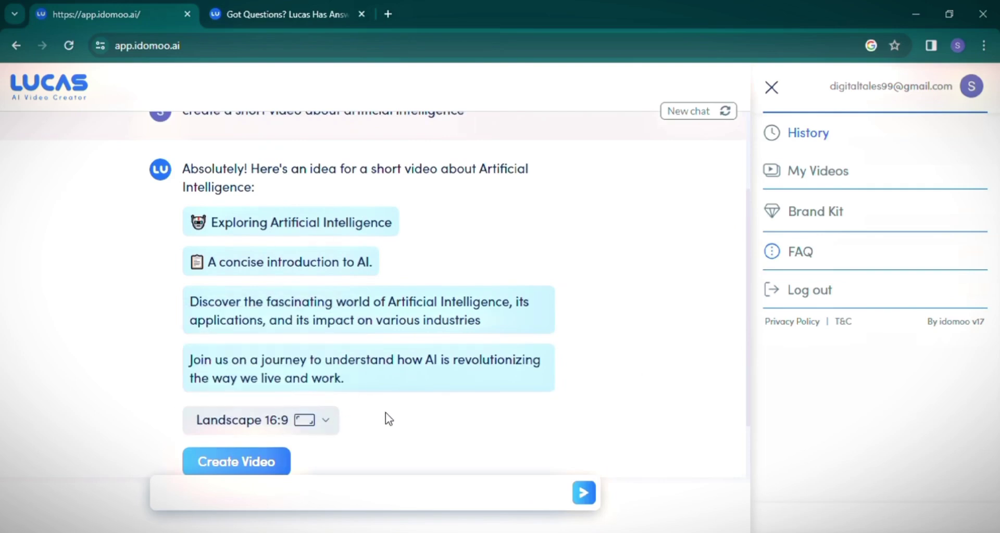
{"action": "scroll", "coordinate": [385, 412], "scroll_direction": "down", "scroll_amount": 2}
{"action": "left_click", "coordinate": [259, 389]}
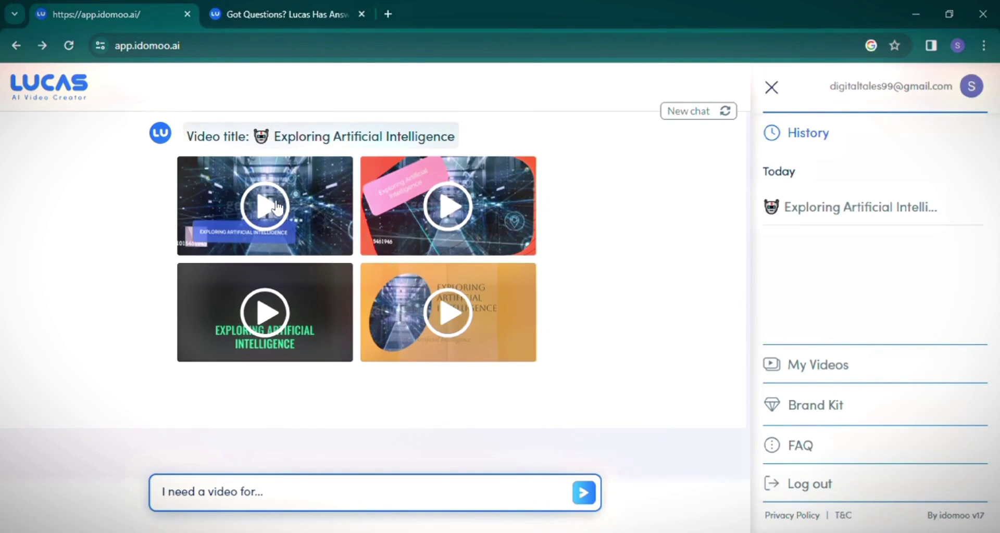
Play the first generated version, skip ahead, and open its Edit Video panel.
{"action": "left_click", "coordinate": [304, 216]}
{"action": "scroll", "coordinate": [397, 253], "scroll_direction": "down", "scroll_amount": 5}
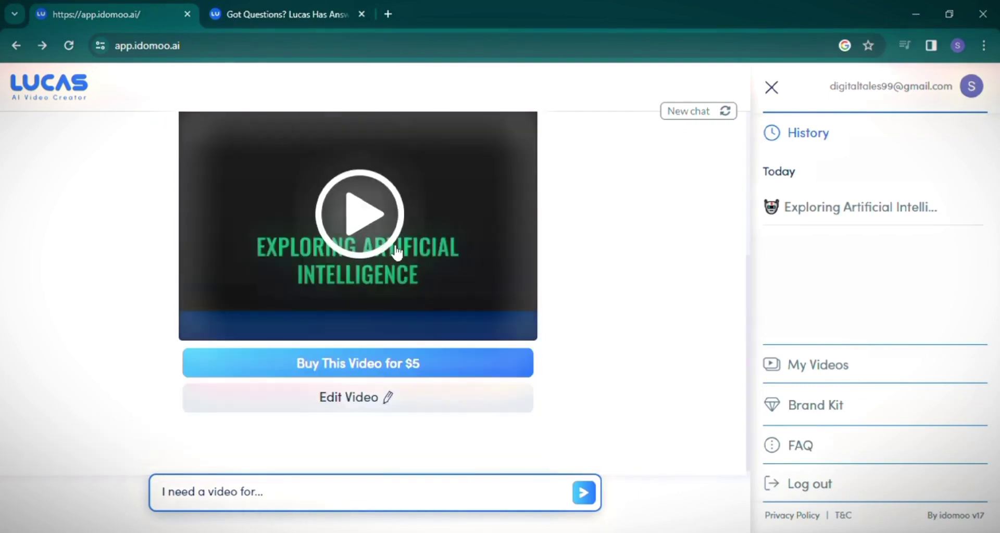
{"action": "left_click", "coordinate": [397, 252]}
{"action": "left_click", "coordinate": [286, 326]}
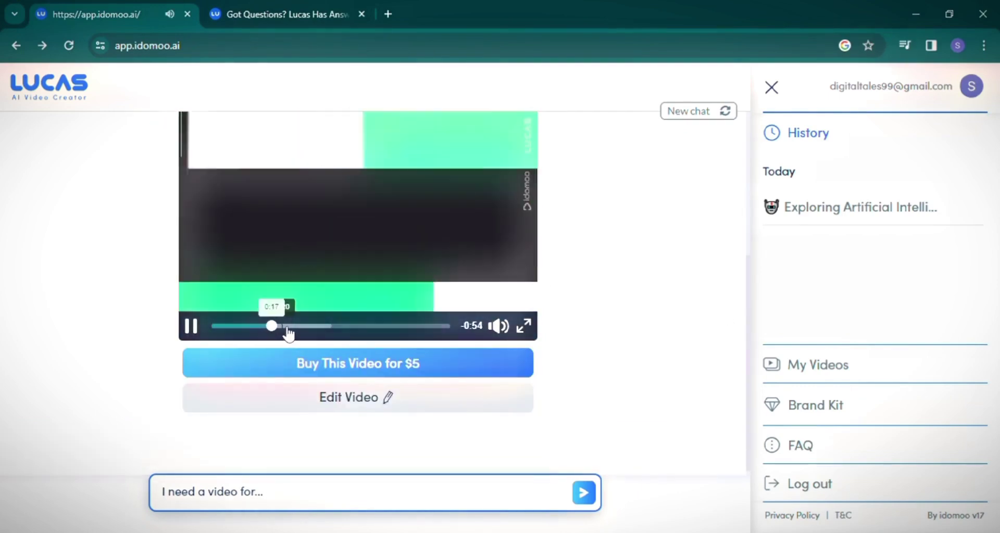
{"action": "left_click", "coordinate": [357, 398]}
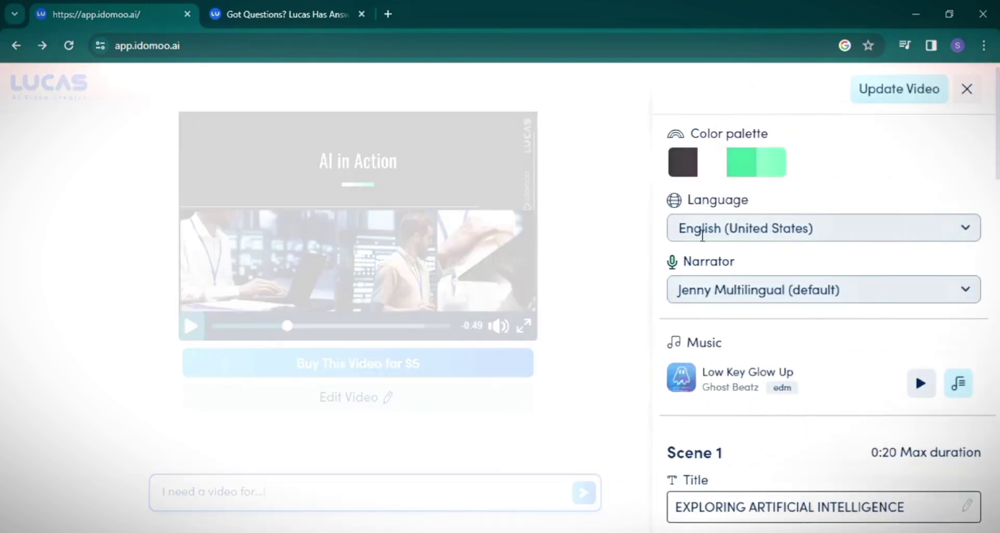
Keep English (United States) and switch the narrator to Jacob after previewing it.
{"action": "left_click", "coordinate": [856, 230]}
{"action": "left_click", "coordinate": [770, 264]}
{"action": "left_click", "coordinate": [890, 293]}
{"action": "scroll", "coordinate": [792, 353], "scroll_direction": "down", "scroll_amount": 5}
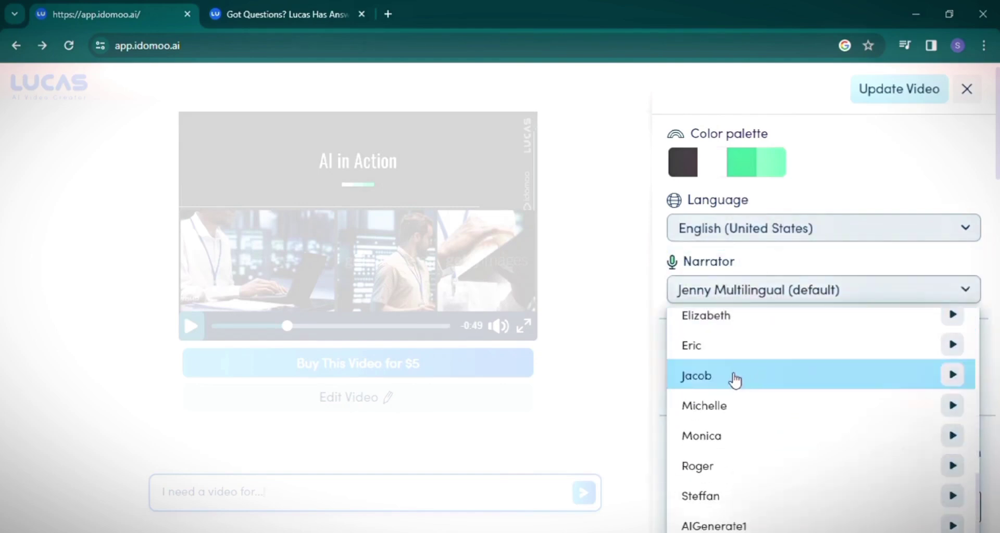
{"action": "left_click", "coordinate": [951, 376]}
{"action": "left_click", "coordinate": [850, 390]}
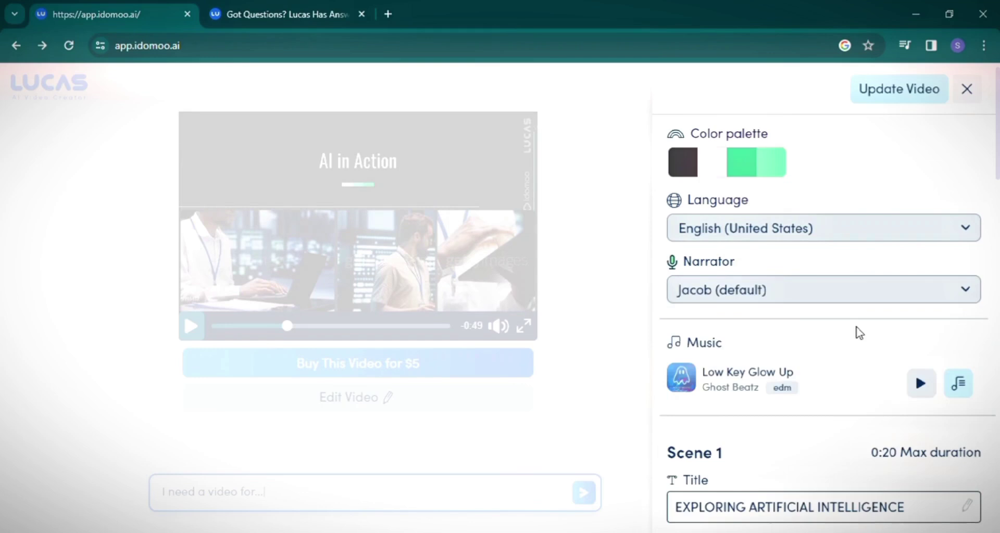
Browse the soundtrack library and go back, keeping the Low Key Glow Up music.
{"action": "scroll", "coordinate": [771, 280], "scroll_direction": "down", "scroll_amount": 2}
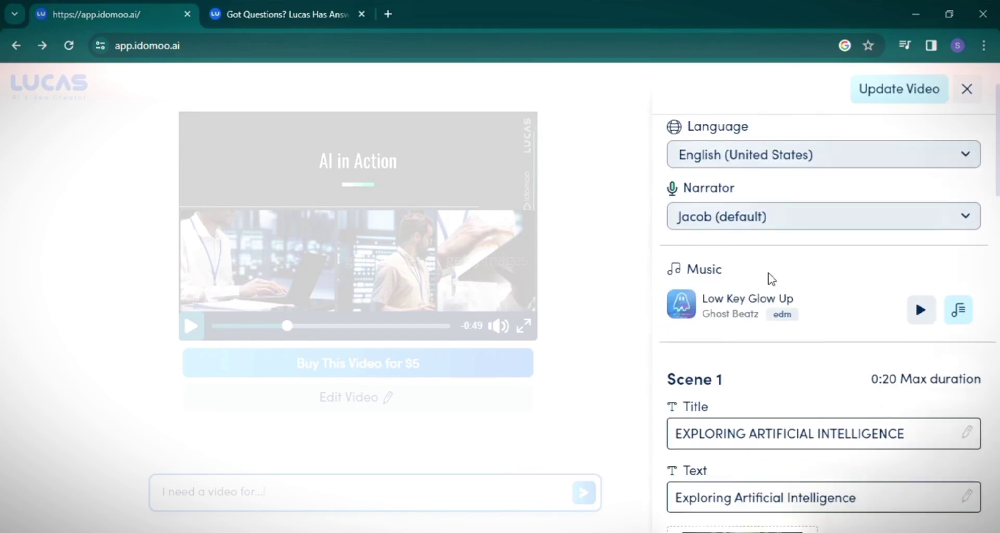
{"action": "left_click", "coordinate": [961, 311]}
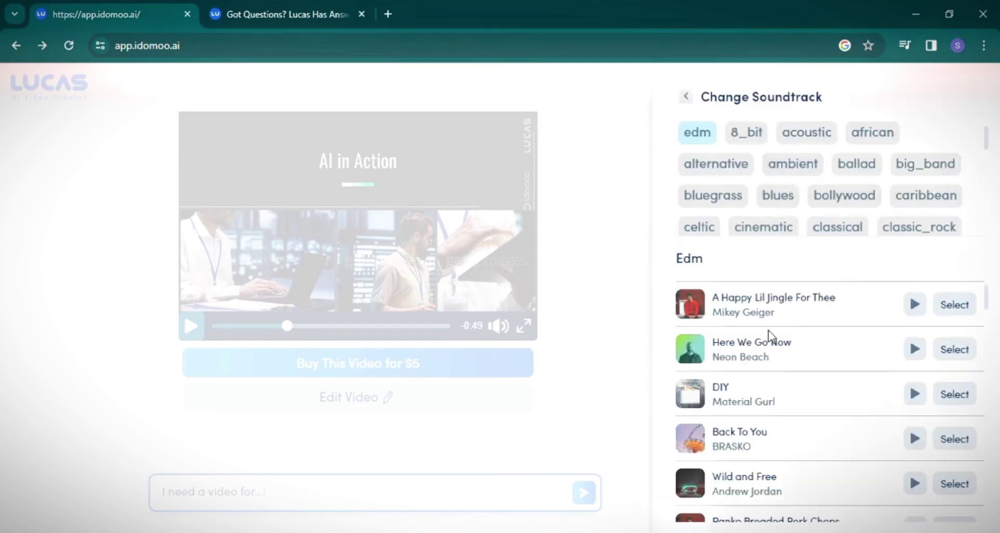
{"action": "scroll", "coordinate": [776, 336], "scroll_direction": "down", "scroll_amount": 10}
{"action": "scroll", "coordinate": [777, 364], "scroll_direction": "up", "scroll_amount": 1}
{"action": "scroll", "coordinate": [779, 364], "scroll_direction": "up", "scroll_amount": 3}
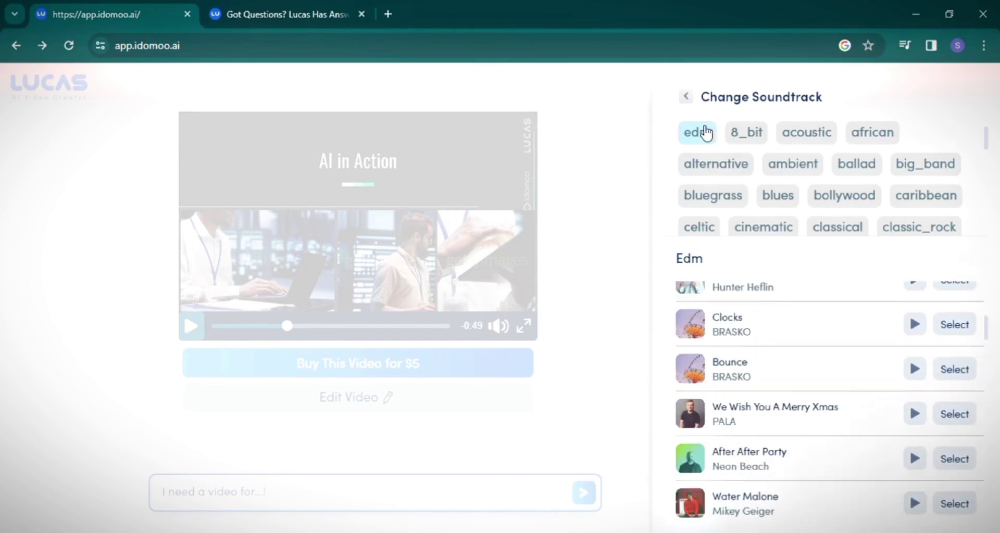
{"action": "left_click", "coordinate": [686, 97]}
{"action": "scroll", "coordinate": [833, 338], "scroll_direction": "down", "scroll_amount": 3}
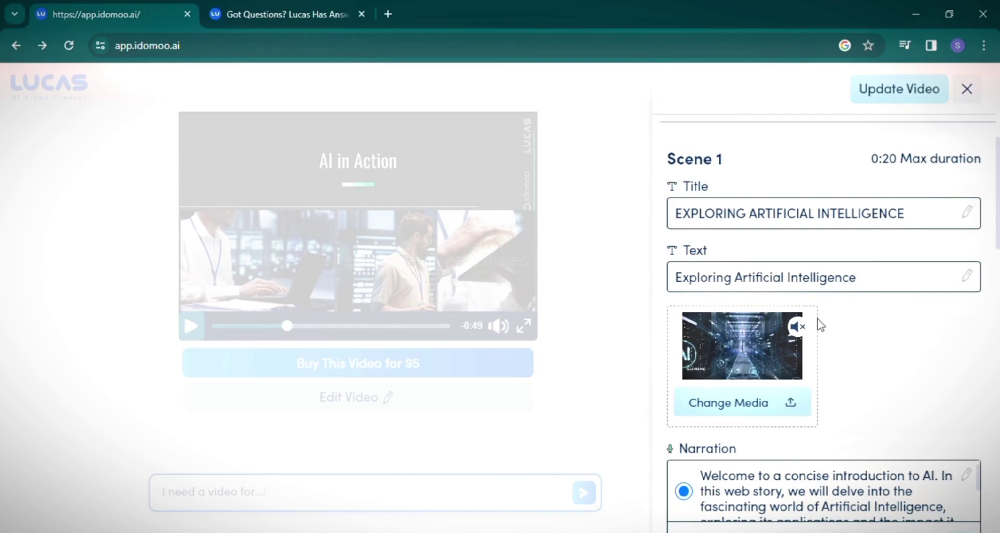
In Scene 1's Change Media picker, check Generate and Upload, then show Artificial Intelligence stock results.
{"action": "left_click", "coordinate": [780, 405]}
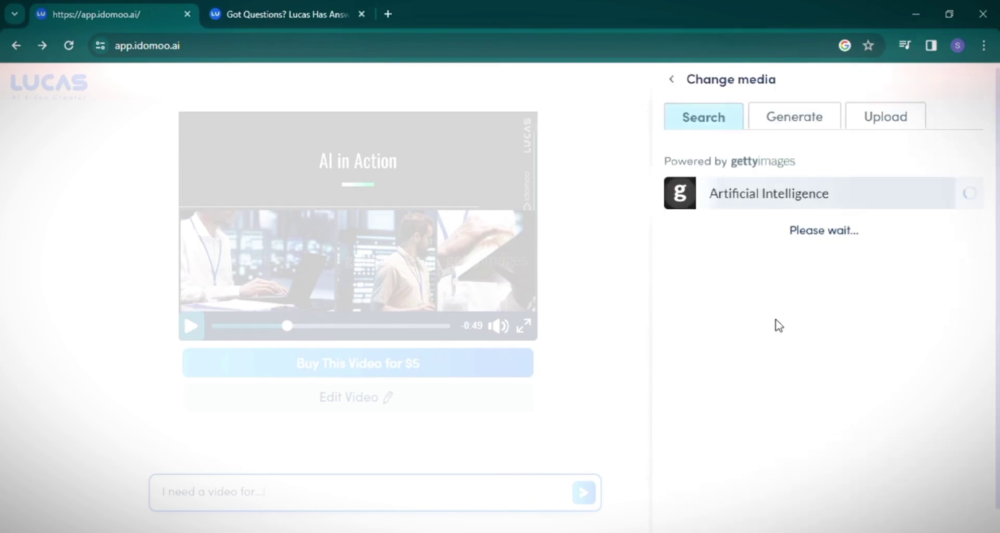
{"action": "left_click", "coordinate": [785, 118]}
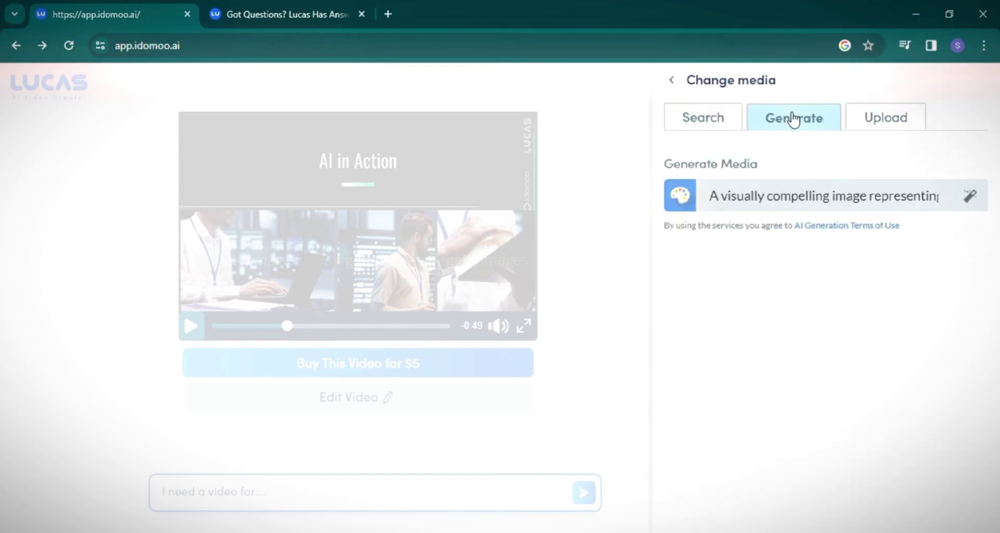
{"action": "left_click", "coordinate": [865, 121]}
{"action": "left_click", "coordinate": [834, 123]}
{"action": "left_click", "coordinate": [737, 121]}
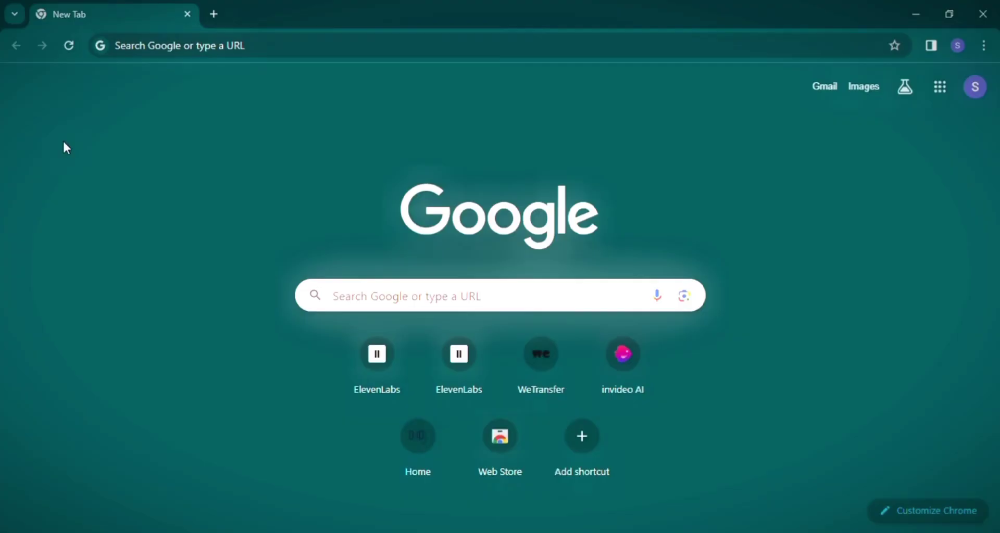
Search Google for 'pictory' and open the Pictory website.
{"action": "left_click", "coordinate": [164, 55]}
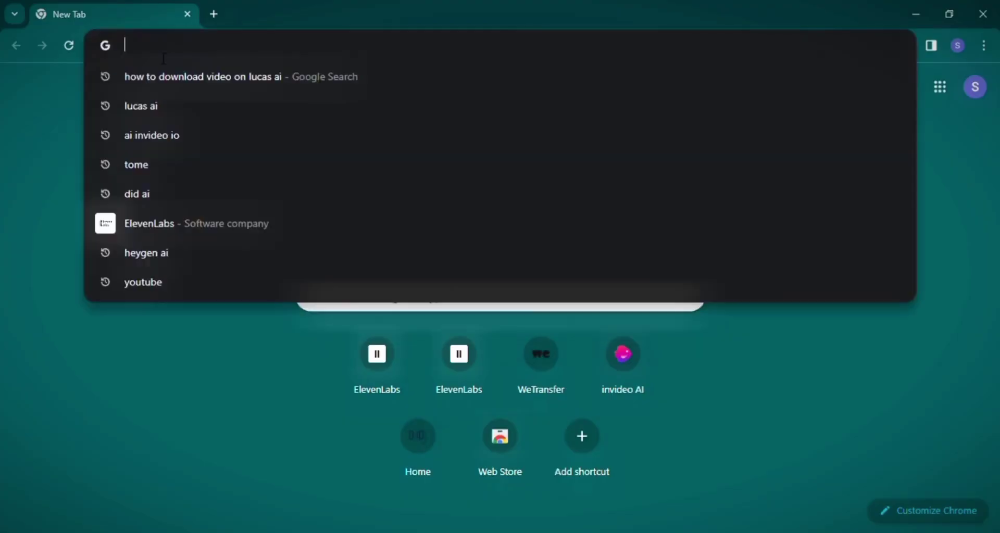
{"action": "type", "text": "pictory"}
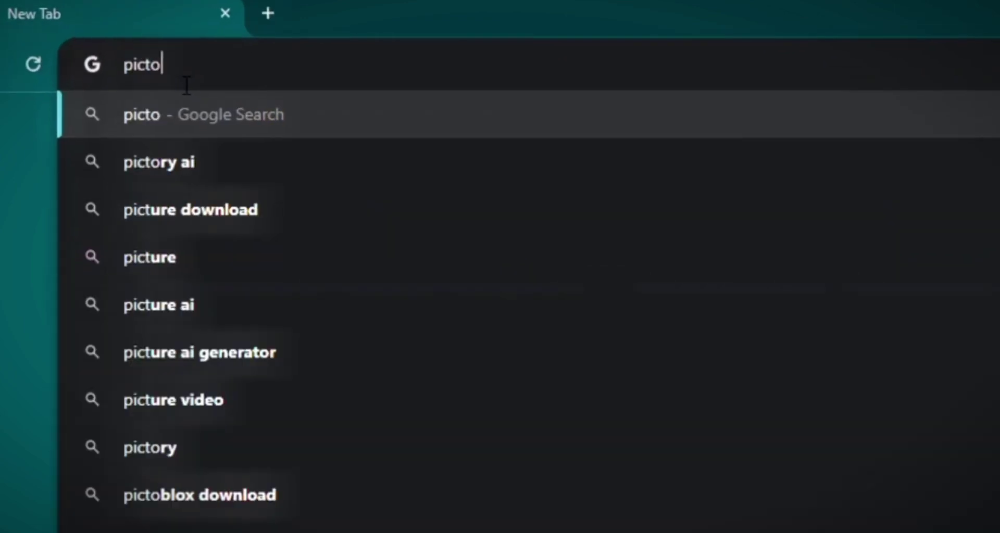
{"action": "key", "text": "Return"}
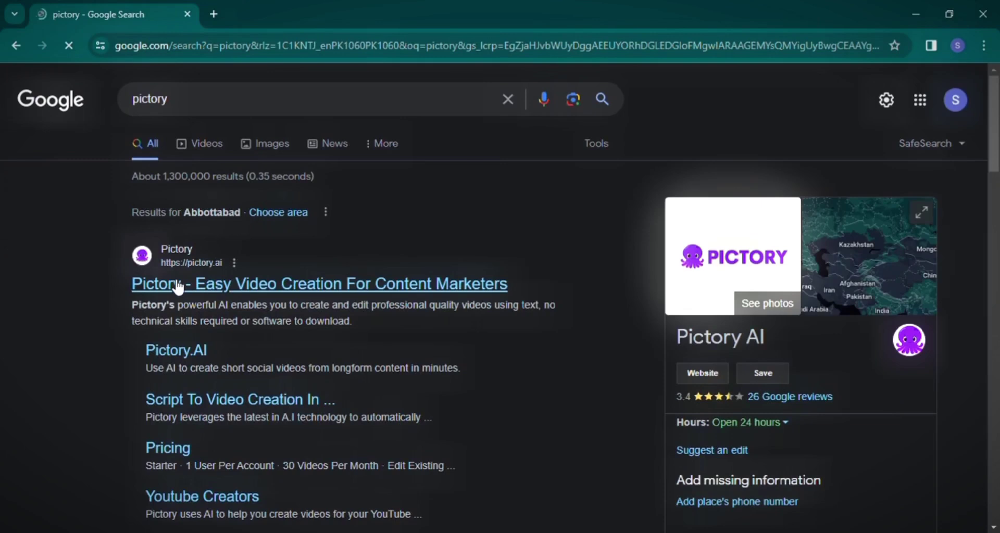
{"action": "left_click", "coordinate": [178, 285]}
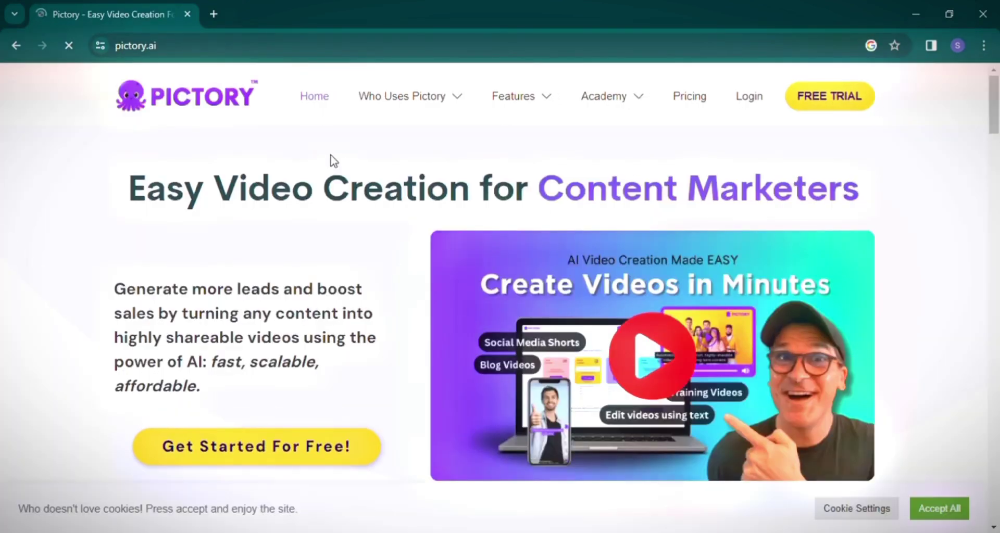
View the Who Uses Pictory and Features menus on the Pictory homepage.
{"action": "mouse_move", "coordinate": [453, 151]}
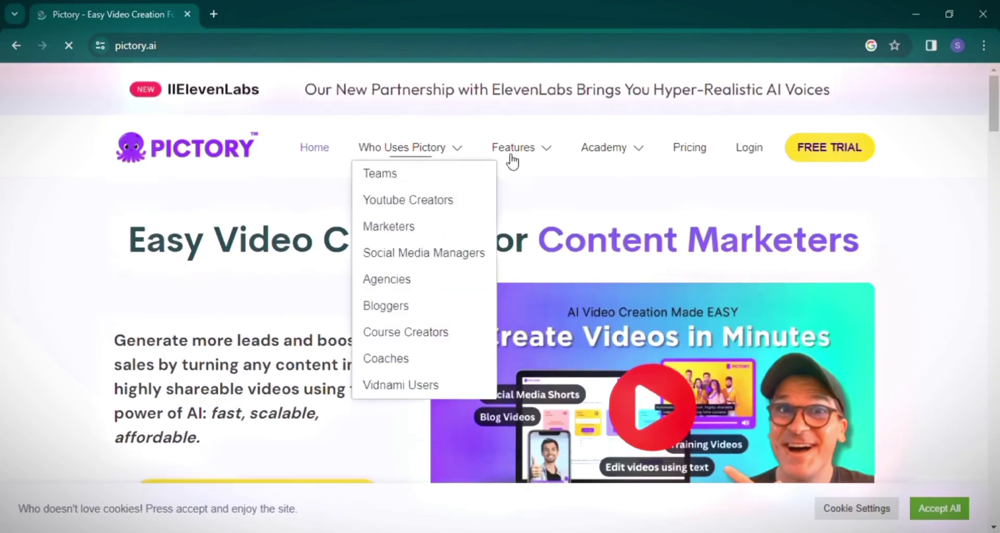
{"action": "mouse_move", "coordinate": [530, 155]}
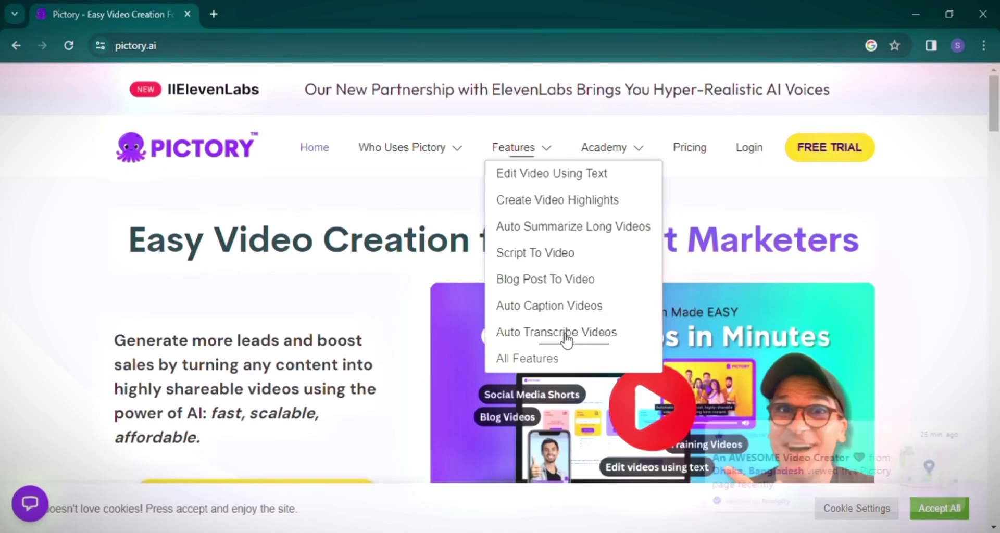
Open Pricing and compare the Starter, Professional and Teams plan cards.
{"action": "left_click", "coordinate": [686, 151]}
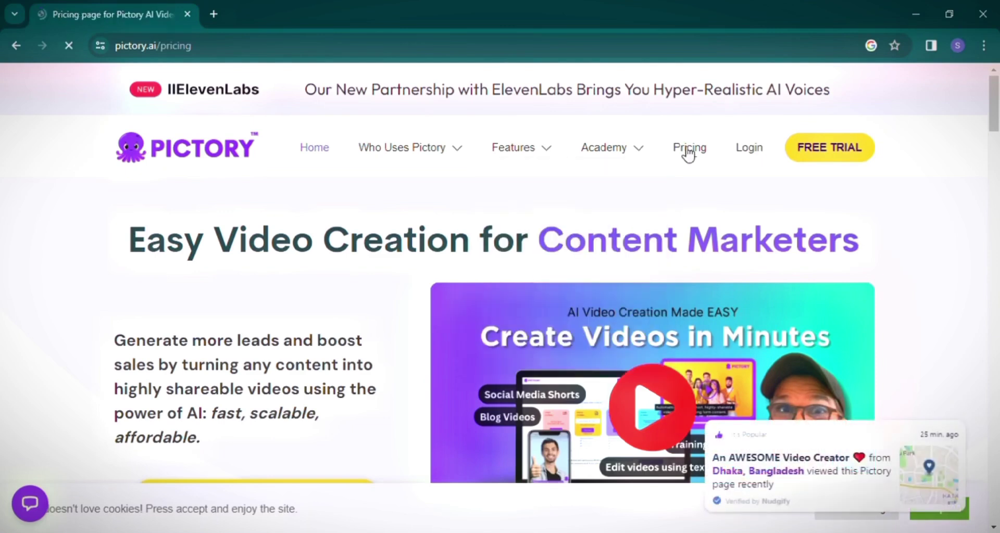
{"action": "scroll", "coordinate": [697, 218], "scroll_direction": "down", "scroll_amount": 1}
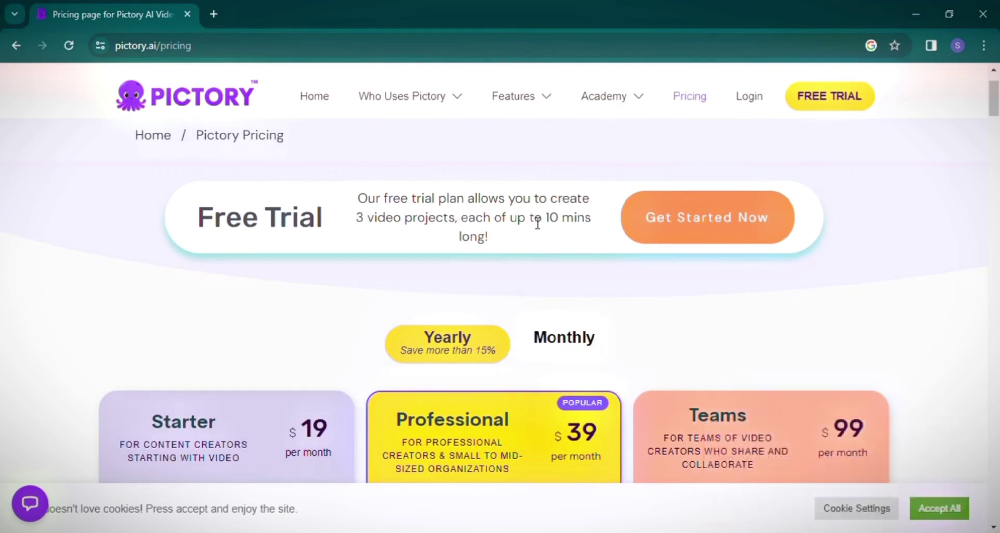
{"action": "scroll", "coordinate": [544, 224], "scroll_direction": "down", "scroll_amount": 1}
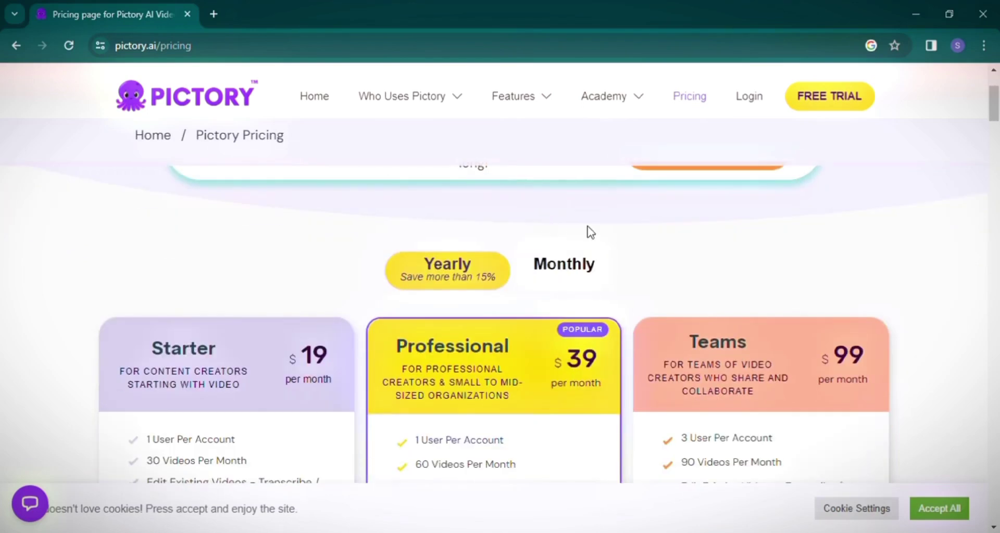
{"action": "scroll", "coordinate": [588, 231], "scroll_direction": "down", "scroll_amount": 2}
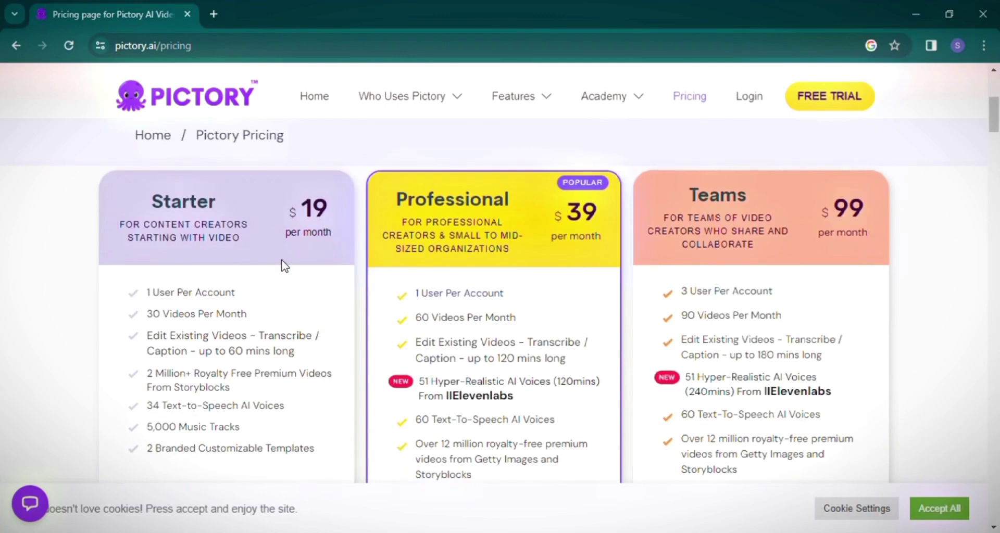
{"action": "scroll", "coordinate": [261, 271], "scroll_direction": "down", "scroll_amount": 1}
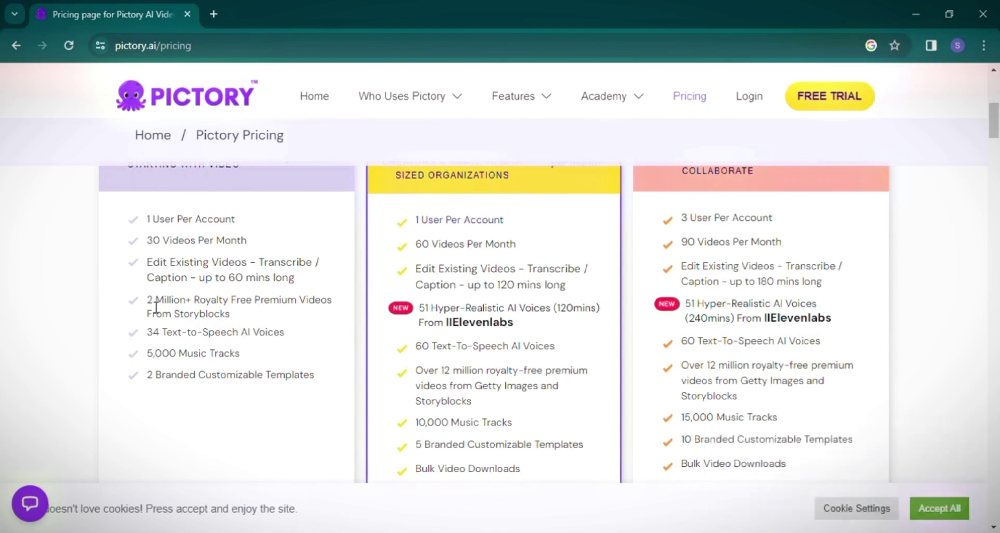
{"action": "scroll", "coordinate": [155, 307], "scroll_direction": "up", "scroll_amount": 2}
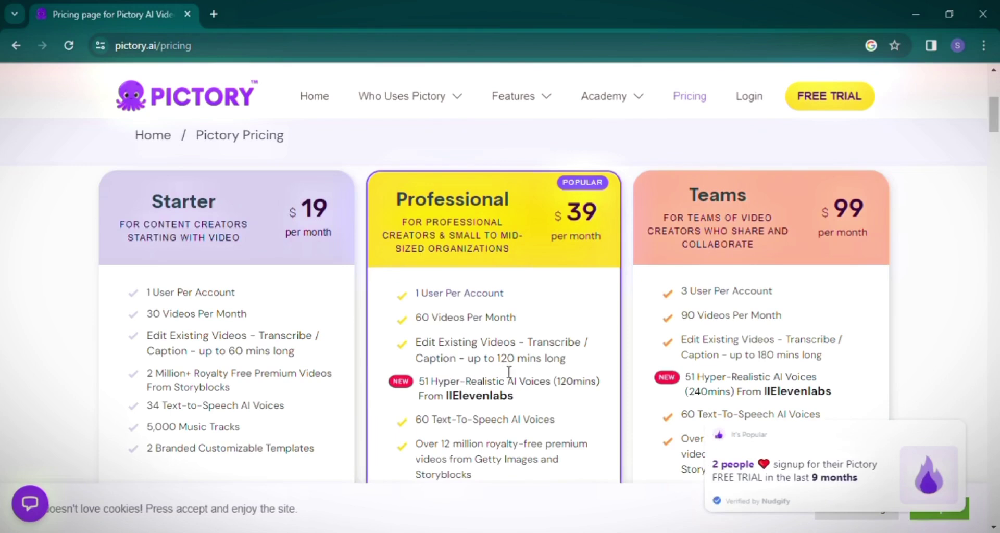
{"action": "scroll", "coordinate": [503, 371], "scroll_direction": "down", "scroll_amount": 3}
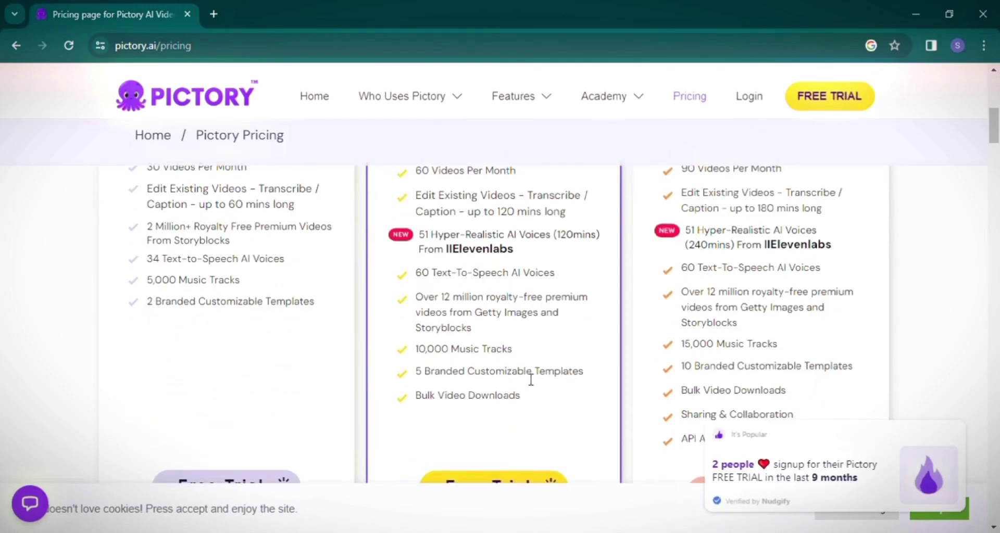
{"action": "scroll", "coordinate": [530, 379], "scroll_direction": "up", "scroll_amount": 3}
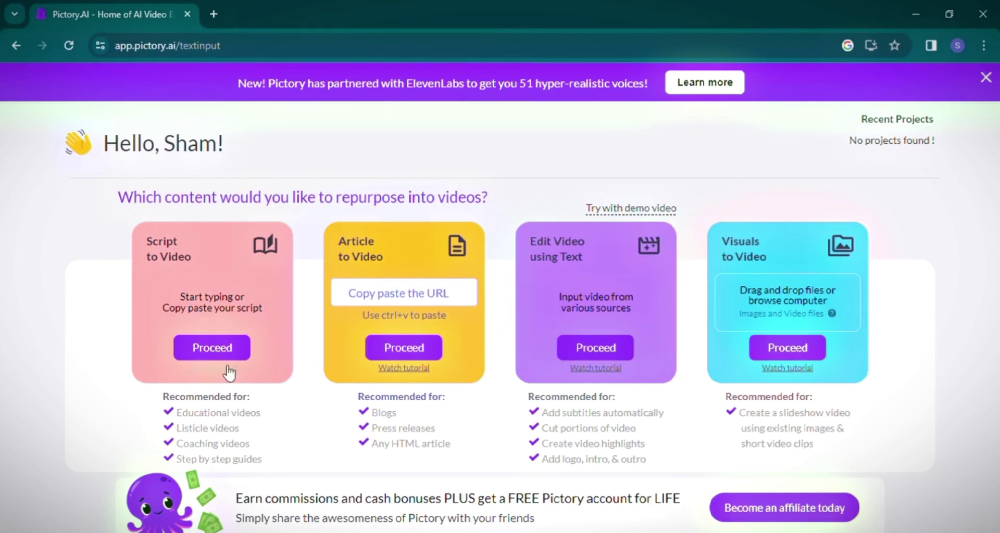
Start a Pictory Script to Video project named '1st video from'.
{"action": "left_click", "coordinate": [213, 353]}
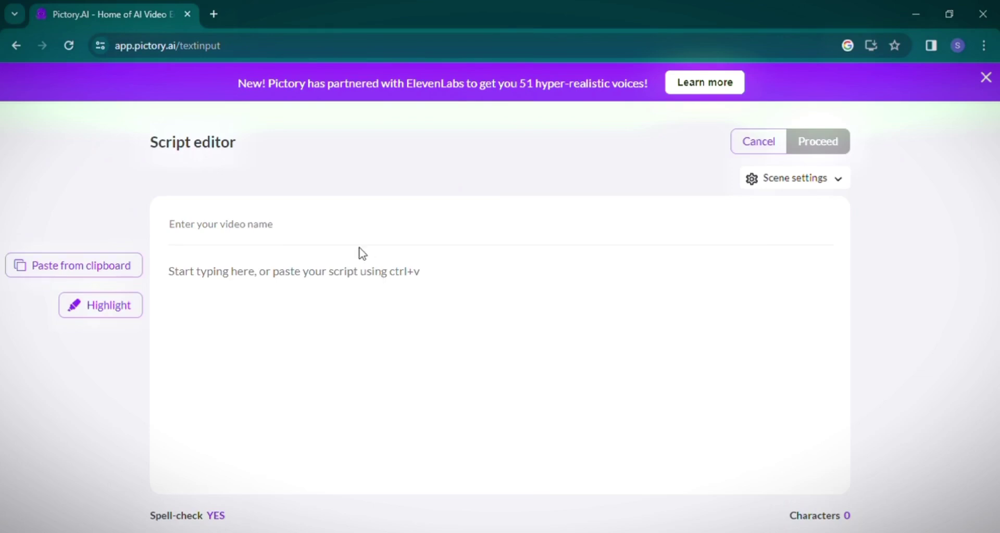
{"action": "type", "text": "1st video from pict"}
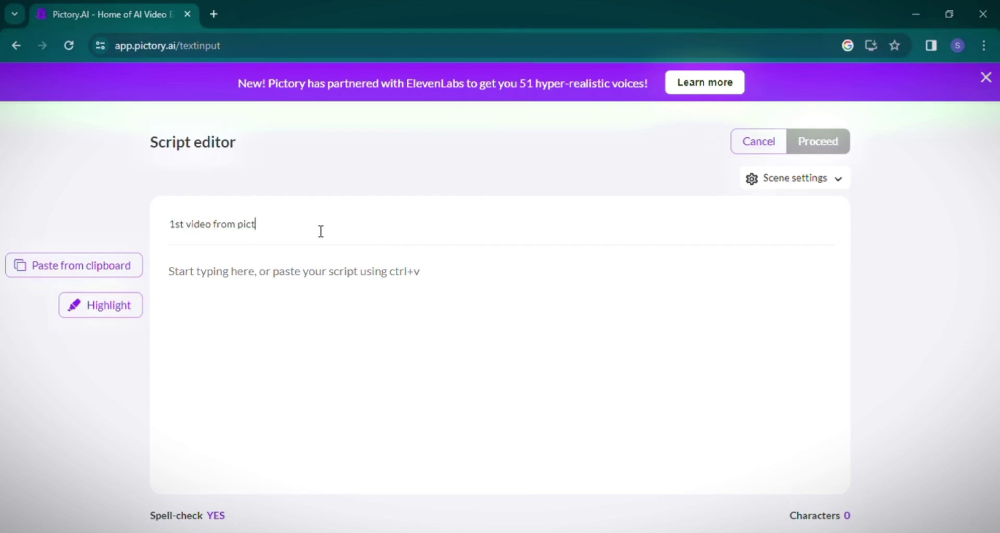
{"action": "key", "text": "ctrl+t"}
Have ChatGPT write a 50-word paragraph on artificial intelligence and select its reply.
{"action": "type", "text": "chat"}
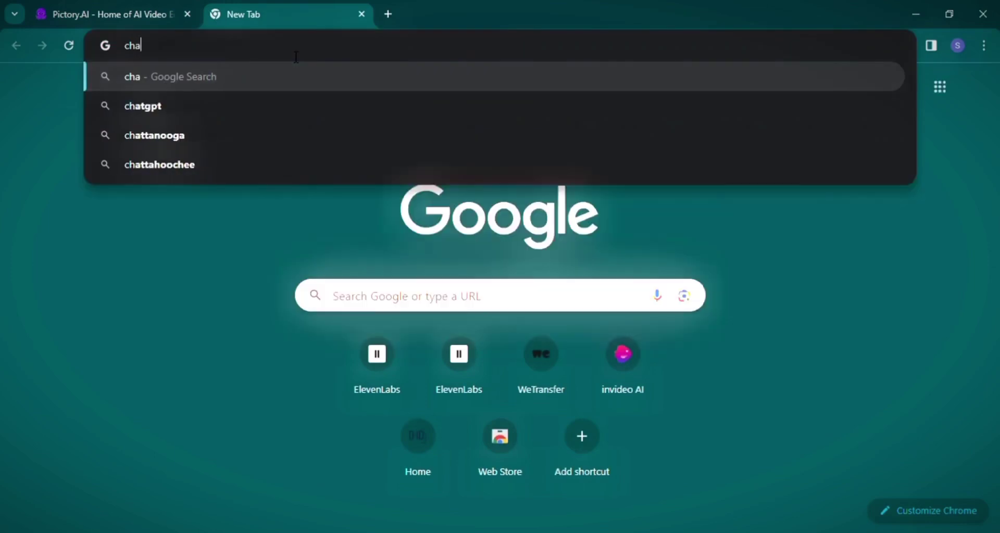
{"action": "type", "text": "gpt"}
{"action": "key", "text": "Return"}
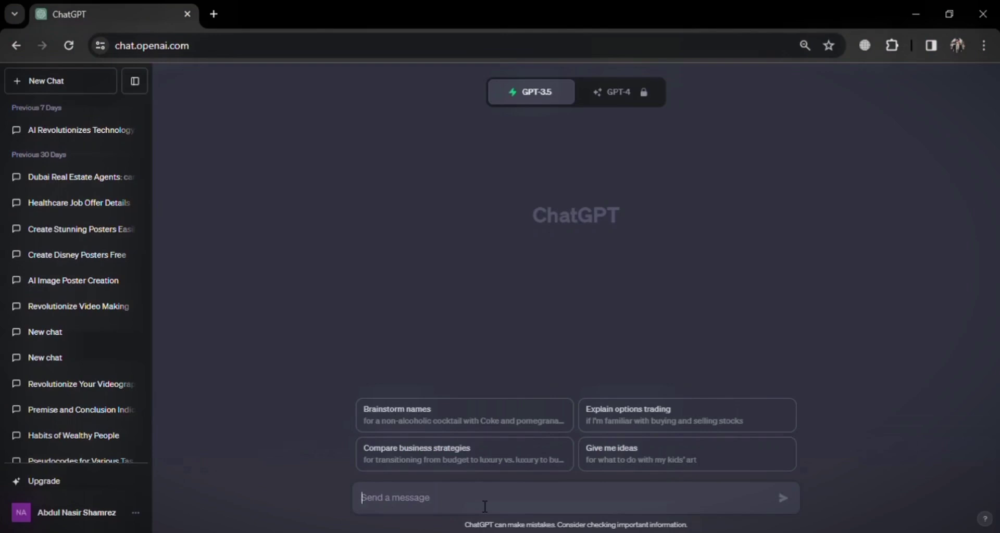
{"action": "type", "text": "hey chatgpt write me a 50 words pargrap"}
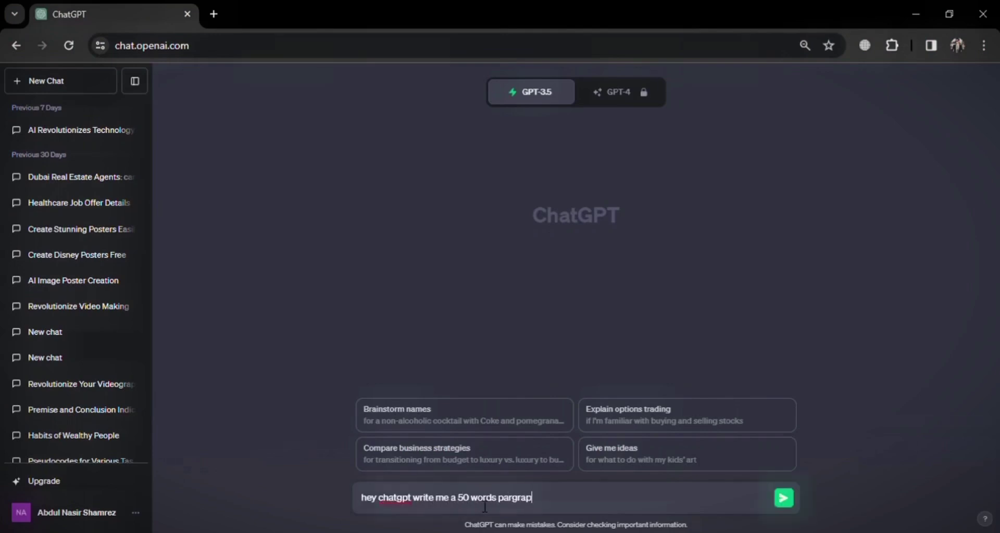
{"action": "type", "text": "h on artificial intelligen"}
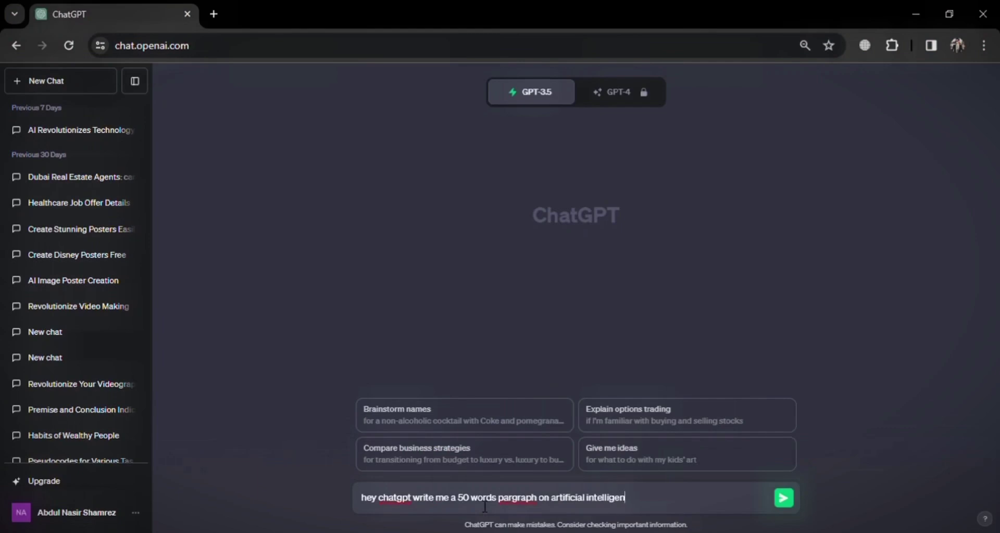
{"action": "type", "text": "ce"}
{"action": "key", "text": "Return"}
{"action": "left_click_drag", "start_coordinate": [386, 170], "coordinate": [743, 248]}
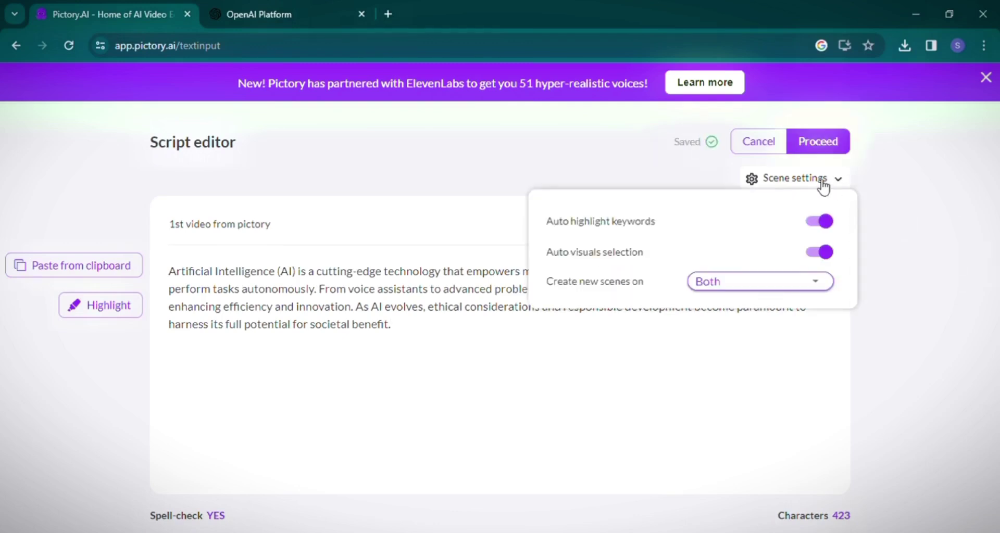
Proceed from the script and choose the Science template in 16:9 landscape.
{"action": "mouse_move", "coordinate": [830, 183]}
{"action": "left_click", "coordinate": [818, 141]}
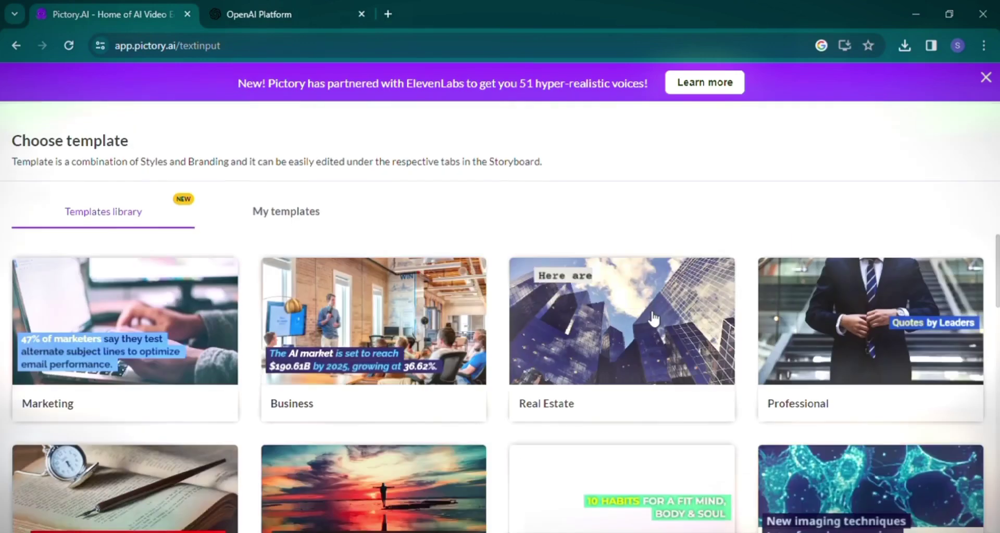
{"action": "scroll", "coordinate": [851, 391], "scroll_direction": "down", "scroll_amount": 10}
{"action": "scroll", "coordinate": [852, 391], "scroll_direction": "down", "scroll_amount": 15}
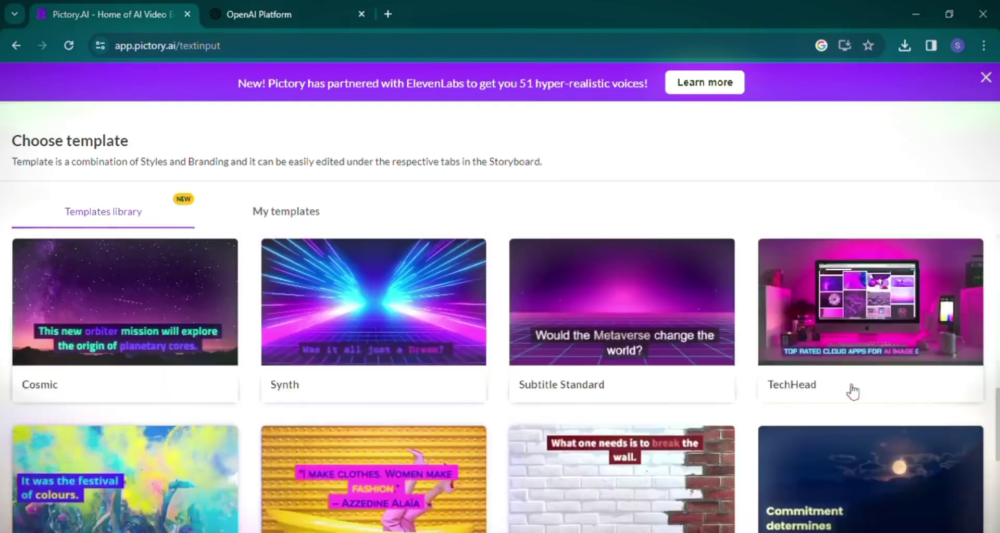
{"action": "scroll", "coordinate": [852, 390], "scroll_direction": "up", "scroll_amount": 10}
{"action": "scroll", "coordinate": [853, 389], "scroll_direction": "up", "scroll_amount": 5}
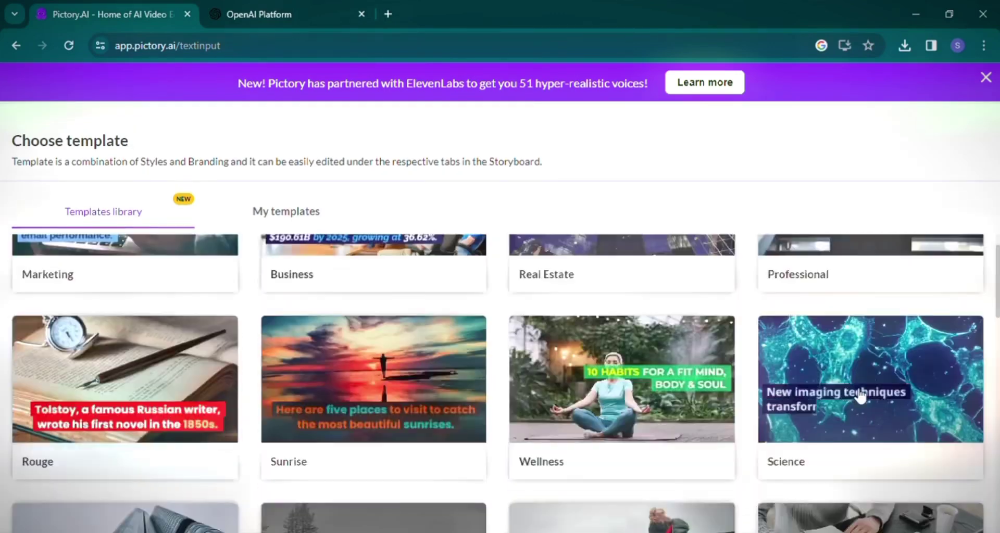
{"action": "scroll", "coordinate": [893, 402], "scroll_direction": "down", "scroll_amount": 2}
{"action": "mouse_move", "coordinate": [816, 396]}
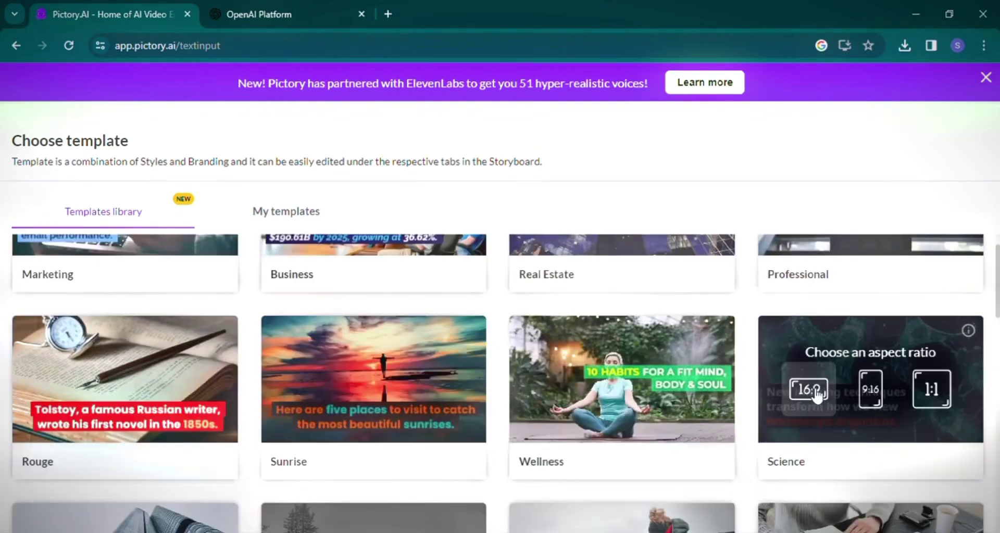
{"action": "left_click", "coordinate": [816, 395]}
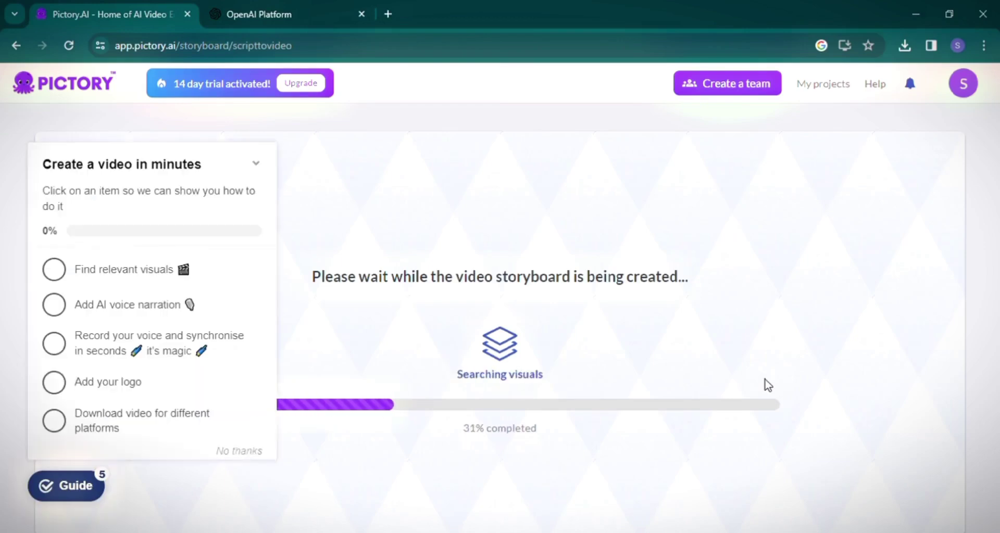
Dismiss the getting-started checklist and bring up the standard voiceover voices.
{"action": "left_click", "coordinate": [255, 457]}
{"action": "left_click", "coordinate": [208, 319]}
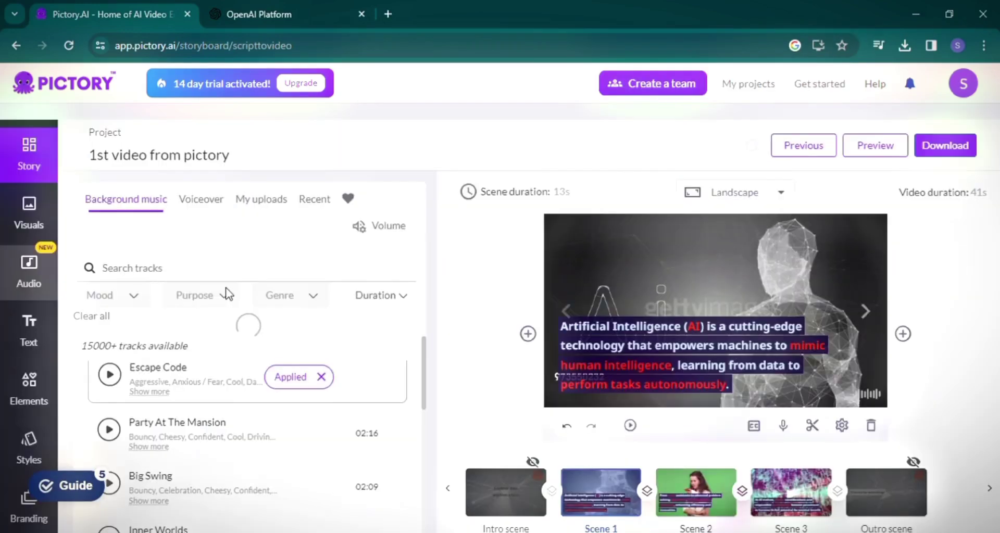
{"action": "left_click", "coordinate": [202, 200]}
{"action": "scroll", "coordinate": [219, 308], "scroll_direction": "down", "scroll_amount": 1}
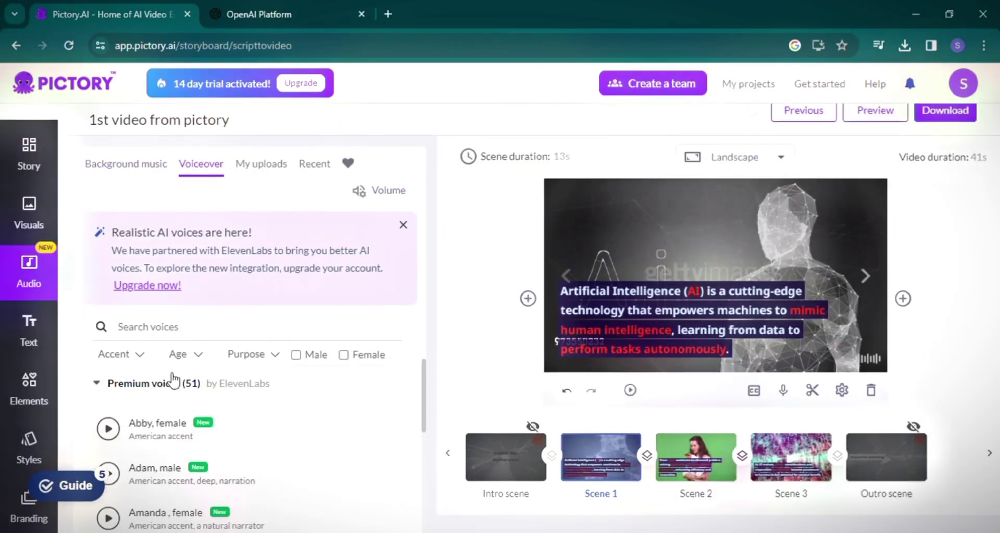
{"action": "left_click", "coordinate": [172, 383]}
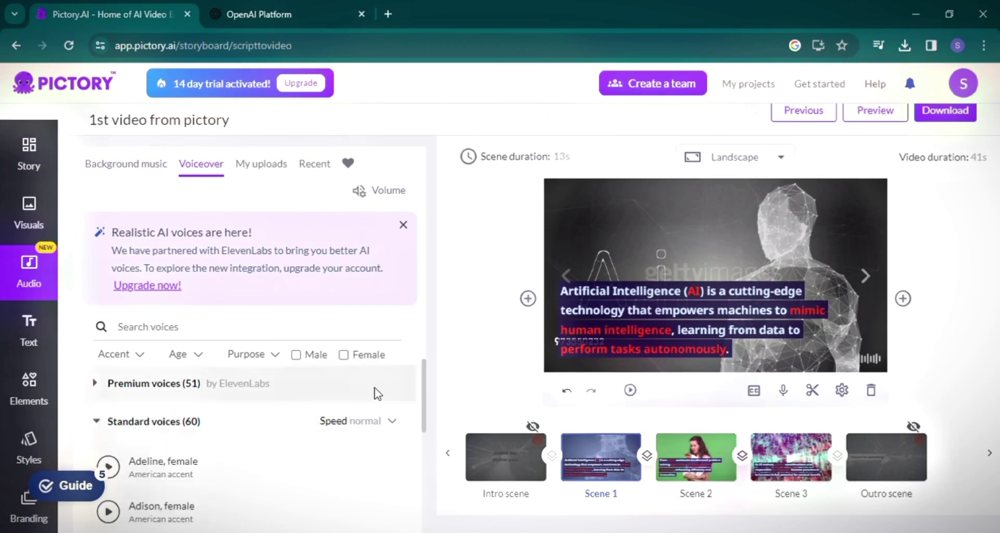
Preview the Aiden voice, then apply Jeff as the video's voiceover.
{"action": "scroll", "coordinate": [197, 432], "scroll_direction": "down", "scroll_amount": 10}
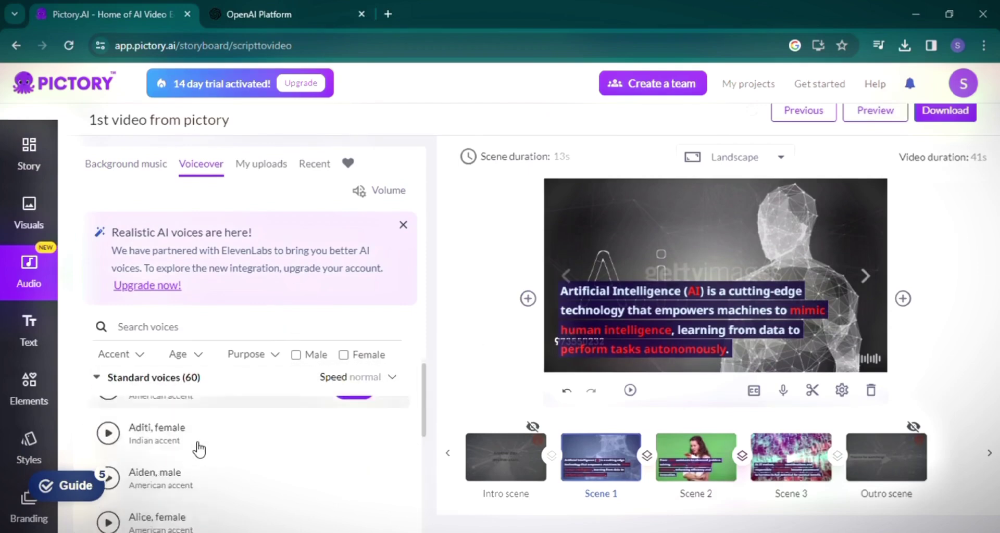
{"action": "scroll", "coordinate": [201, 447], "scroll_direction": "up", "scroll_amount": 8}
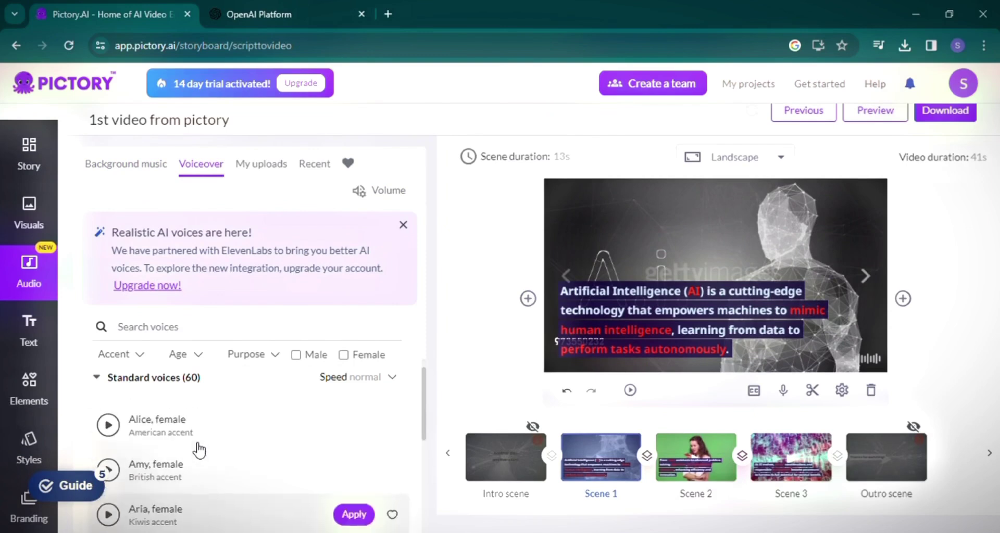
{"action": "scroll", "coordinate": [210, 456], "scroll_direction": "down", "scroll_amount": 2}
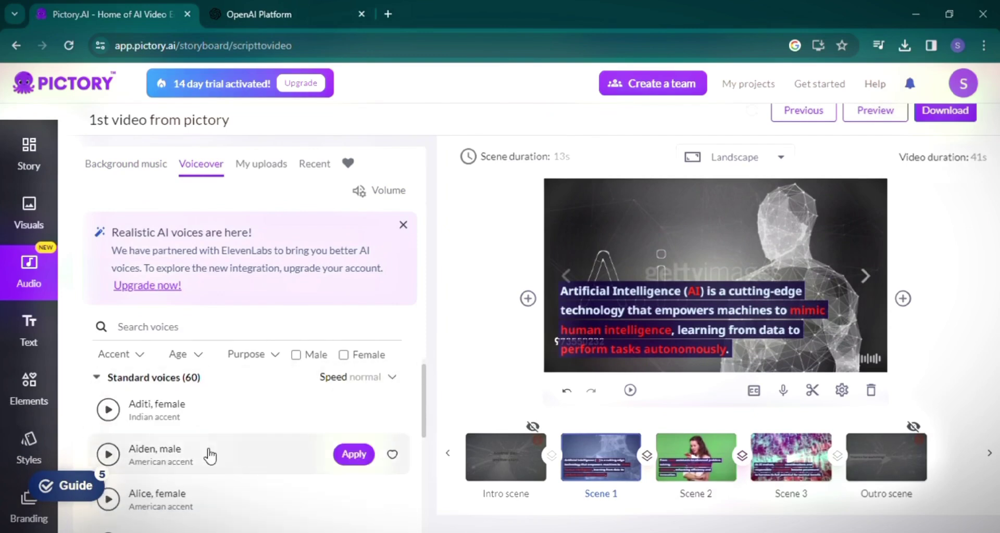
{"action": "left_click", "coordinate": [108, 454]}
{"action": "scroll", "coordinate": [156, 458], "scroll_direction": "down", "scroll_amount": 5}
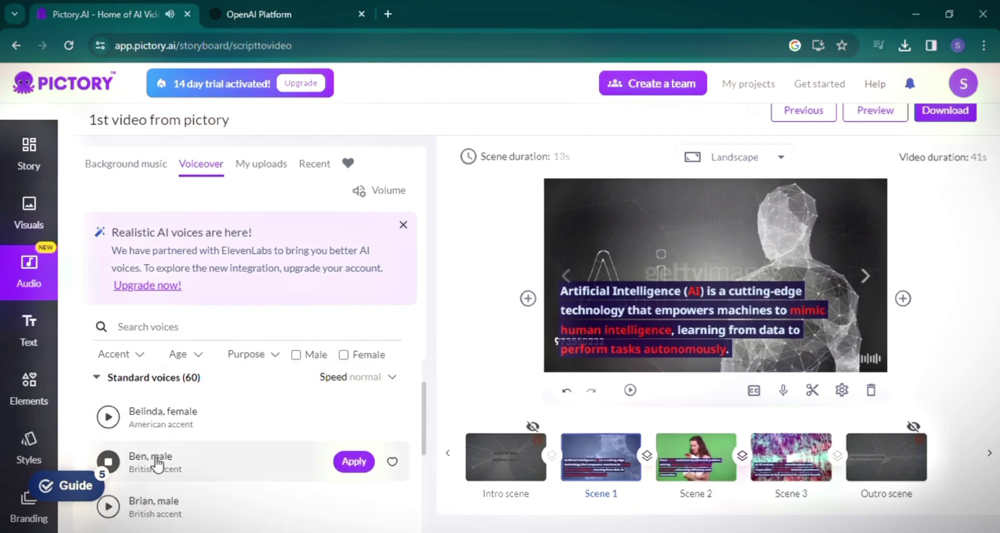
{"action": "scroll", "coordinate": [177, 448], "scroll_direction": "down", "scroll_amount": 1}
{"action": "scroll", "coordinate": [178, 452], "scroll_direction": "down", "scroll_amount": 8}
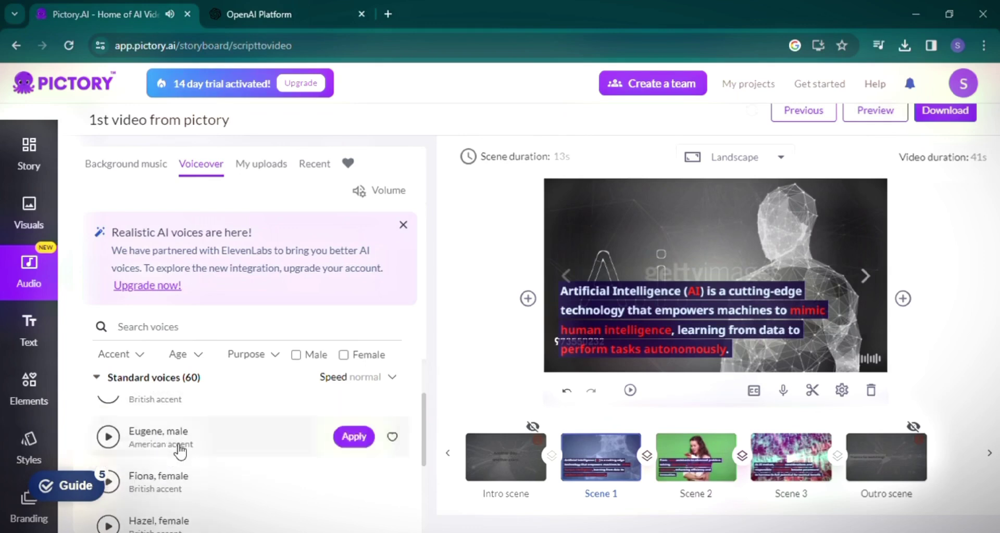
{"action": "scroll", "coordinate": [135, 452], "scroll_direction": "down", "scroll_amount": 4}
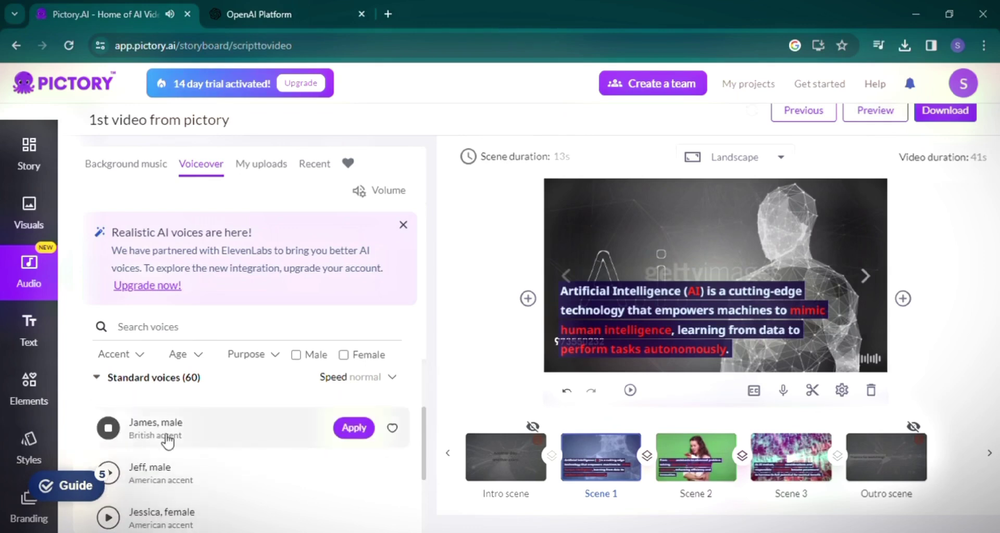
{"action": "scroll", "coordinate": [171, 440], "scroll_direction": "up", "scroll_amount": 2}
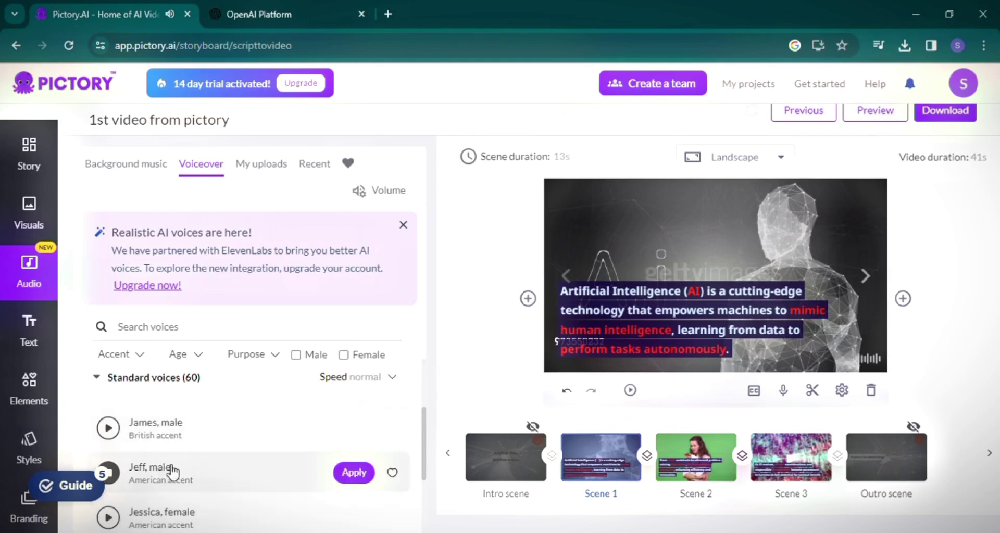
{"action": "left_click", "coordinate": [352, 475]}
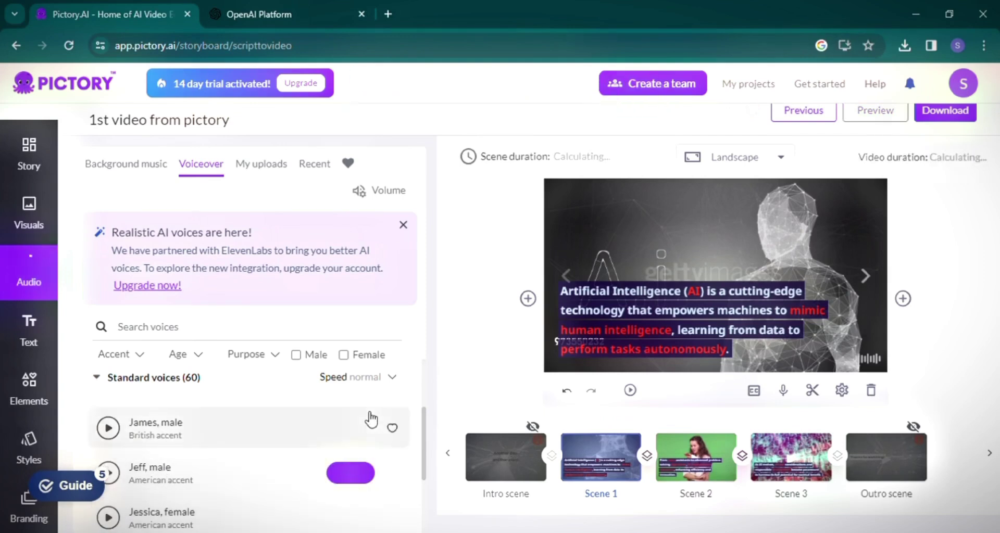
Apply the Sciency scene style to all scenes.
{"action": "left_click", "coordinate": [29, 330]}
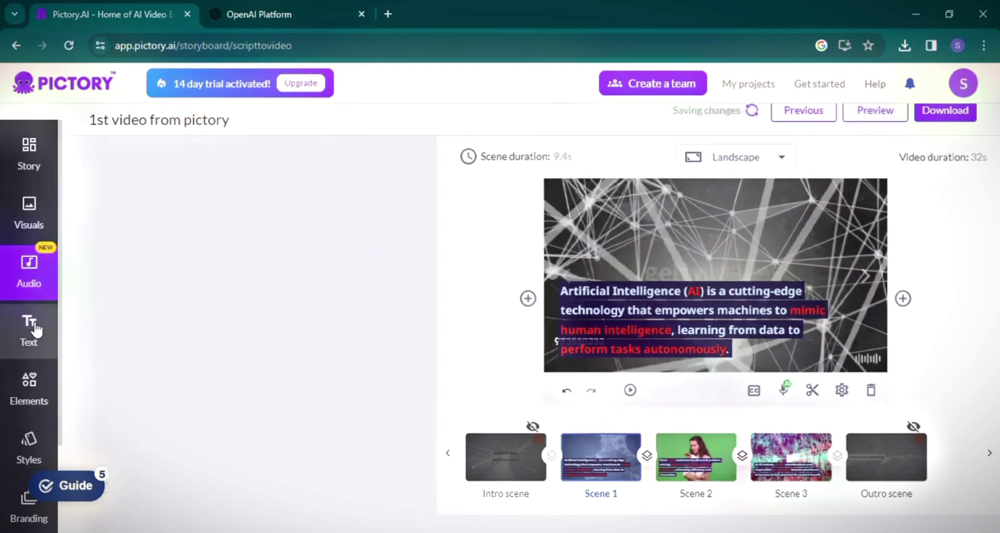
{"action": "left_click", "coordinate": [35, 395]}
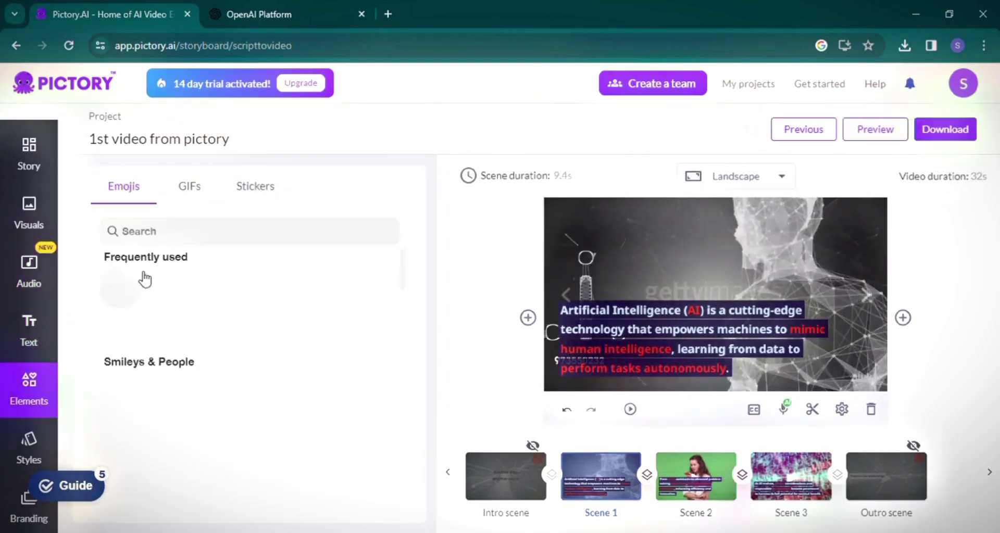
{"action": "scroll", "coordinate": [12, 397], "scroll_direction": "down", "scroll_amount": 3}
{"action": "left_click", "coordinate": [29, 310]}
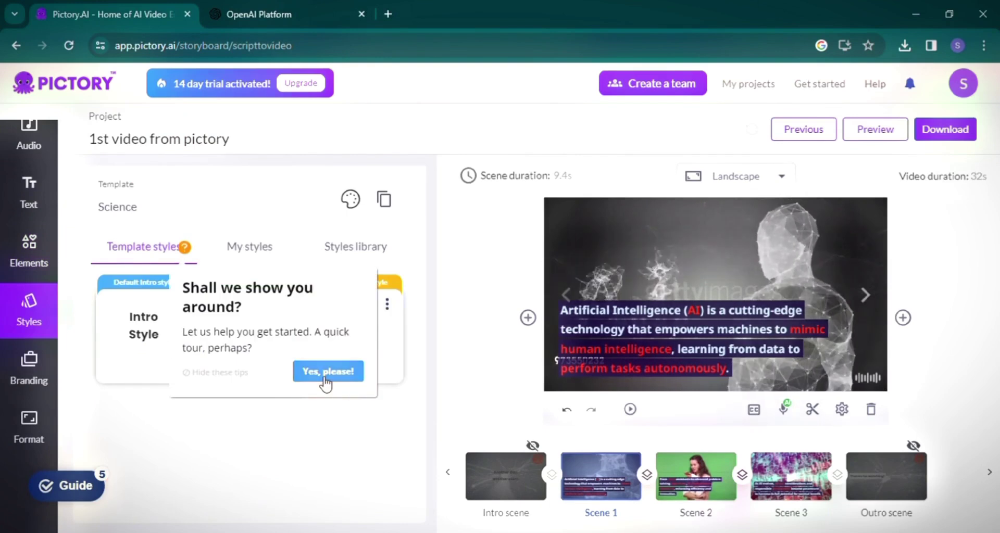
{"action": "left_click", "coordinate": [325, 379]}
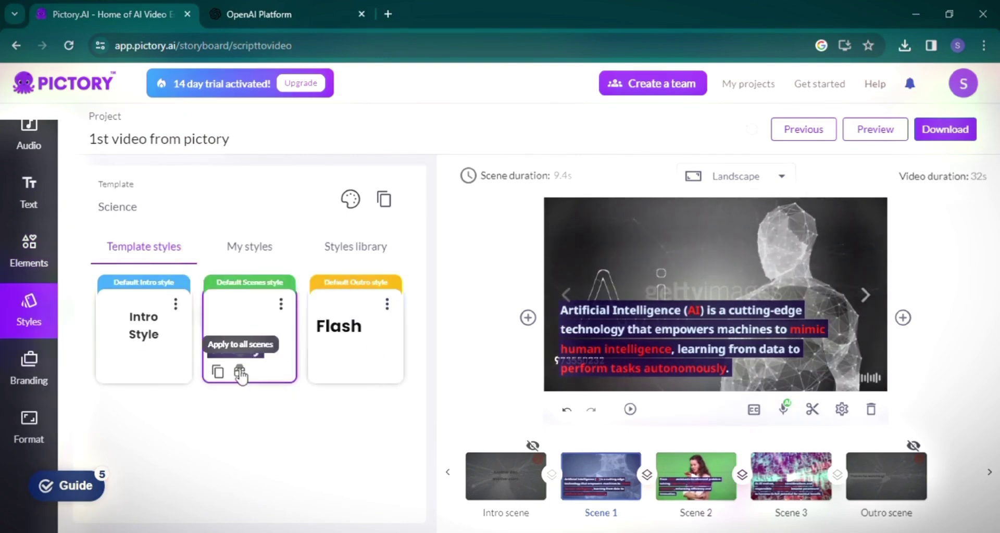
{"action": "left_click", "coordinate": [239, 370]}
Set the output resolution to 1080p and preview the whole video.
{"action": "left_click", "coordinate": [29, 371]}
{"action": "left_click", "coordinate": [35, 421]}
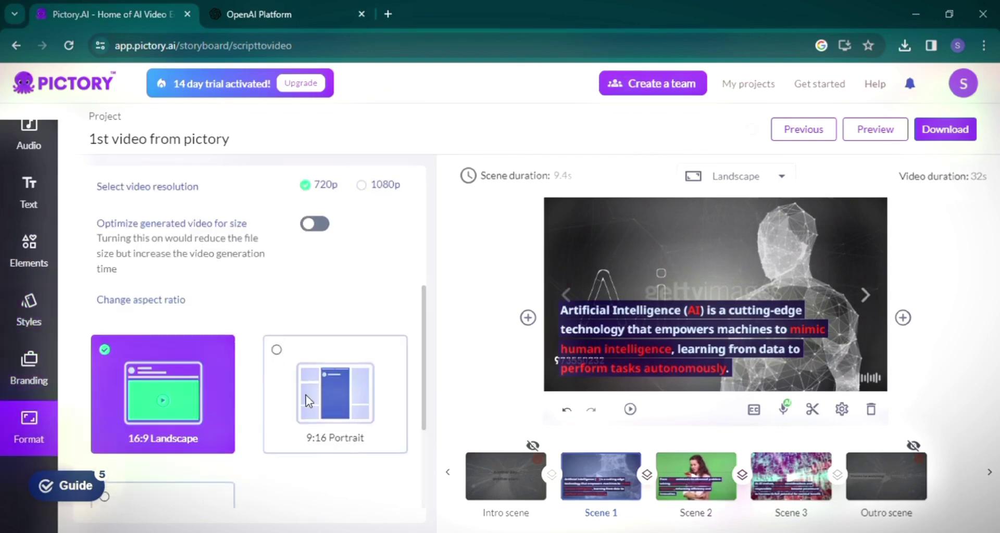
{"action": "left_click", "coordinate": [362, 185]}
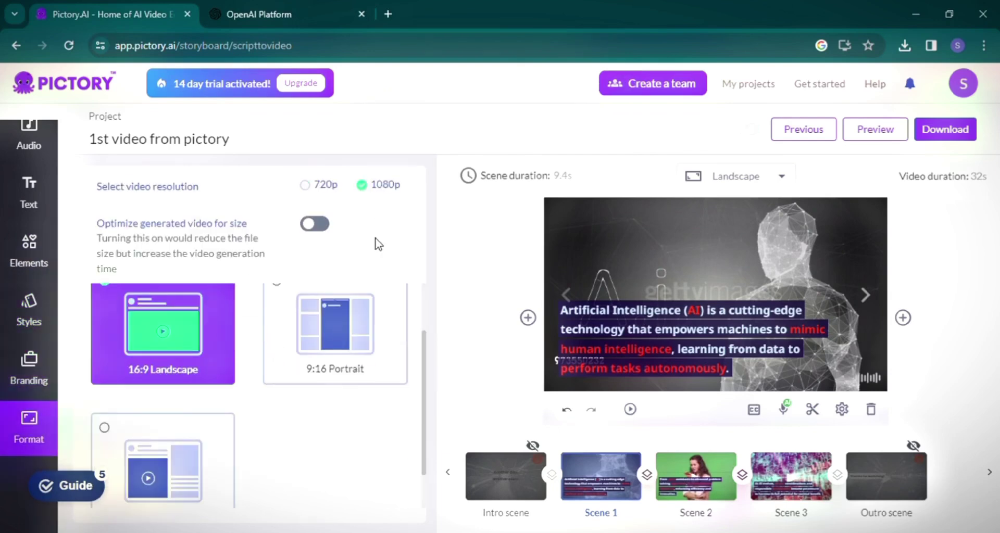
{"action": "left_click", "coordinate": [874, 129]}
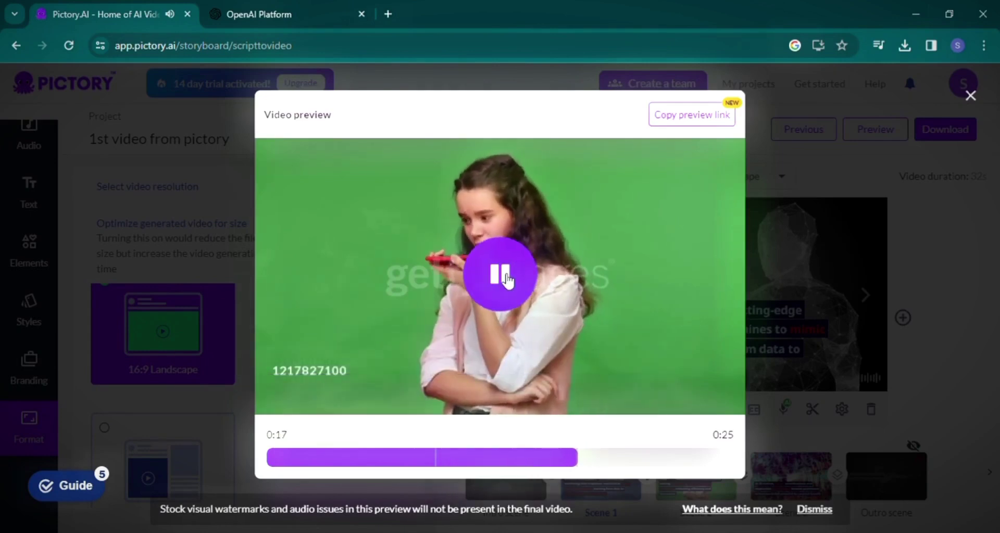
Close the preview, pick an AI-keyword visual for Scene 2, and download the video.
{"action": "left_click", "coordinate": [494, 476]}
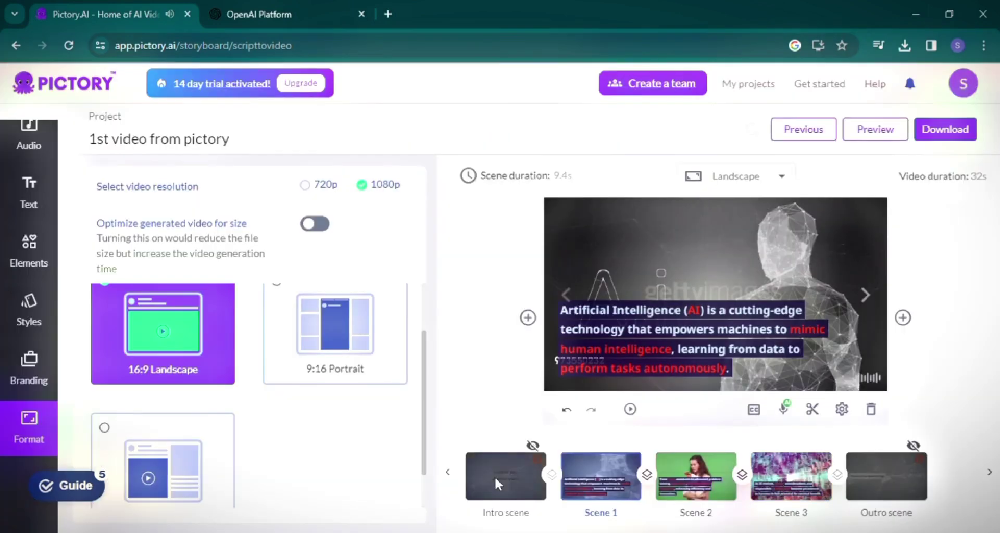
{"action": "scroll", "coordinate": [44, 294], "scroll_direction": "up", "scroll_amount": 3}
{"action": "left_click", "coordinate": [29, 213]}
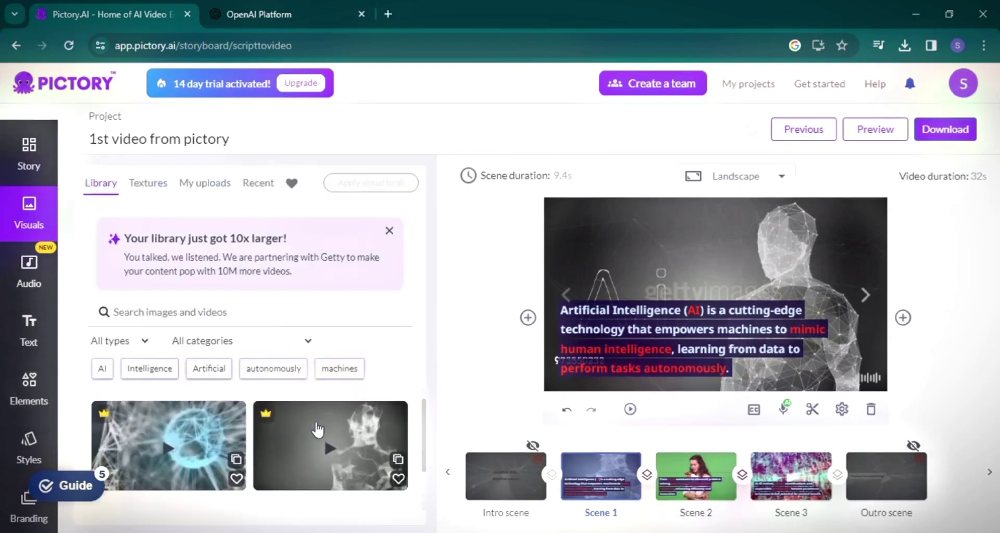
{"action": "left_click", "coordinate": [102, 368]}
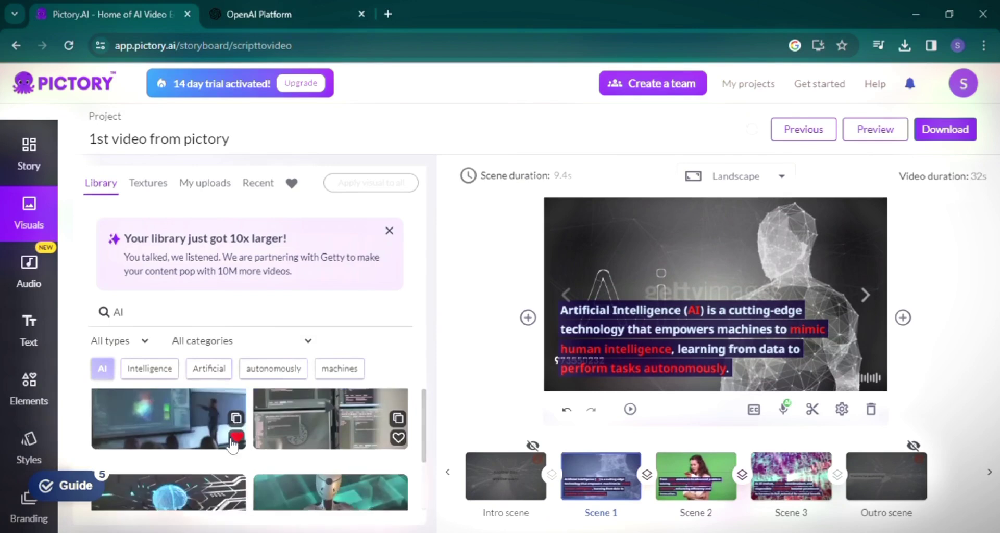
{"action": "left_click", "coordinate": [697, 476]}
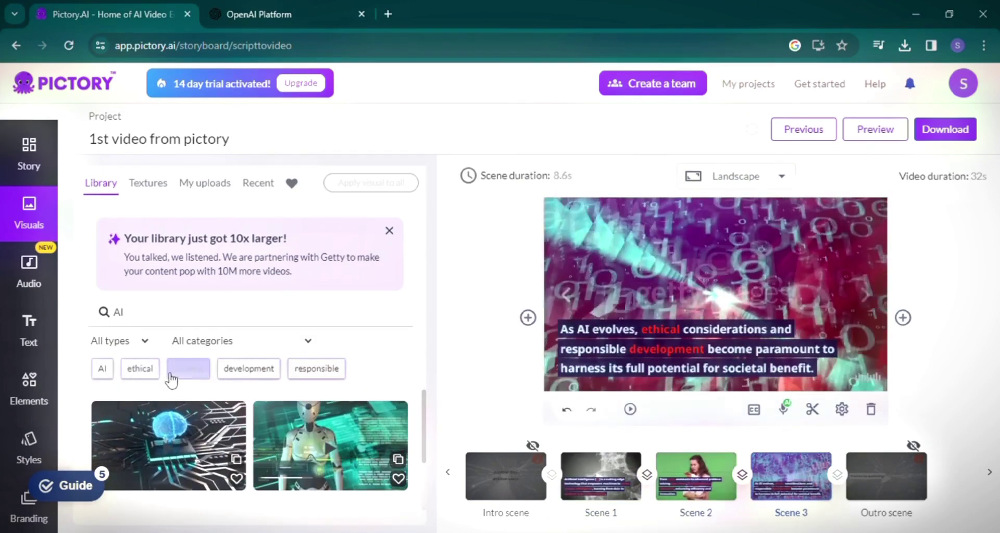
{"action": "left_click", "coordinate": [960, 136]}
{"action": "left_click", "coordinate": [825, 157]}
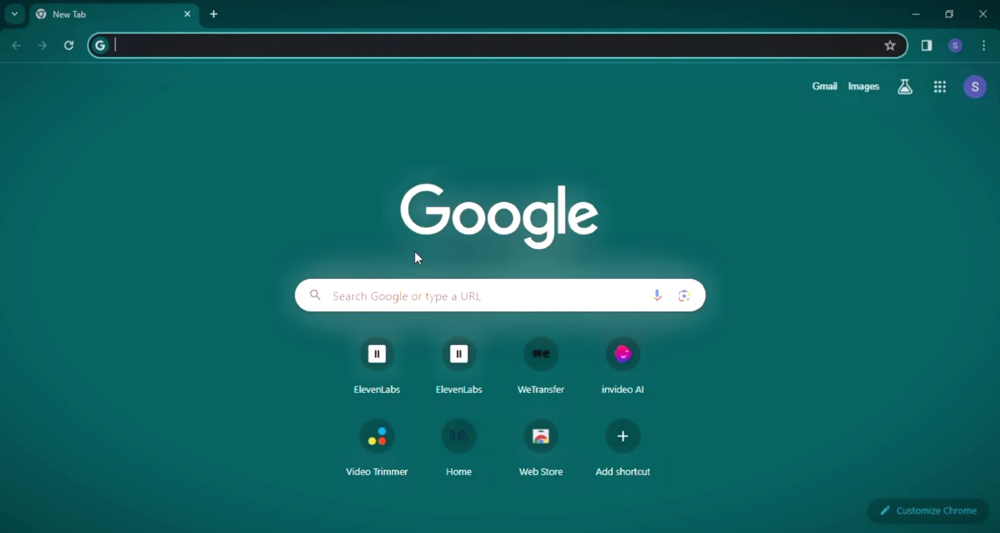
Search for lumen5 and scroll through its homepage features and templates.
{"action": "type", "text": "lumen5"}
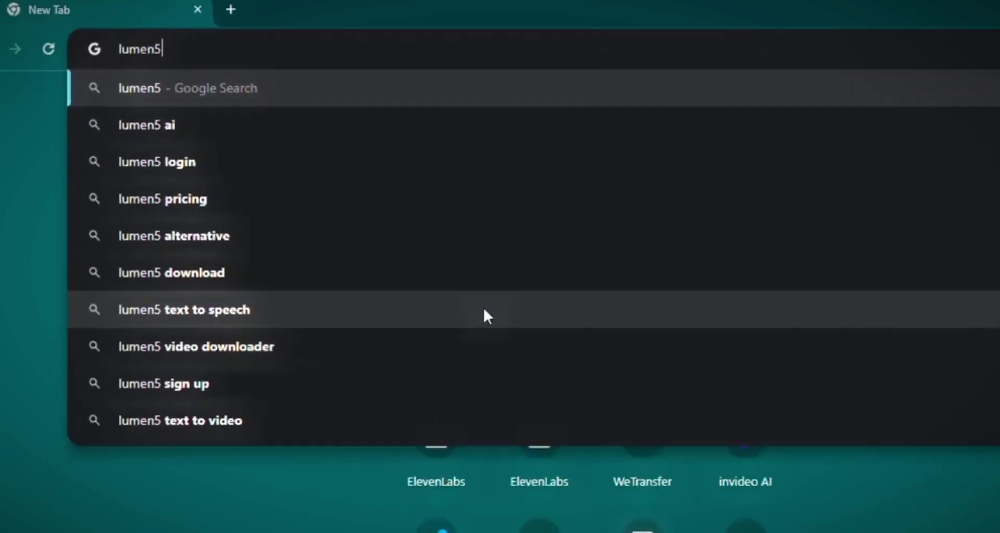
{"action": "key", "text": "Return"}
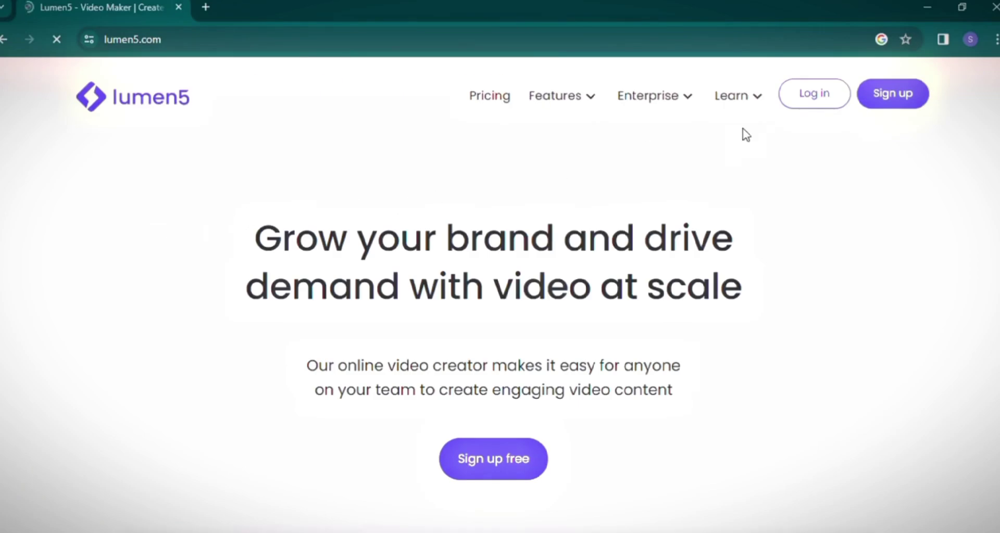
{"action": "scroll", "coordinate": [694, 263], "scroll_direction": "down", "scroll_amount": 5}
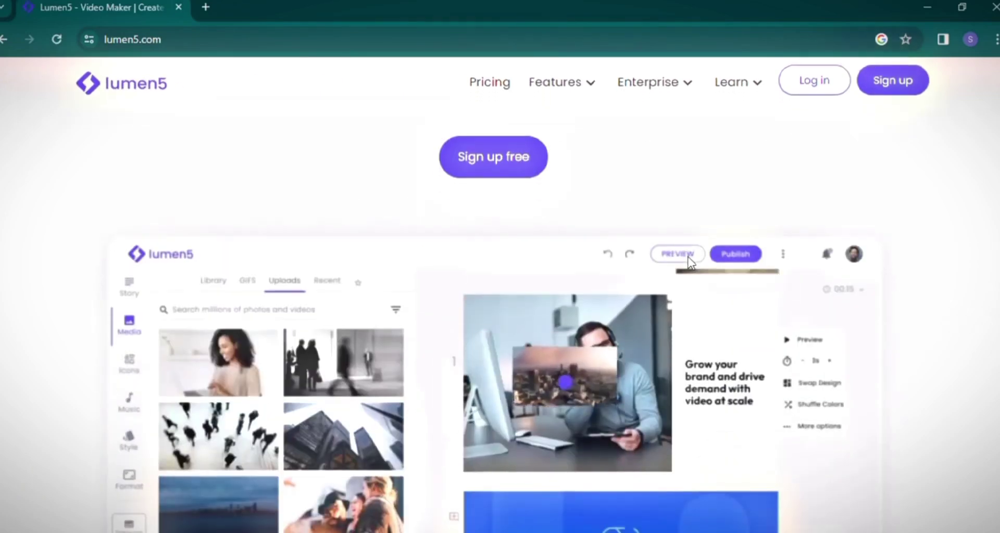
{"action": "scroll", "coordinate": [740, 334], "scroll_direction": "down", "scroll_amount": 5}
{"action": "scroll", "coordinate": [739, 334], "scroll_direction": "down", "scroll_amount": 5}
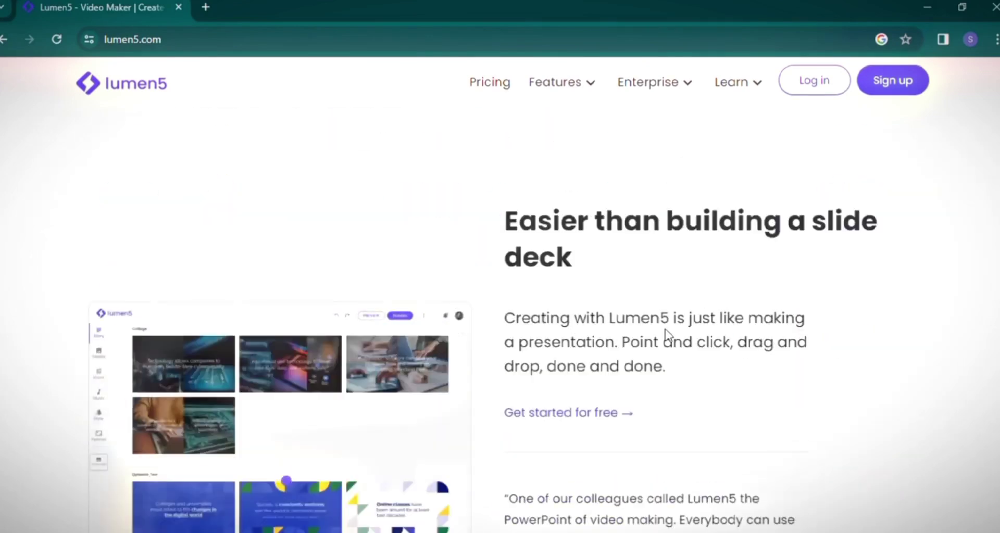
{"action": "scroll", "coordinate": [664, 335], "scroll_direction": "down", "scroll_amount": 5}
{"action": "scroll", "coordinate": [665, 329], "scroll_direction": "down", "scroll_amount": 15}
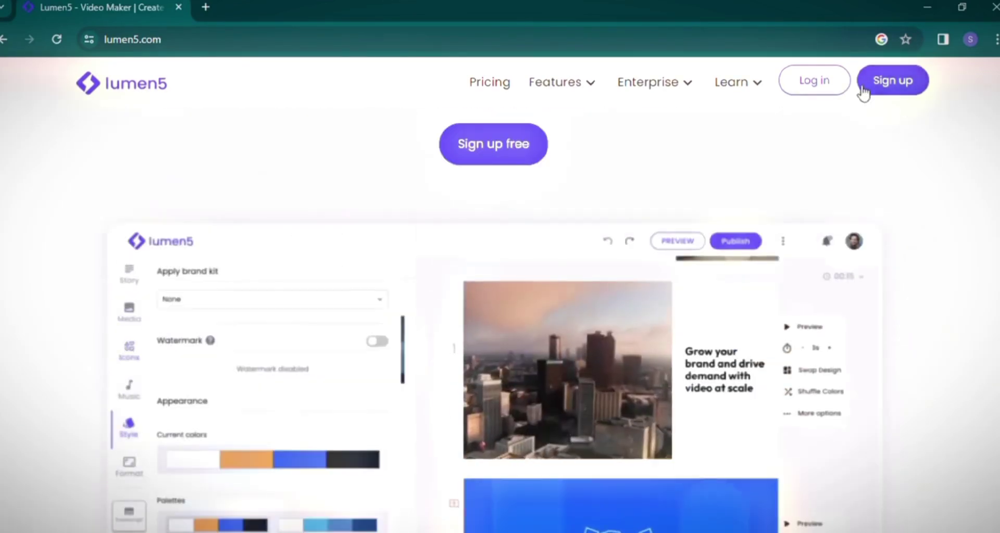
Create a Lumen5 account with full name, work e-mail and password, skipping onboarding.
{"action": "left_click", "coordinate": [861, 89]}
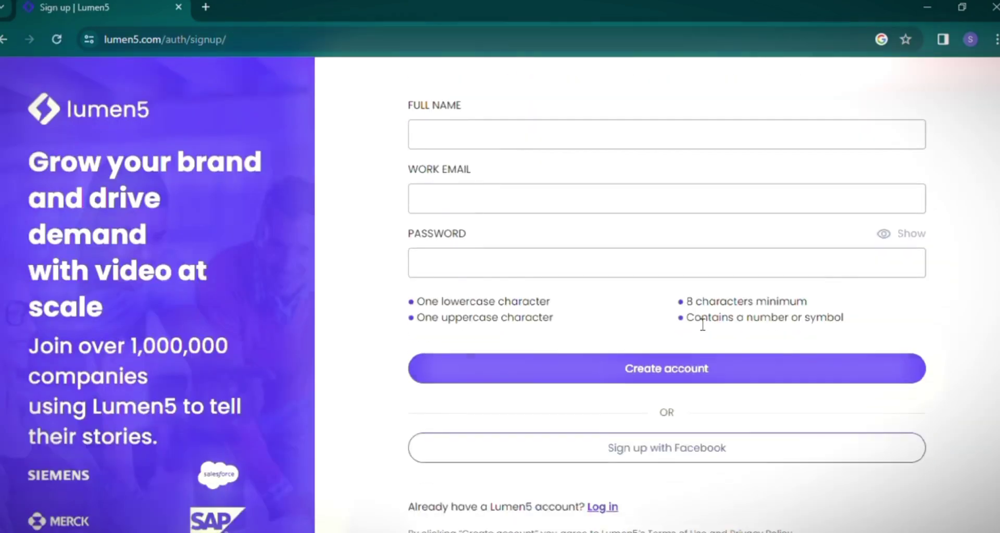
{"action": "scroll", "coordinate": [469, 335], "scroll_direction": "up", "scroll_amount": 1}
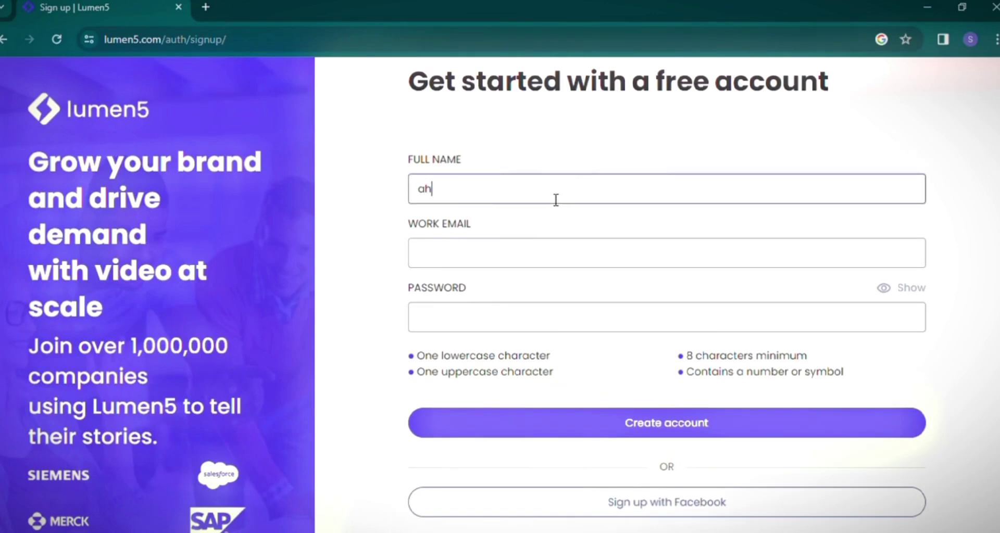
{"action": "left_click", "coordinate": [526, 262]}
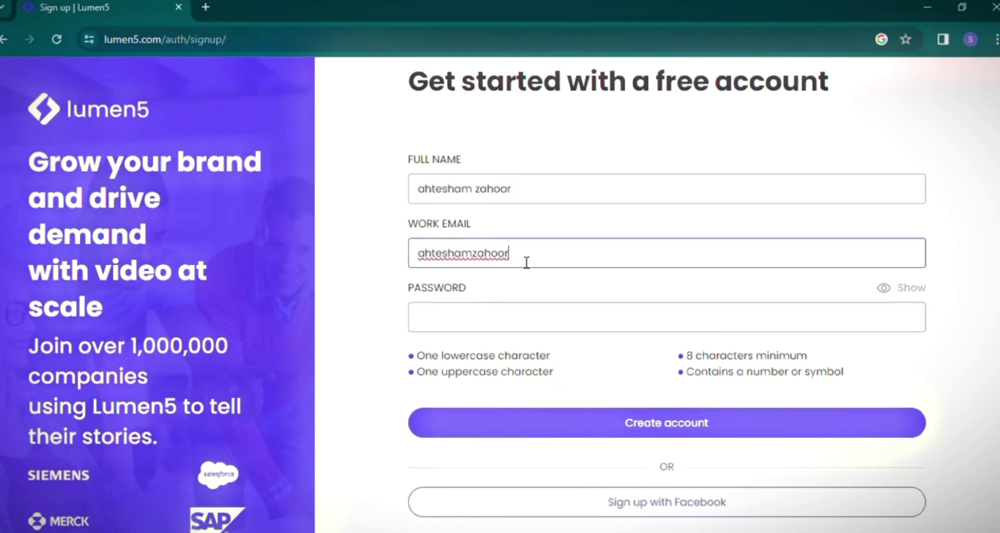
{"action": "left_click", "coordinate": [515, 317]}
{"action": "type", "text": "•••••••••••"}
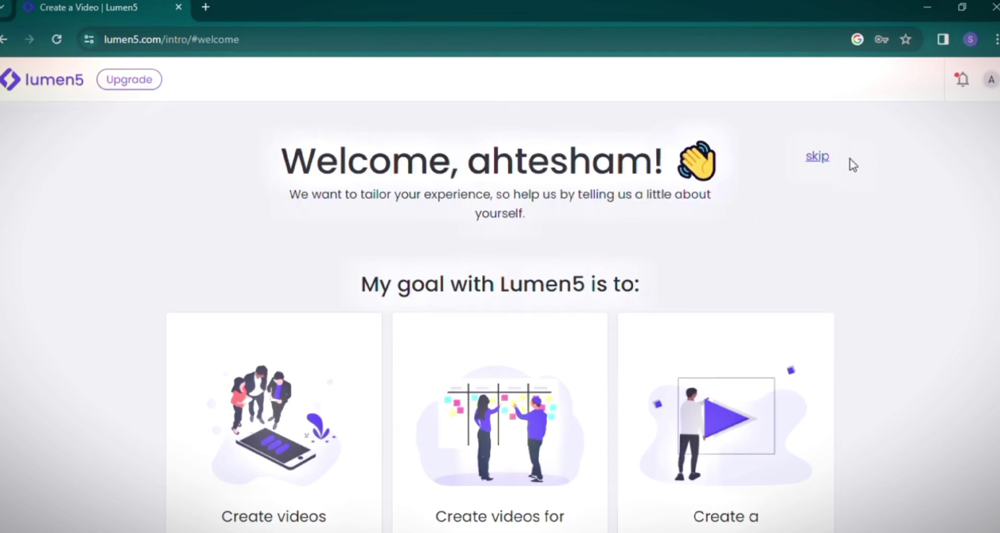
{"action": "left_click", "coordinate": [818, 158]}
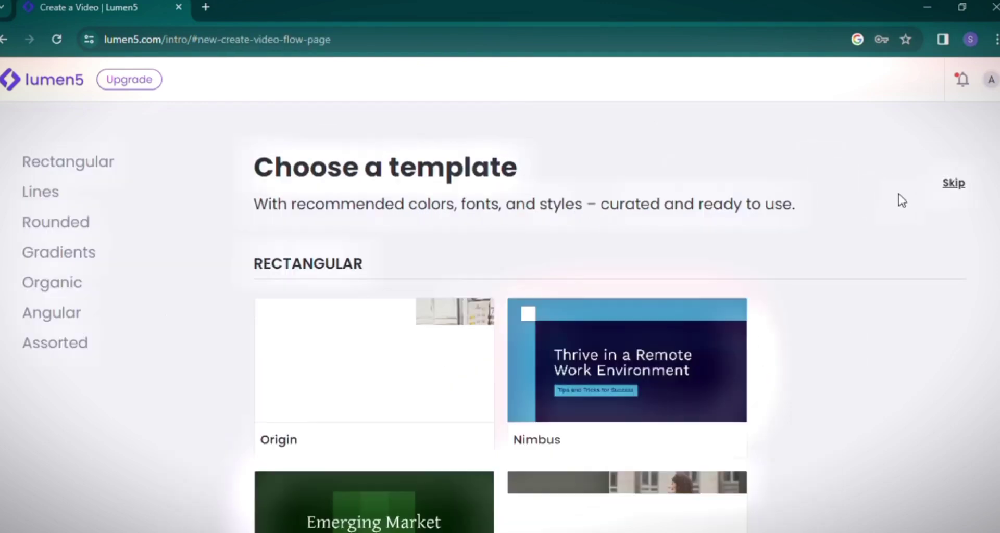
{"action": "left_click", "coordinate": [956, 185]}
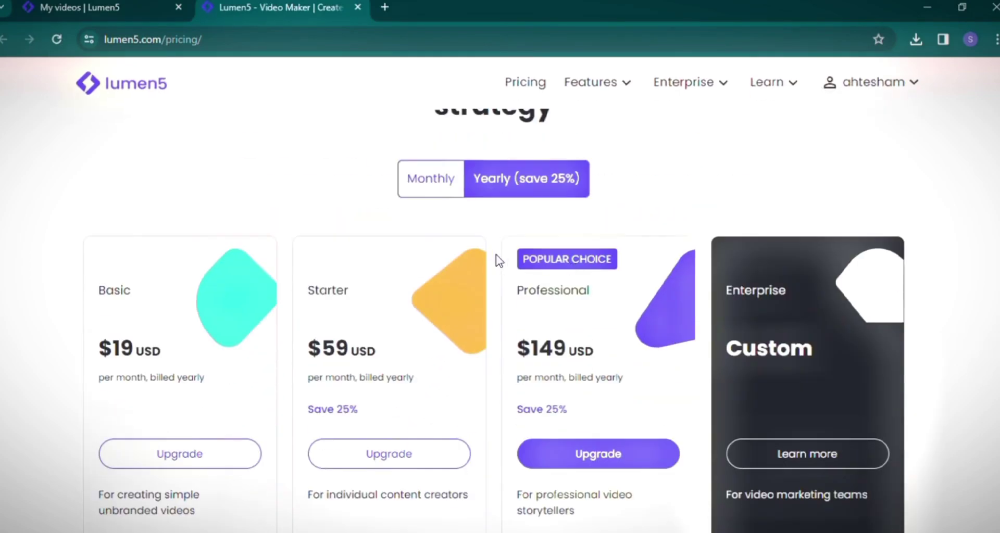
Scroll through Lumen5's pricing plans and their feature lists.
{"action": "scroll", "coordinate": [605, 213], "scroll_direction": "down", "scroll_amount": 2}
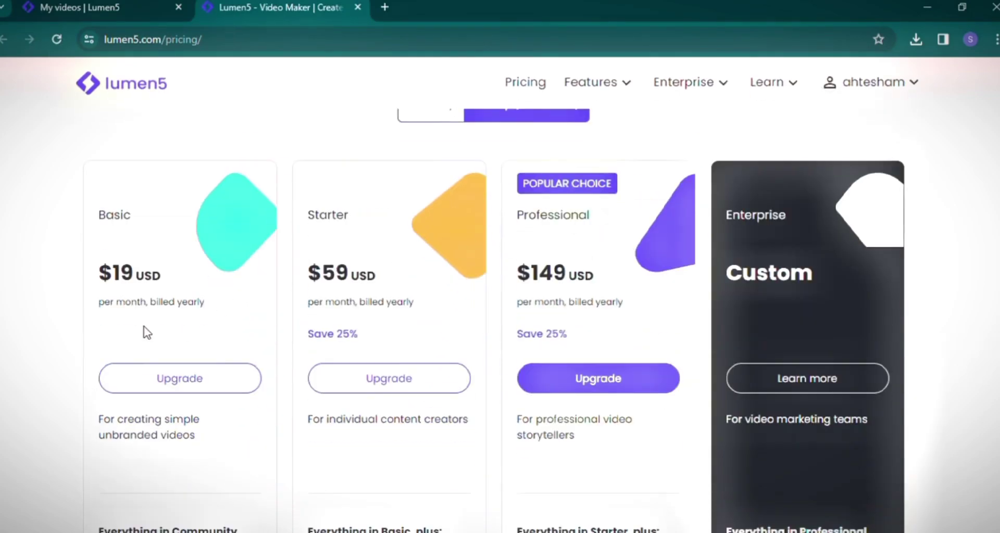
{"action": "scroll", "coordinate": [107, 224], "scroll_direction": "down", "scroll_amount": 5}
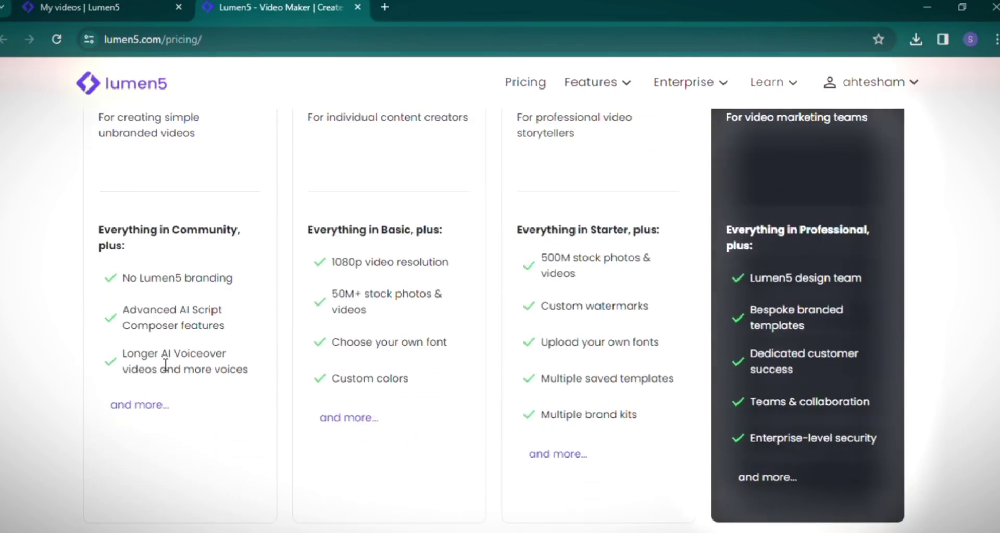
{"action": "scroll", "coordinate": [314, 290], "scroll_direction": "up", "scroll_amount": 1}
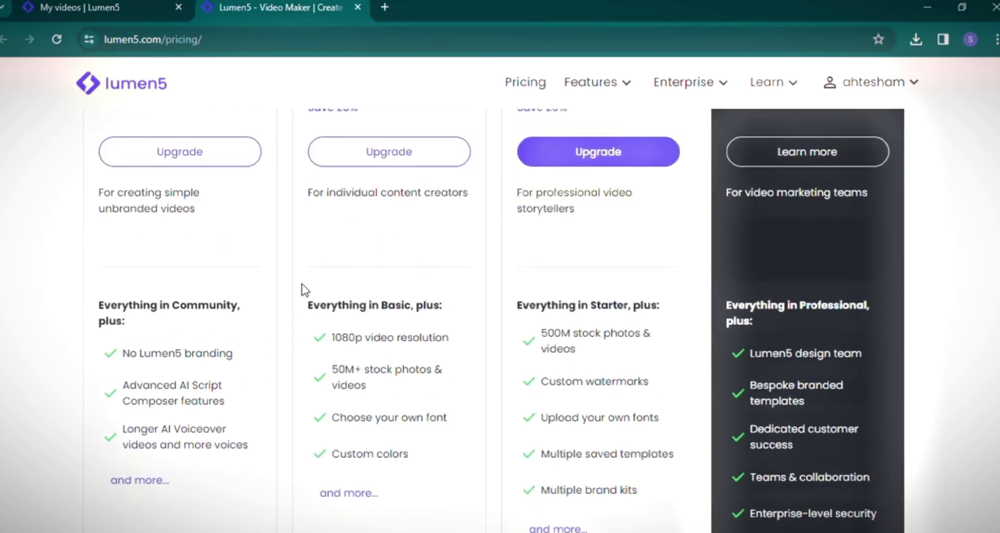
{"action": "scroll", "coordinate": [286, 288], "scroll_direction": "up", "scroll_amount": 2}
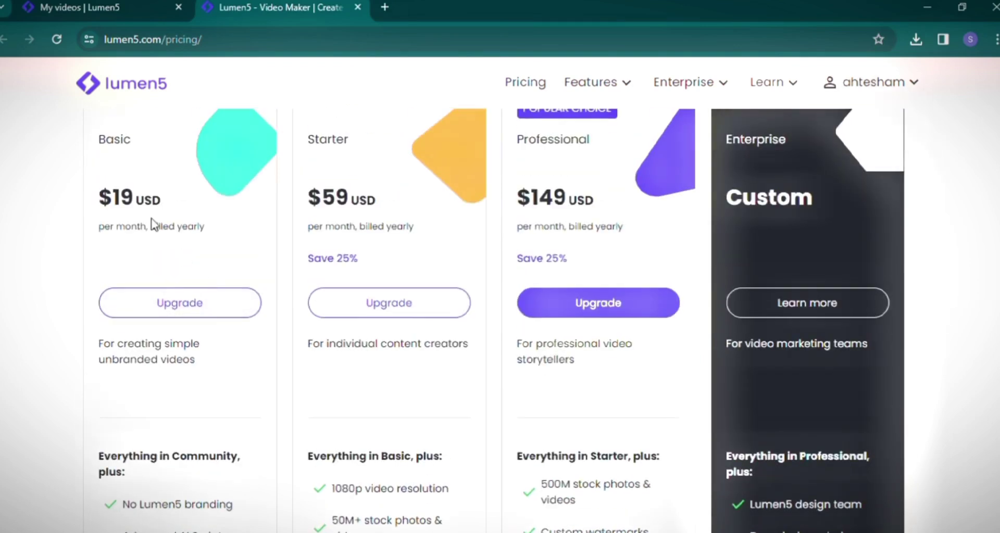
{"action": "scroll", "coordinate": [475, 229], "scroll_direction": "down", "scroll_amount": 3}
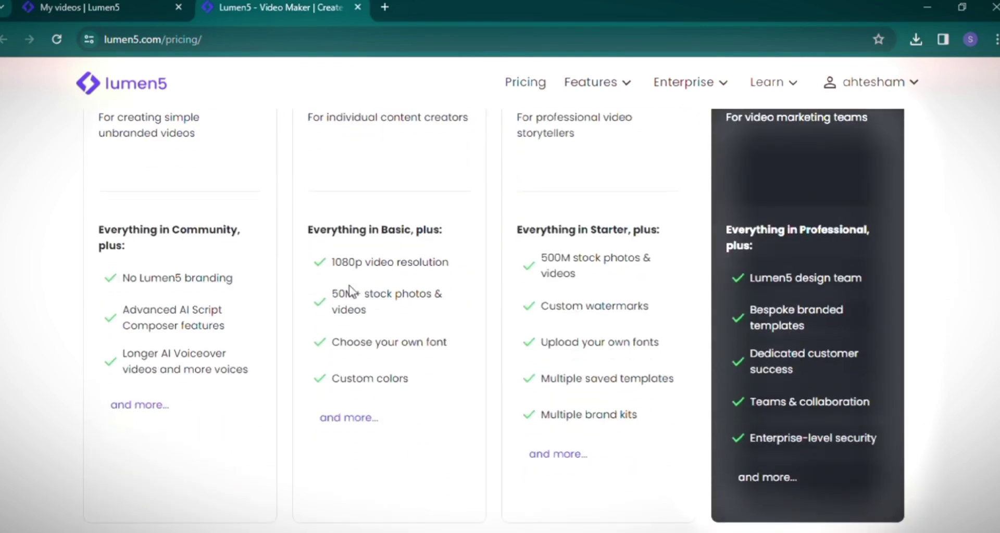
{"action": "scroll", "coordinate": [361, 281], "scroll_direction": "up", "scroll_amount": 4}
{"action": "scroll", "coordinate": [361, 279], "scroll_direction": "down", "scroll_amount": 3}
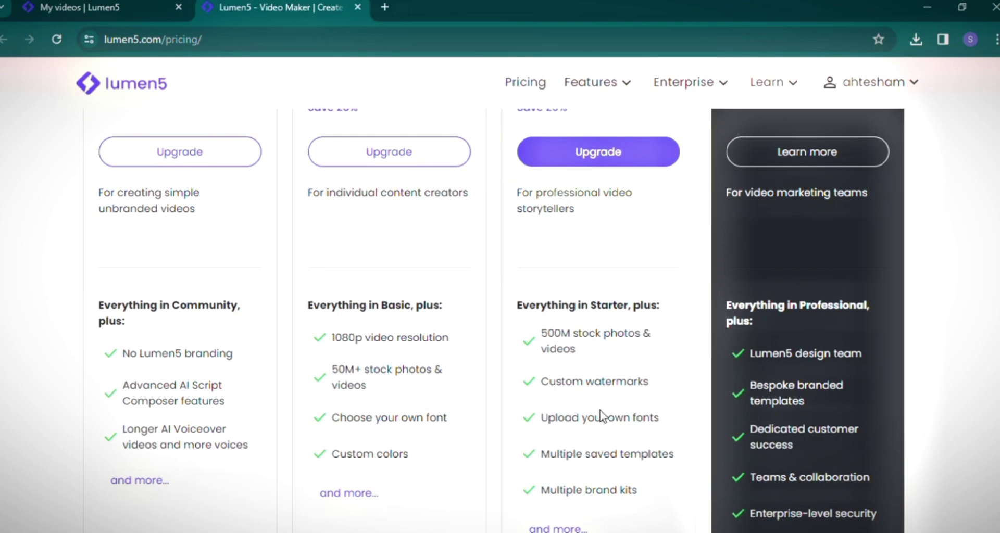
{"action": "scroll", "coordinate": [602, 417], "scroll_direction": "up", "scroll_amount": 4}
{"action": "scroll", "coordinate": [603, 415], "scroll_direction": "down", "scroll_amount": 3}
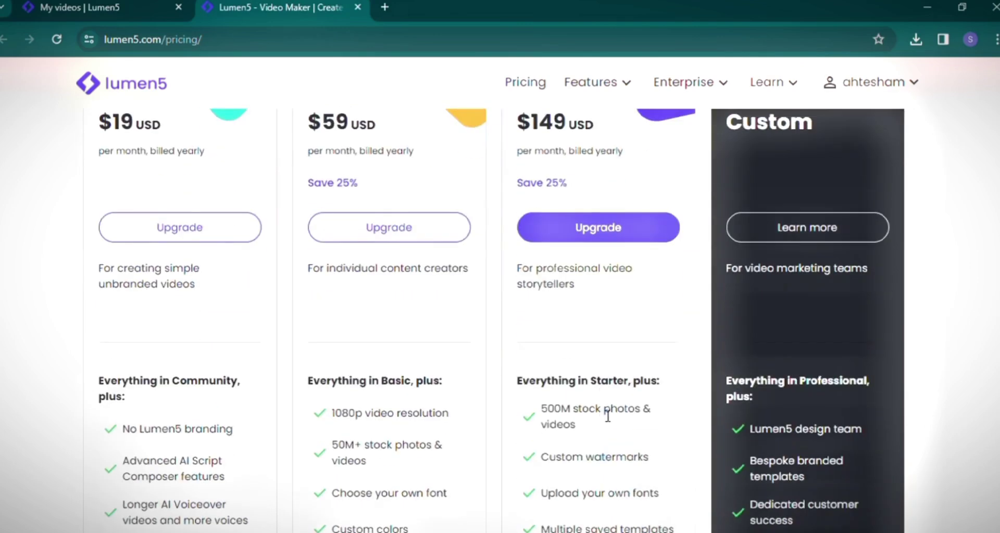
{"action": "scroll", "coordinate": [604, 414], "scroll_direction": "down", "scroll_amount": 2}
{"action": "scroll", "coordinate": [602, 414], "scroll_direction": "up", "scroll_amount": 2}
{"action": "scroll", "coordinate": [606, 416], "scroll_direction": "down", "scroll_amount": 3}
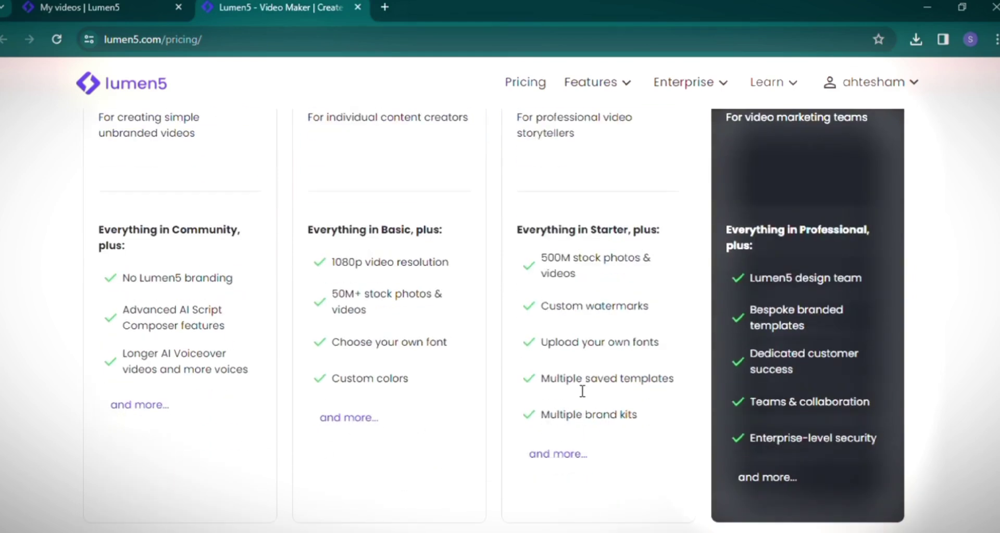
{"action": "scroll", "coordinate": [582, 390], "scroll_direction": "up", "scroll_amount": 4}
Return to video setup, skip the template choice, and start a Text on media video.
{"action": "left_click", "coordinate": [95, 18]}
{"action": "left_click", "coordinate": [960, 187]}
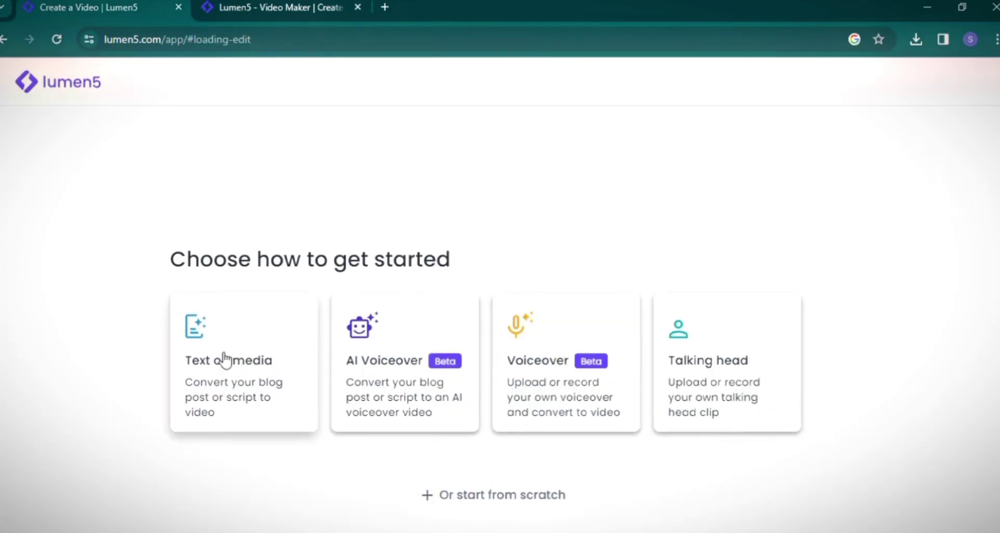
{"action": "left_click", "coordinate": [250, 374]}
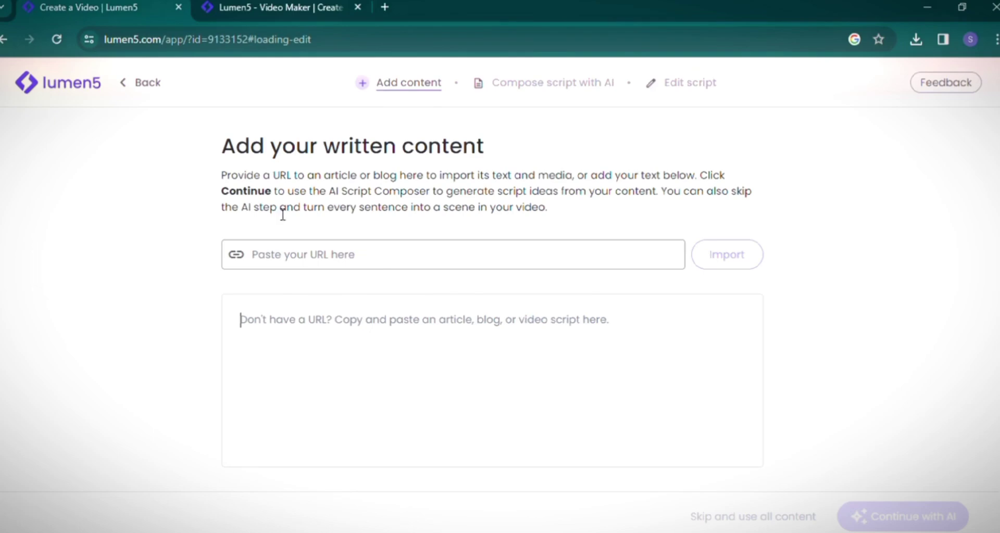
{"action": "left_click", "coordinate": [287, 259]}
Search the web for ChatGPT in a new tab.
{"action": "left_click", "coordinate": [385, 8]}
{"action": "type", "text": "chatgpt"}
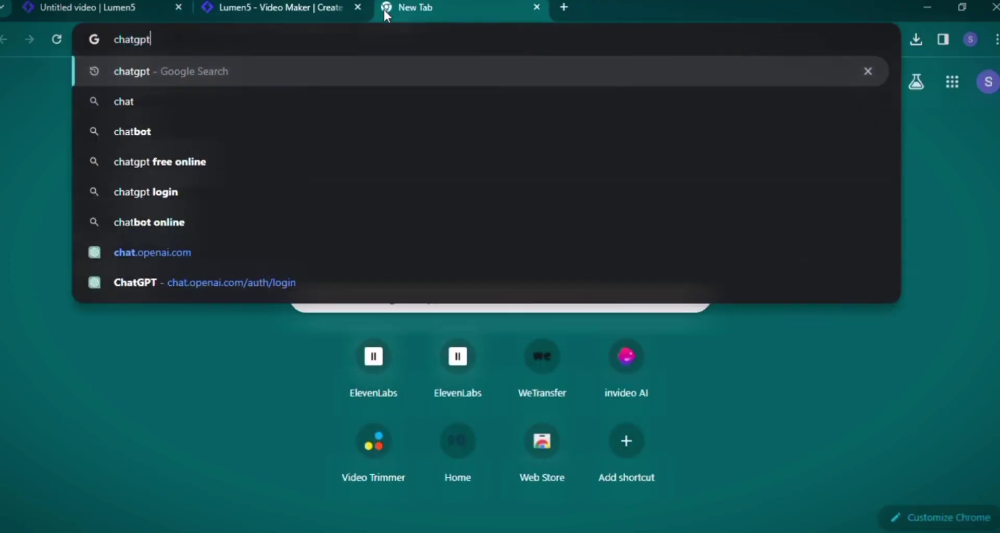
{"action": "key", "text": "Return"}
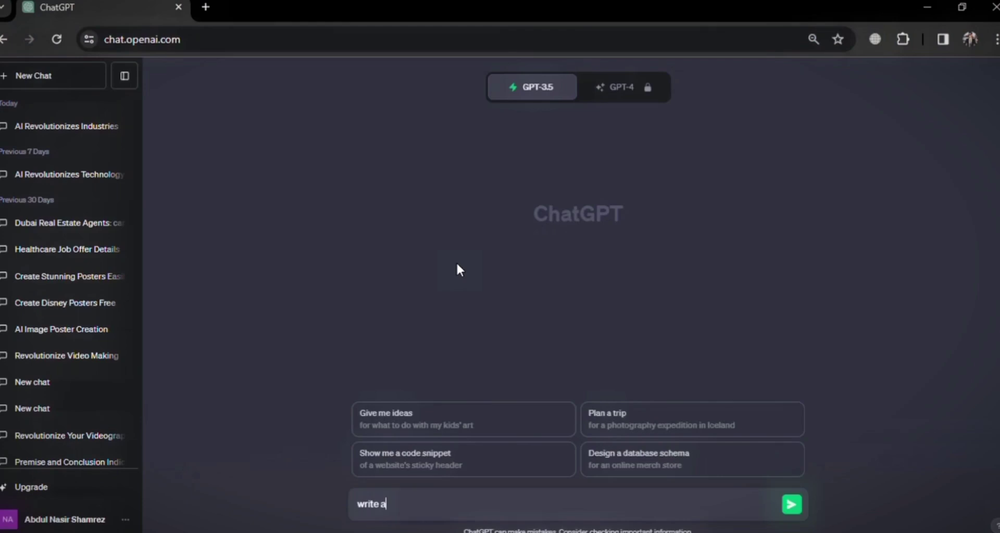
Ask ChatGPT for a '100 words pargraph on internet?' and copy the generated answer.
{"action": "type", "text": "100 words pargra"}
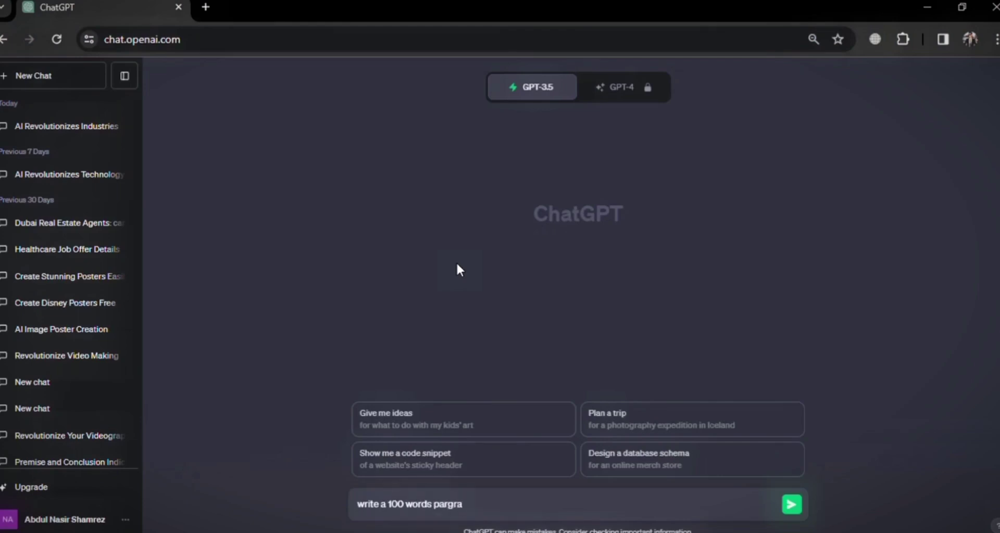
{"action": "type", "text": "ph on internet?"}
{"action": "key", "text": "Return"}
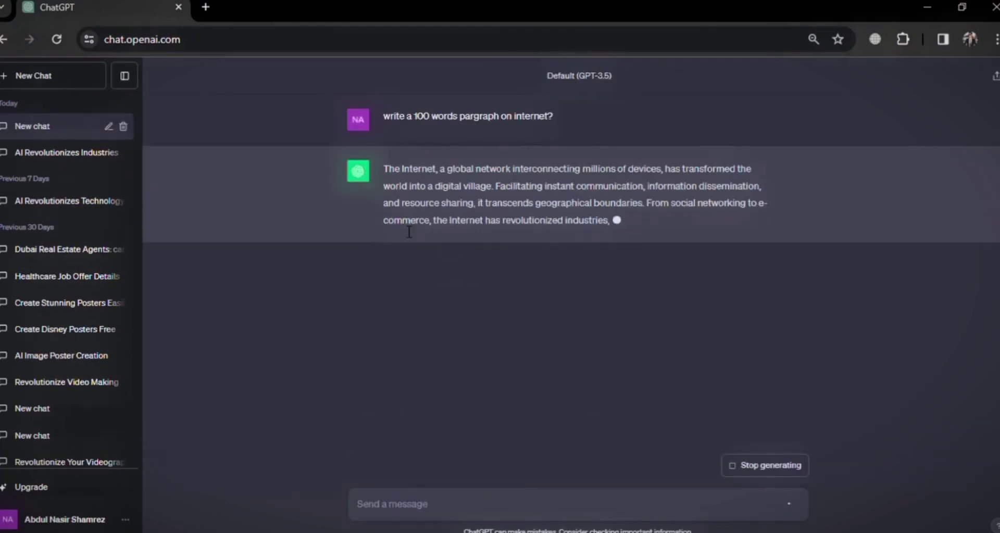
{"action": "left_click_drag", "start_coordinate": [382, 168], "coordinate": [545, 304]}
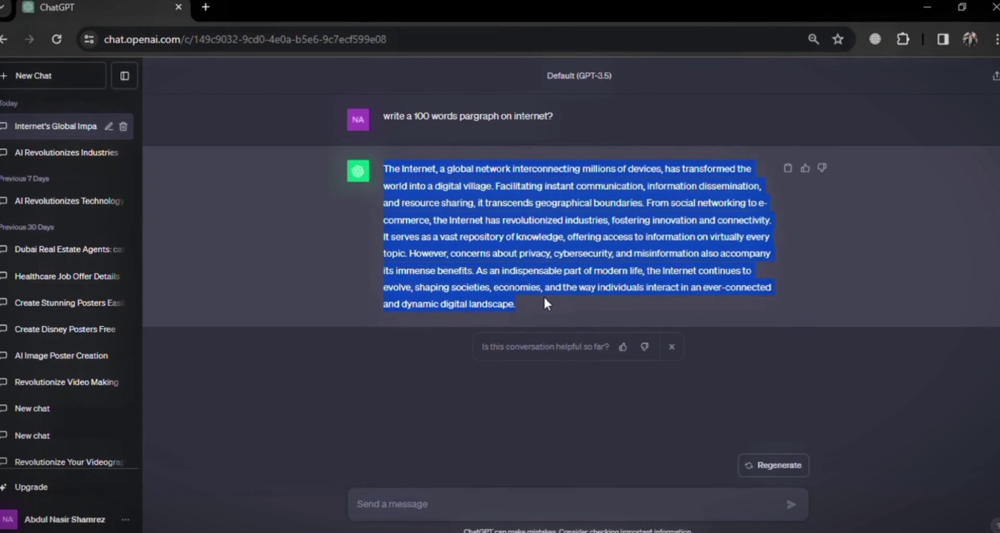
{"action": "key", "text": "ctrl+c"}
Paste the copied Internet paragraph into Lumen5's content box.
{"action": "key", "text": "alt+Tab"}
{"action": "left_click", "coordinate": [471, 348]}
{"action": "key", "text": "ctrl+v"}
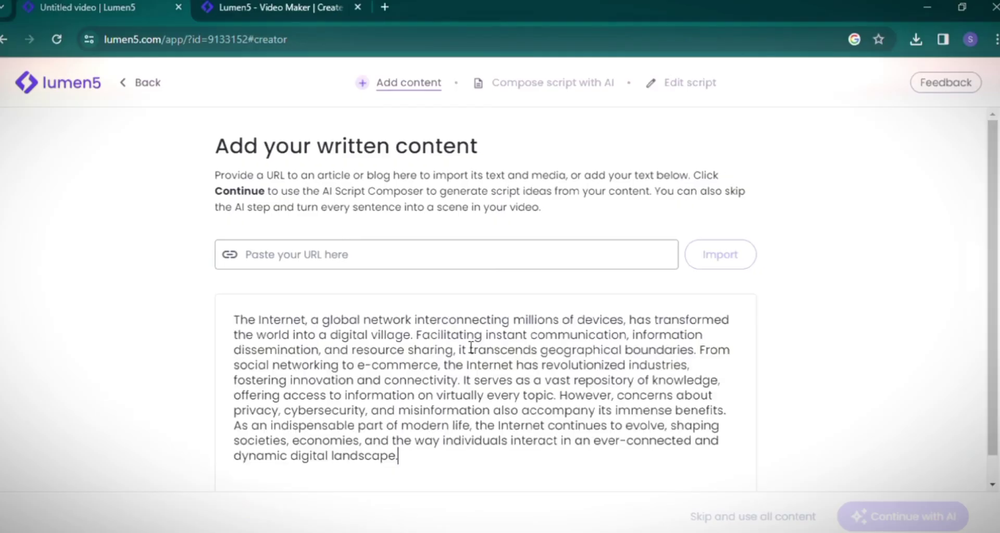
{"action": "scroll", "coordinate": [876, 410], "scroll_direction": "down", "scroll_amount": 1}
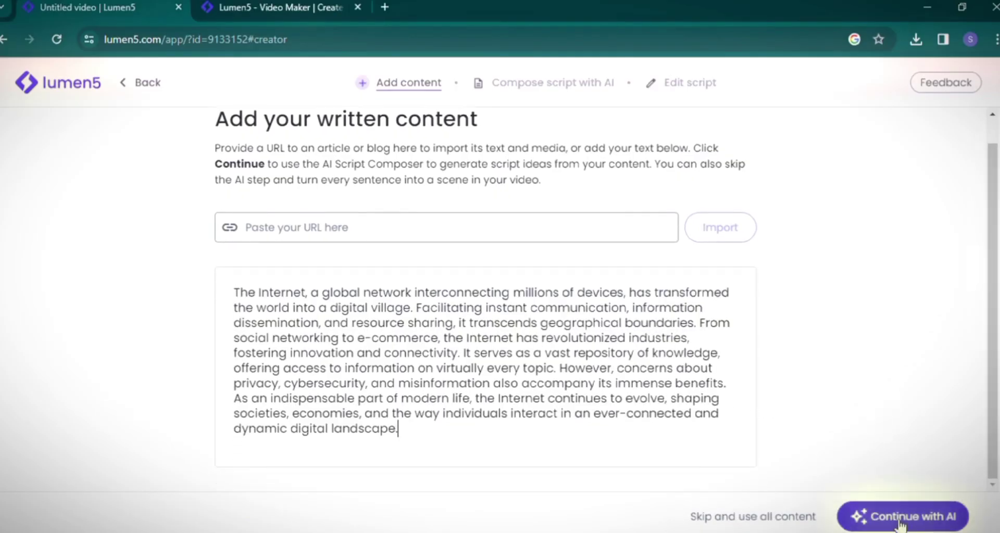
Have AI compose the script 'The Internet: Connecting the World' and convert it into video.
{"action": "left_click", "coordinate": [919, 518]}
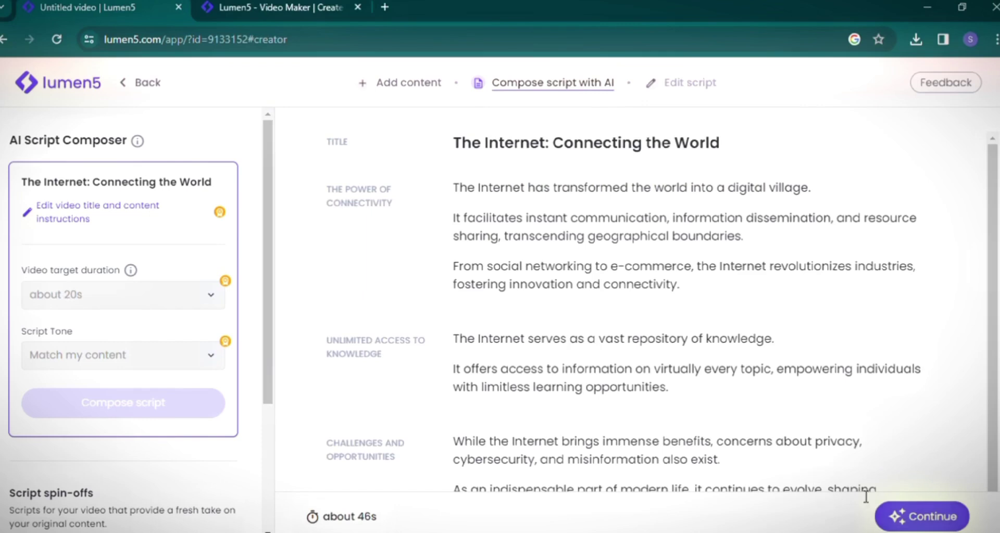
{"action": "left_click", "coordinate": [913, 518]}
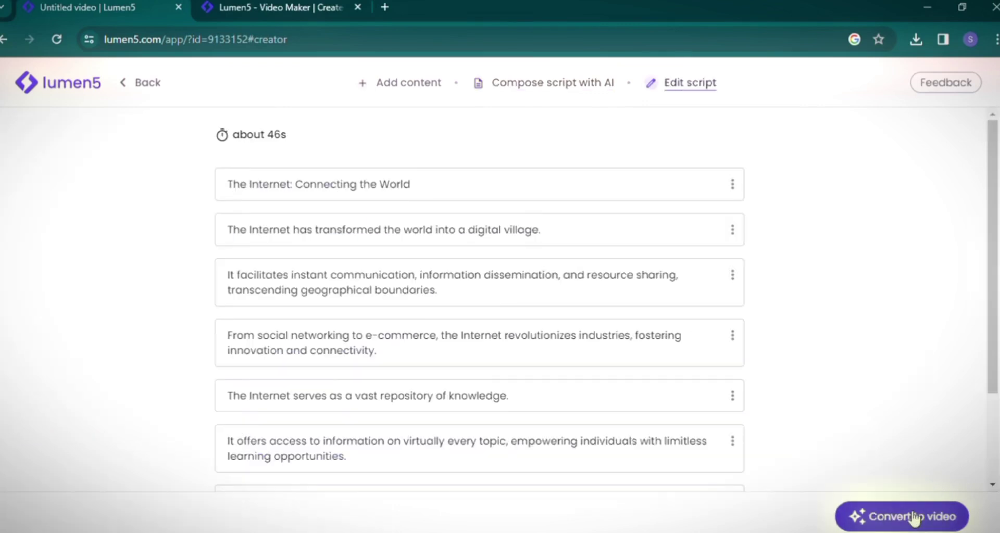
{"action": "scroll", "coordinate": [679, 354], "scroll_direction": "down", "scroll_amount": 3}
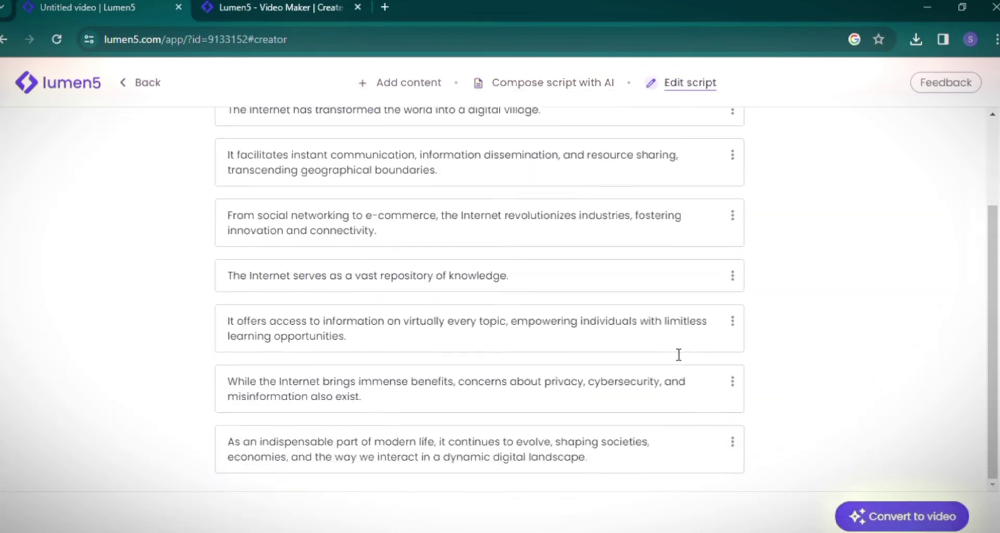
{"action": "scroll", "coordinate": [678, 354], "scroll_direction": "up", "scroll_amount": 3}
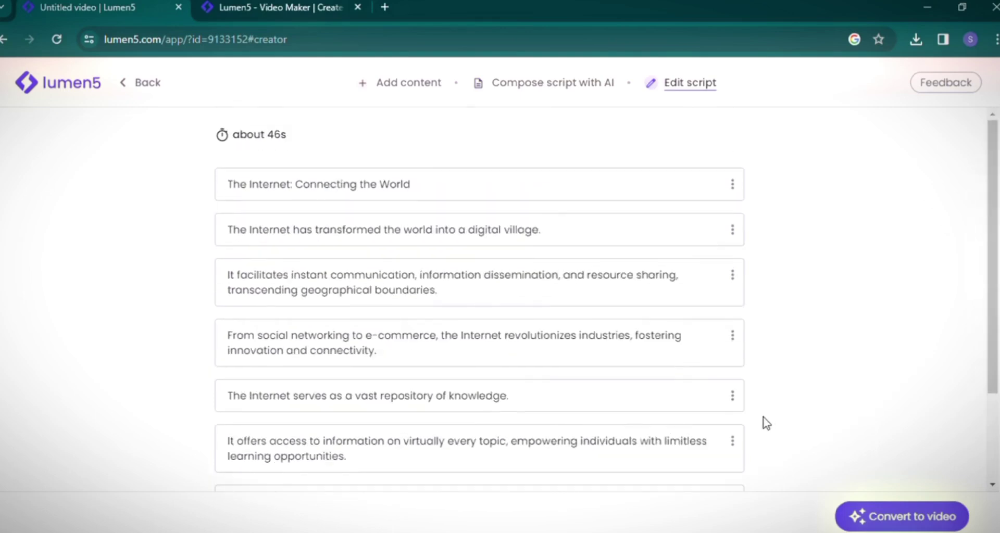
{"action": "scroll", "coordinate": [594, 413], "scroll_direction": "down", "scroll_amount": 3}
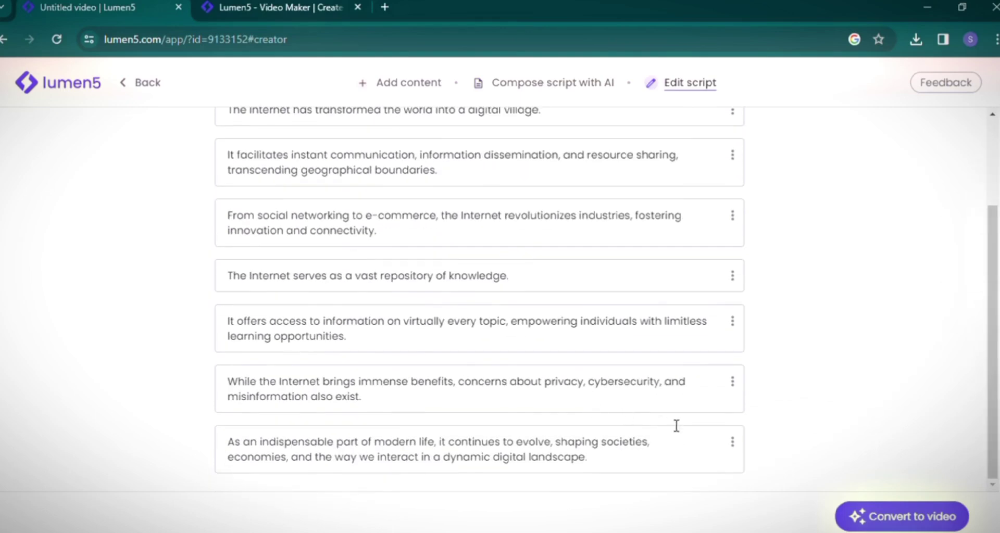
{"action": "left_click", "coordinate": [898, 512]}
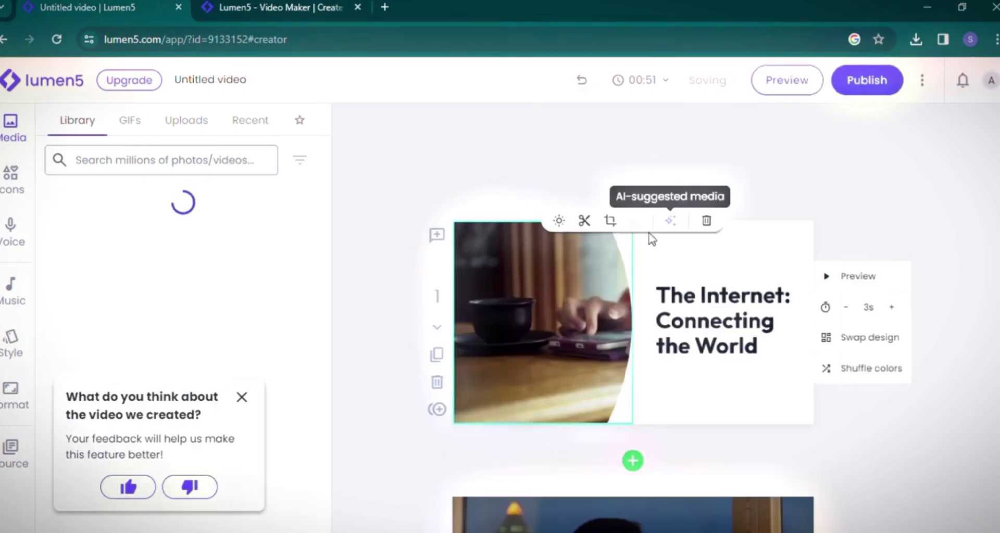
Dismiss the feedback card and drop the Social media apps photo onto scene 1's image.
{"action": "left_click", "coordinate": [241, 397]}
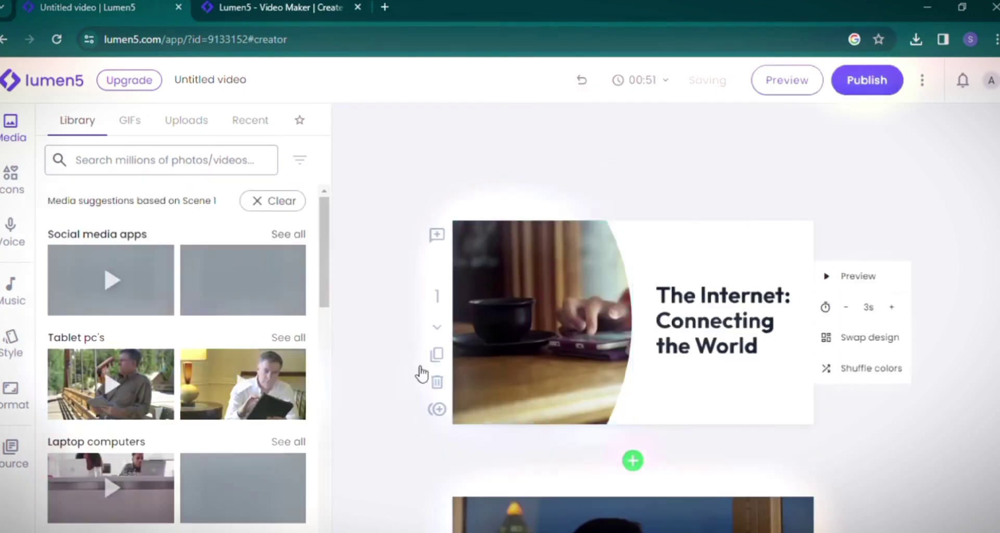
{"action": "scroll", "coordinate": [217, 306], "scroll_direction": "down", "scroll_amount": 5}
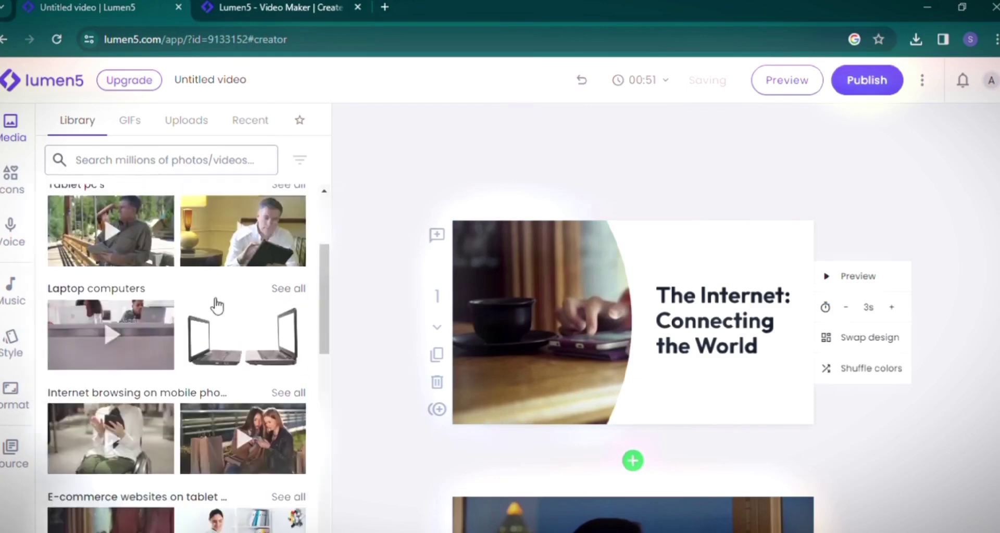
{"action": "scroll", "coordinate": [219, 302], "scroll_direction": "up", "scroll_amount": 5}
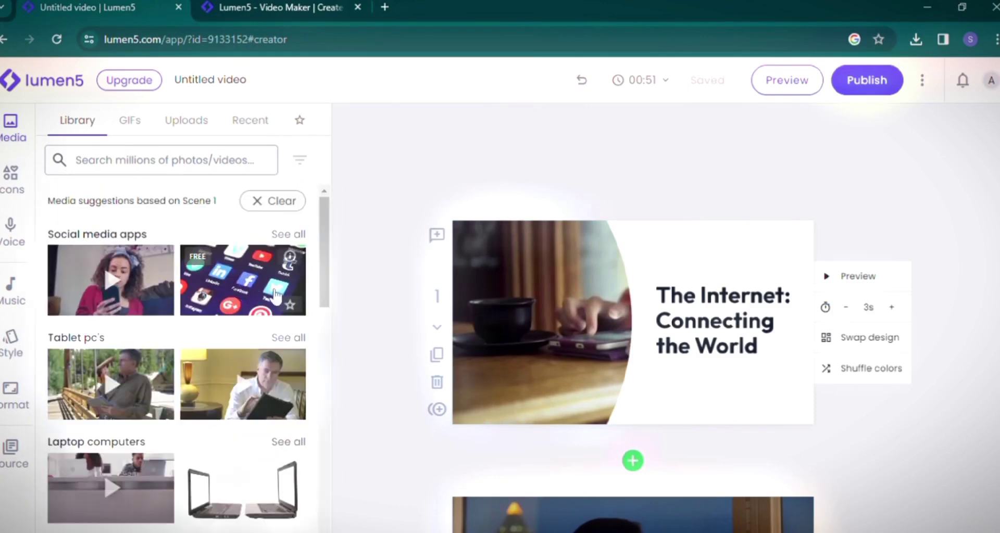
{"action": "left_click_drag", "start_coordinate": [243, 292], "coordinate": [541, 337]}
{"action": "mouse_move", "coordinate": [721, 291]}
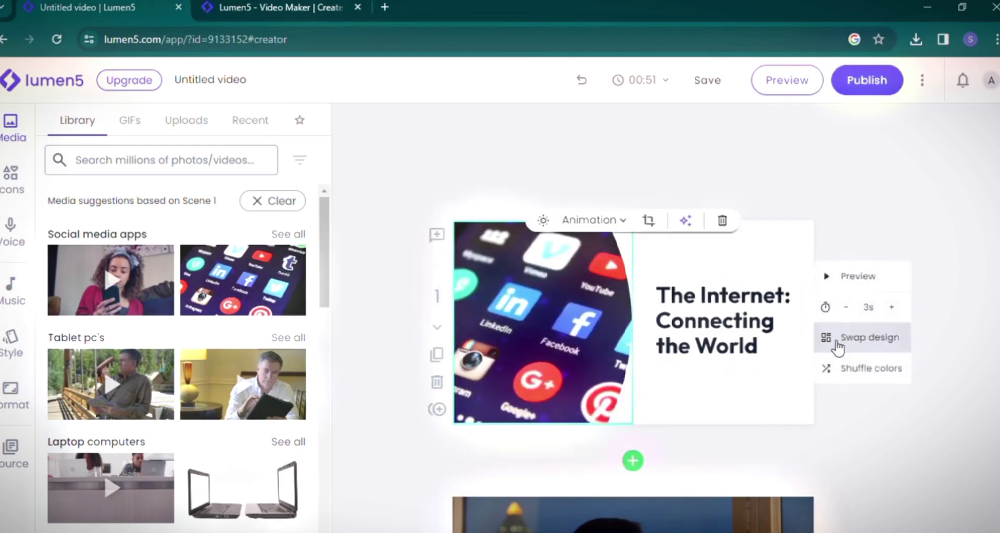
Give scene 1 the full-image title design, then review Voice and the Dreaming music track.
{"action": "left_click", "coordinate": [868, 338]}
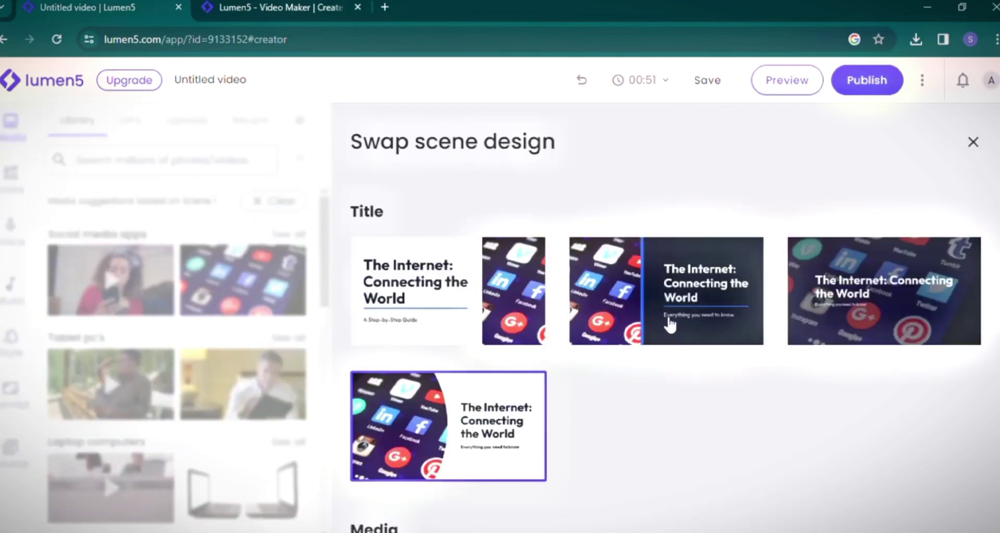
{"action": "left_click", "coordinate": [669, 386]}
{"action": "scroll", "coordinate": [781, 390], "scroll_direction": "down", "scroll_amount": 10}
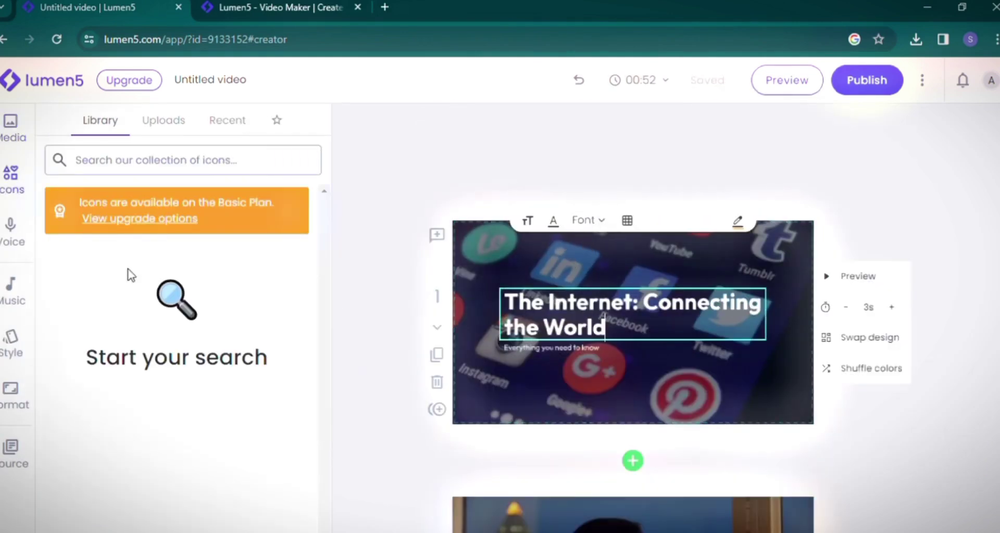
{"action": "left_click", "coordinate": [14, 245]}
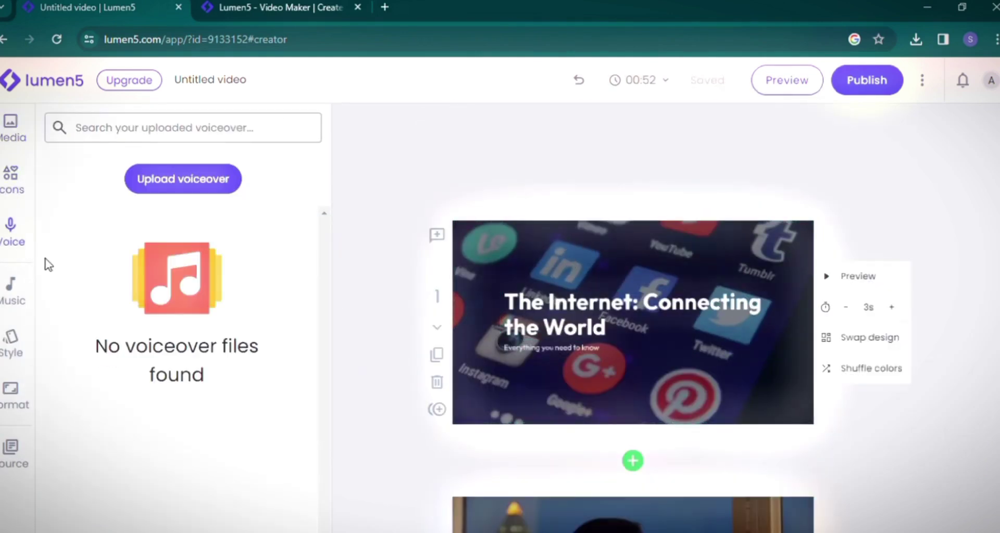
{"action": "left_click", "coordinate": [17, 299]}
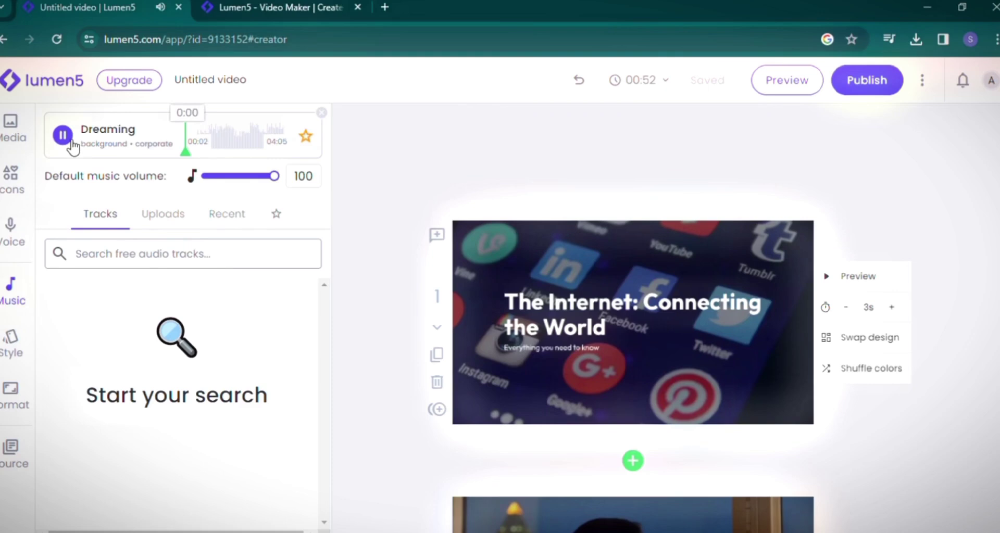
Browse the Style palettes and confirm Landscape 16:9 format at 720p HD resolution.
{"action": "left_click", "coordinate": [12, 343]}
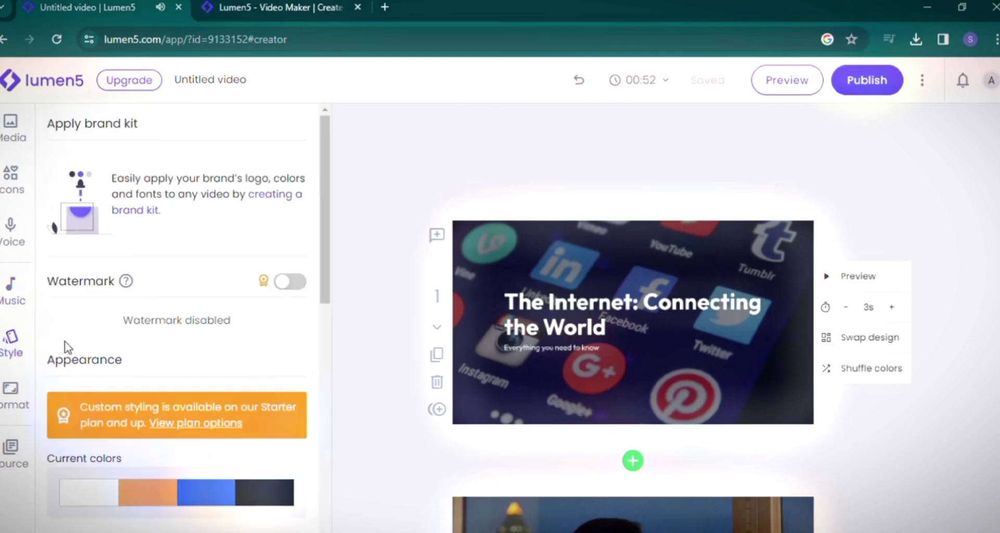
{"action": "scroll", "coordinate": [190, 308], "scroll_direction": "down", "scroll_amount": 5}
{"action": "scroll", "coordinate": [195, 301], "scroll_direction": "up", "scroll_amount": 5}
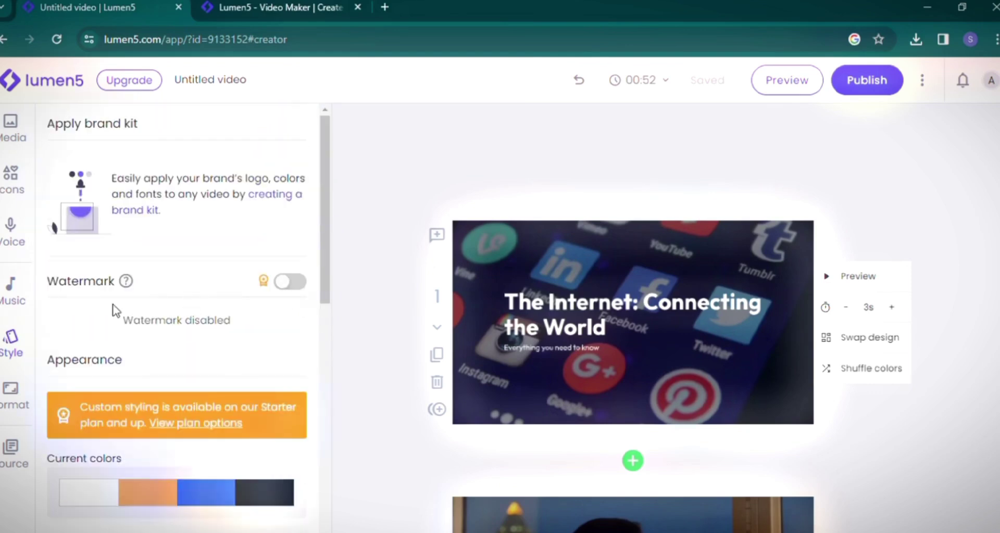
{"action": "scroll", "coordinate": [237, 307], "scroll_direction": "down", "scroll_amount": 6}
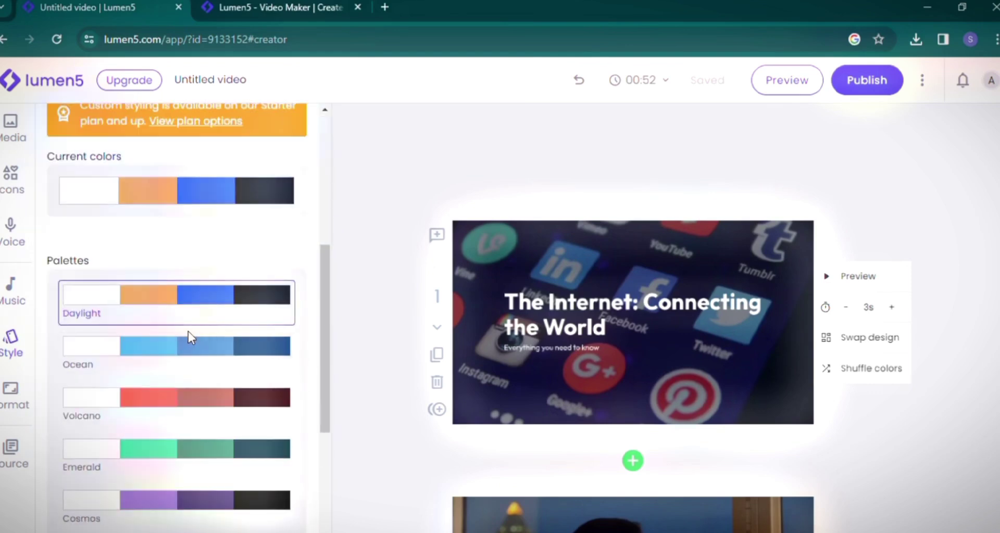
{"action": "scroll", "coordinate": [189, 330], "scroll_direction": "down", "scroll_amount": 4}
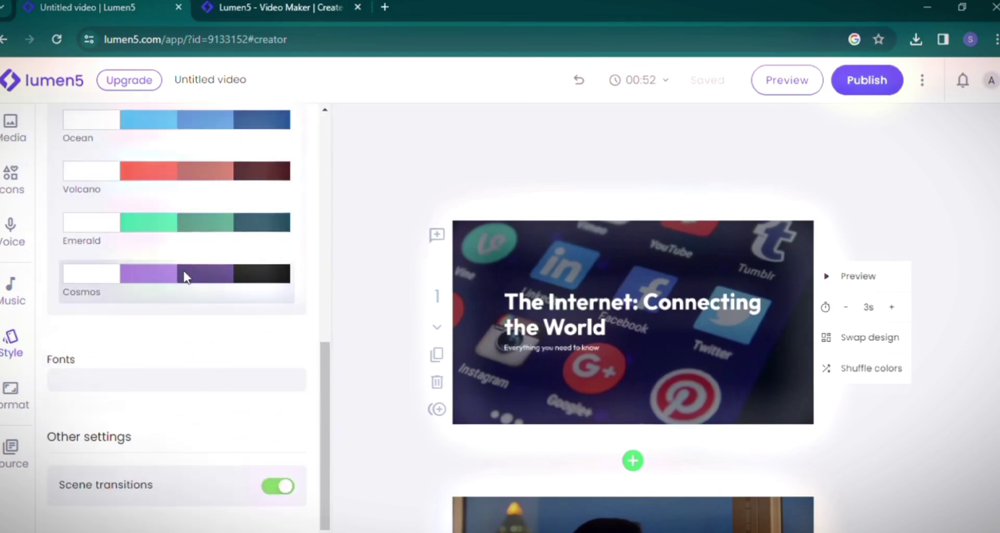
{"action": "left_click", "coordinate": [24, 390]}
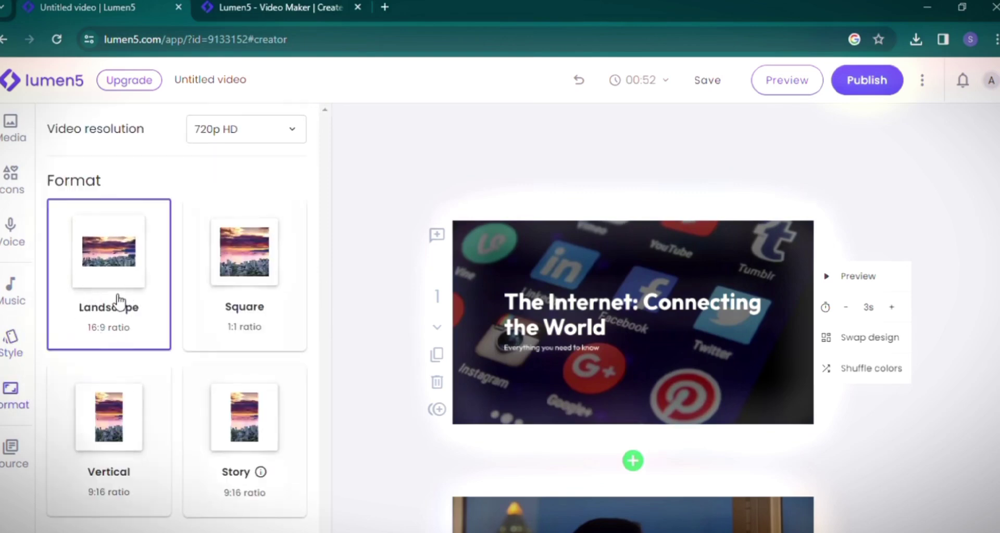
{"action": "left_click", "coordinate": [251, 134]}
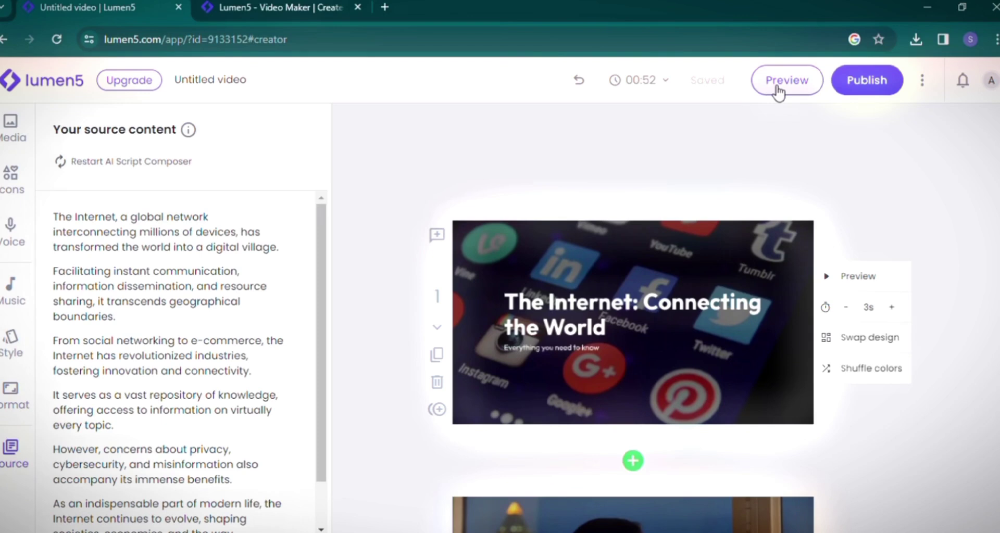
Publish 'The Internet: Connecting the World' and play it on its share page.
{"action": "left_click", "coordinate": [844, 85]}
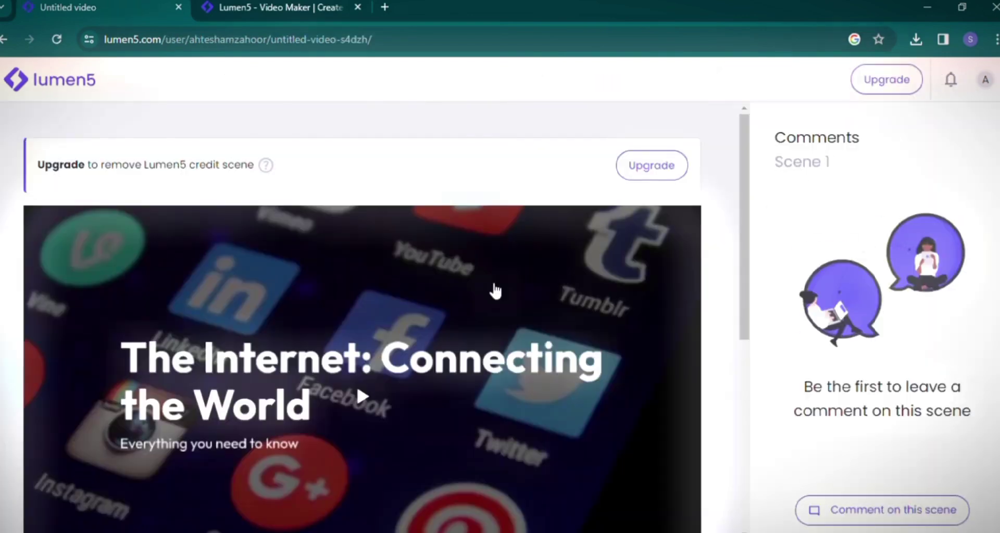
{"action": "scroll", "coordinate": [495, 289], "scroll_direction": "down", "scroll_amount": 2}
{"action": "scroll", "coordinate": [364, 320], "scroll_direction": "up", "scroll_amount": 3}
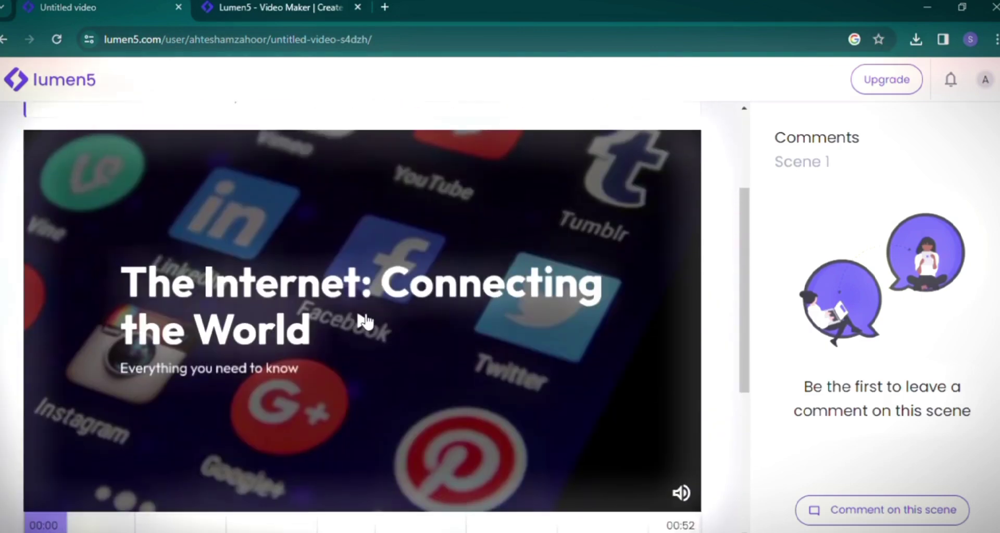
{"action": "left_click", "coordinate": [364, 321]}
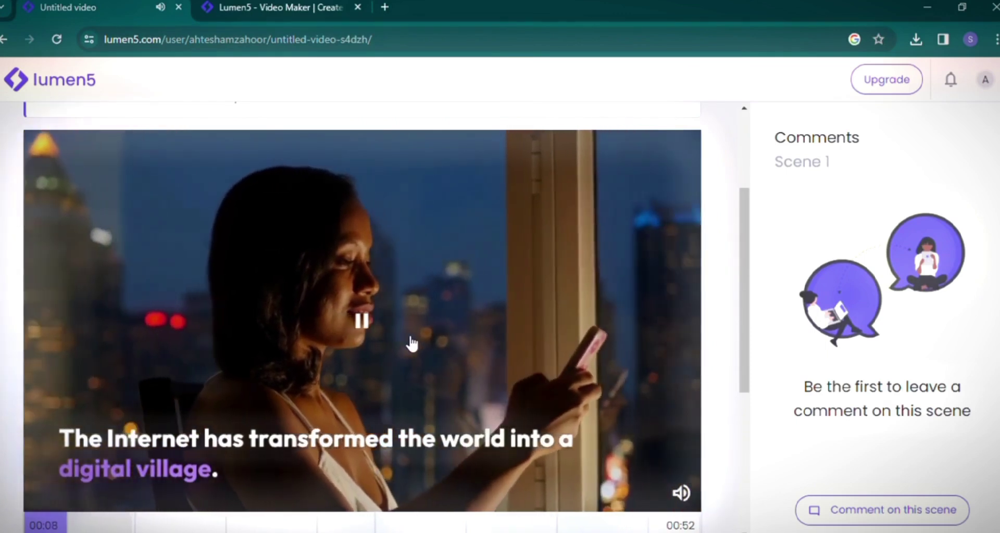
{"action": "scroll", "coordinate": [458, 330], "scroll_direction": "down", "scroll_amount": 5}
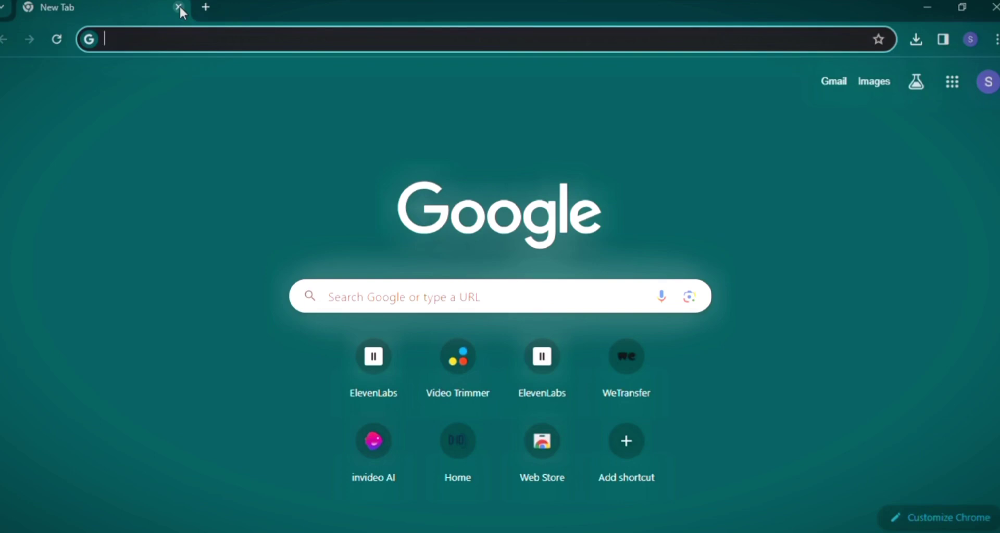
Search the web for 'fliki ai'.
{"action": "type", "text": "fliki ai"}
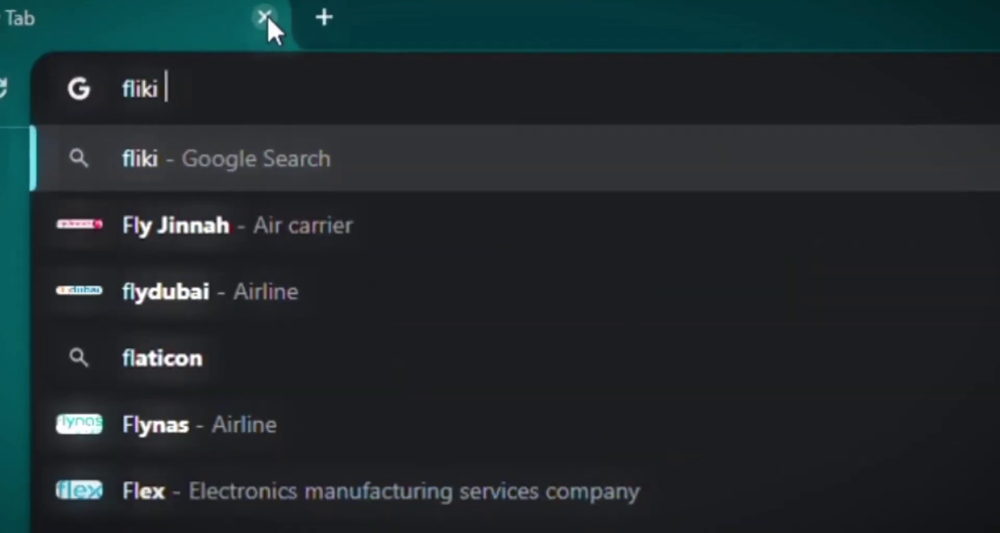
{"action": "key", "text": "Return"}
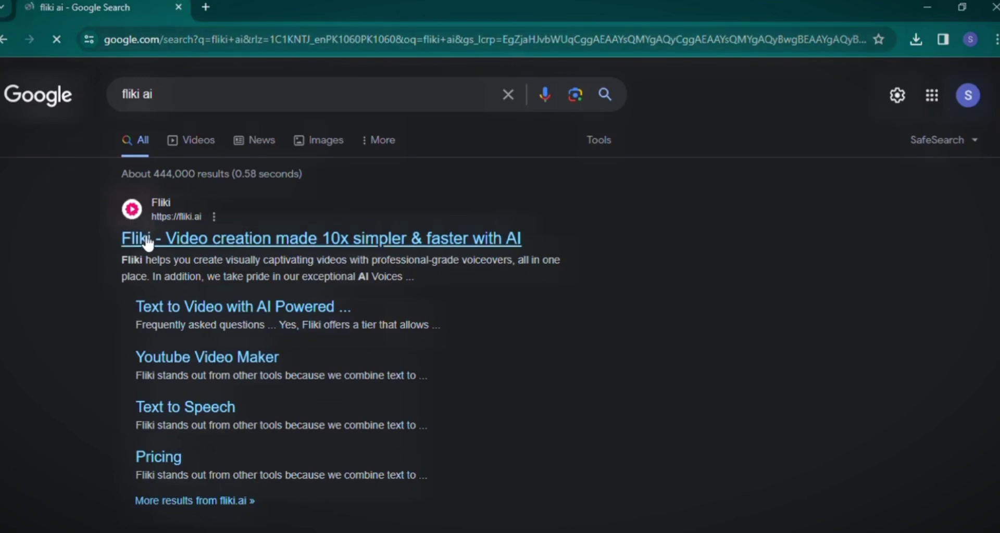
Open fliki.ai from the results and browse the landing page and its Features menu.
{"action": "left_click", "coordinate": [147, 237]}
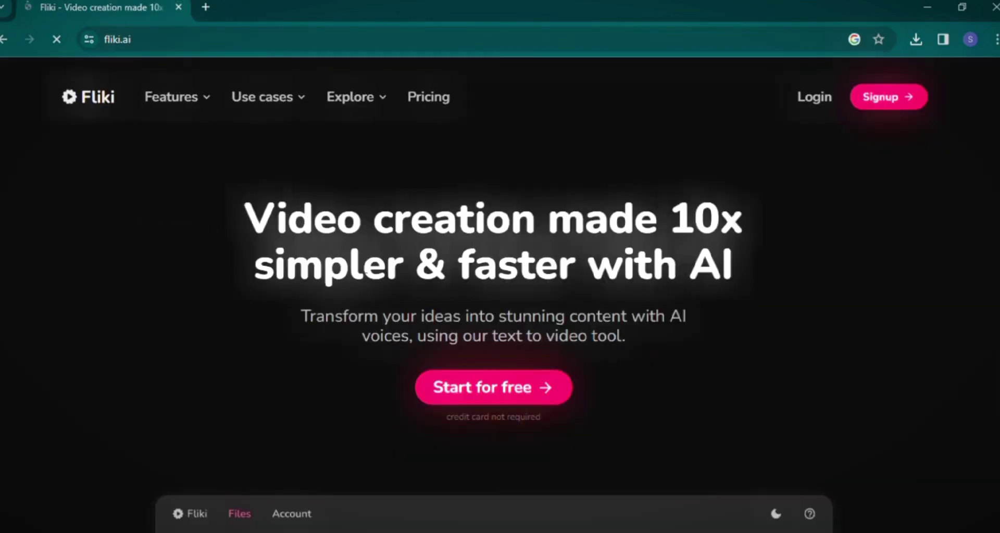
{"action": "scroll", "coordinate": [692, 293], "scroll_direction": "down", "scroll_amount": 8}
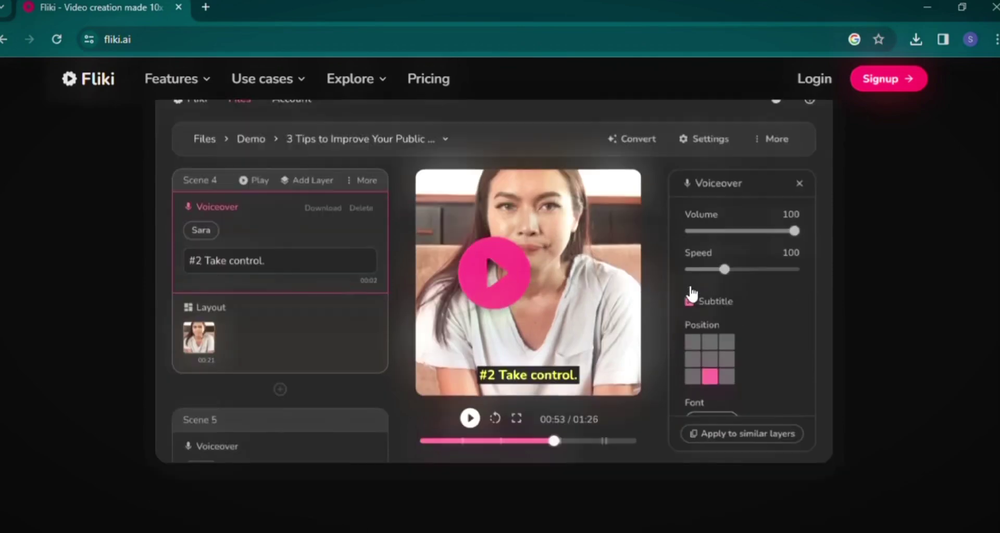
{"action": "scroll", "coordinate": [691, 291], "scroll_direction": "down", "scroll_amount": 3}
{"action": "scroll", "coordinate": [692, 289], "scroll_direction": "up", "scroll_amount": 5}
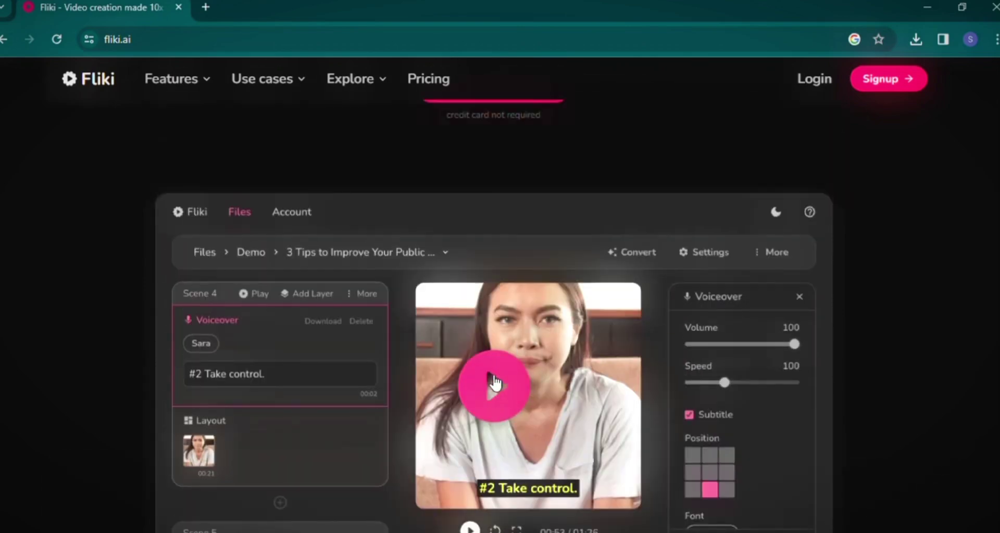
{"action": "scroll", "coordinate": [496, 384], "scroll_direction": "down", "scroll_amount": 10}
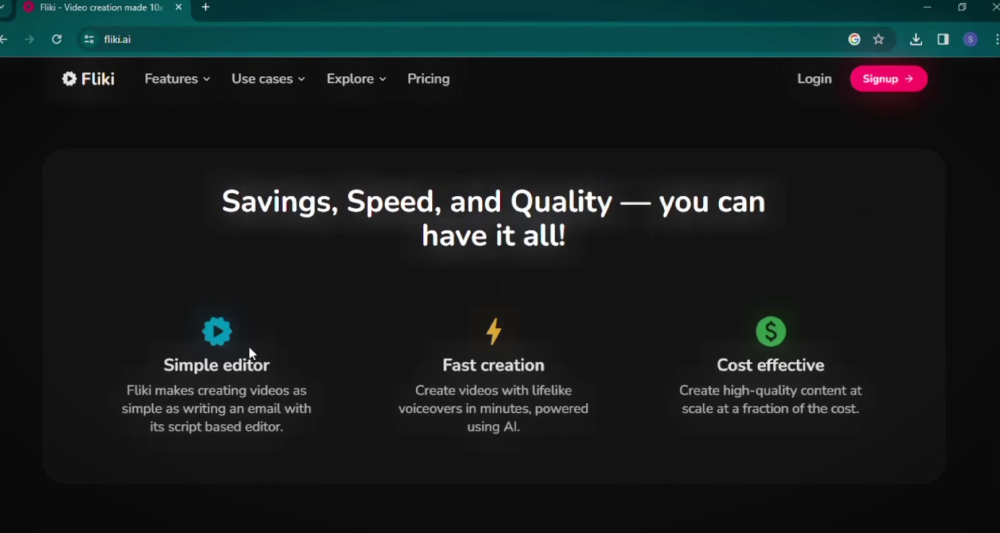
{"action": "scroll", "coordinate": [342, 345], "scroll_direction": "down", "scroll_amount": 12}
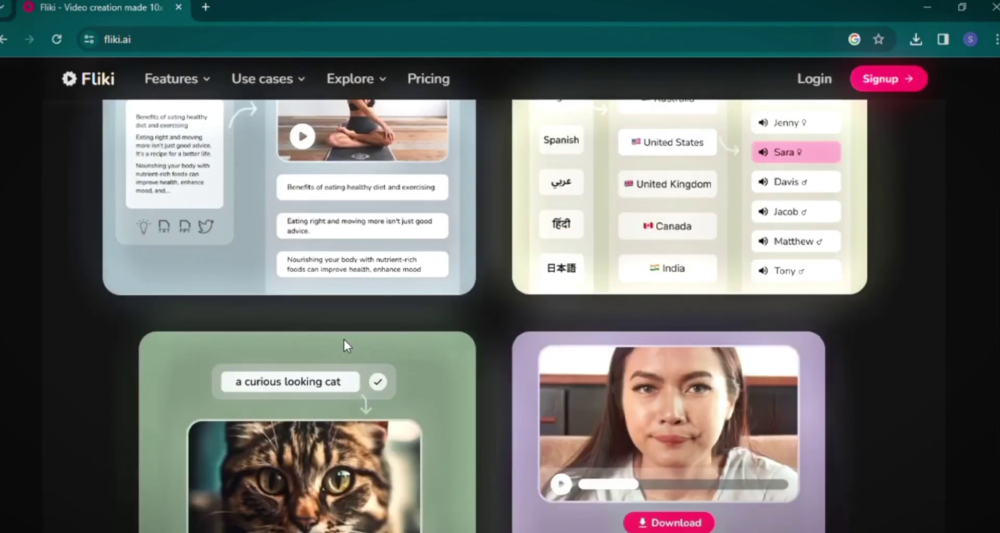
{"action": "scroll", "coordinate": [342, 339], "scroll_direction": "up", "scroll_amount": 12}
{"action": "mouse_move", "coordinate": [179, 79]}
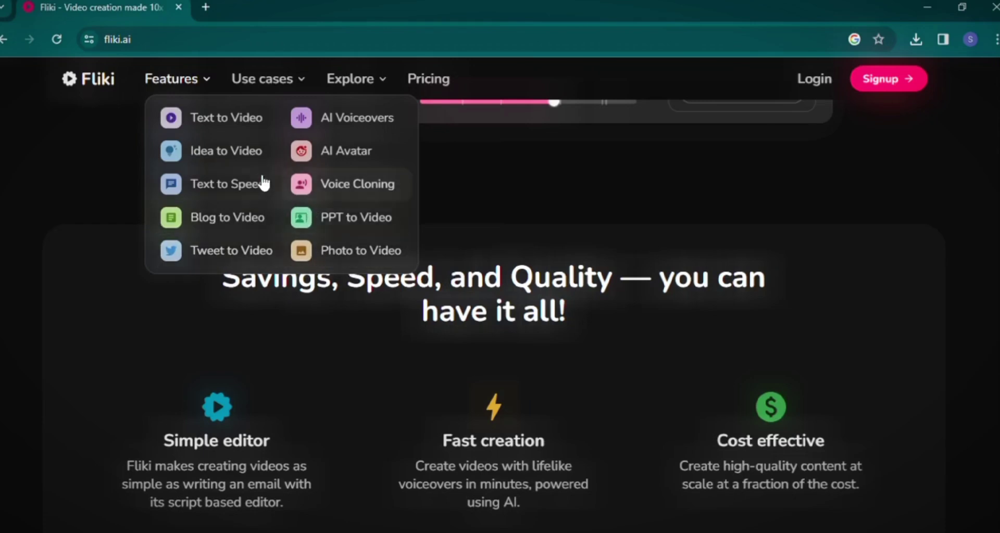
Compare Fliki's Free, Standard ($21/month) and Premium ($66/month) plans on the Pricing page.
{"action": "left_click", "coordinate": [428, 79]}
{"action": "scroll", "coordinate": [447, 245], "scroll_direction": "down", "scroll_amount": 3}
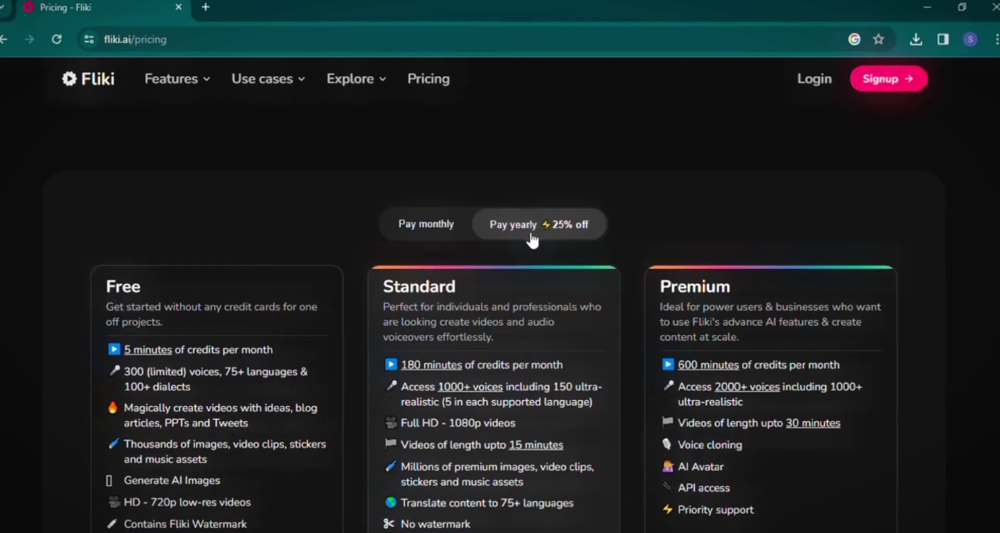
{"action": "scroll", "coordinate": [532, 241], "scroll_direction": "down", "scroll_amount": 3}
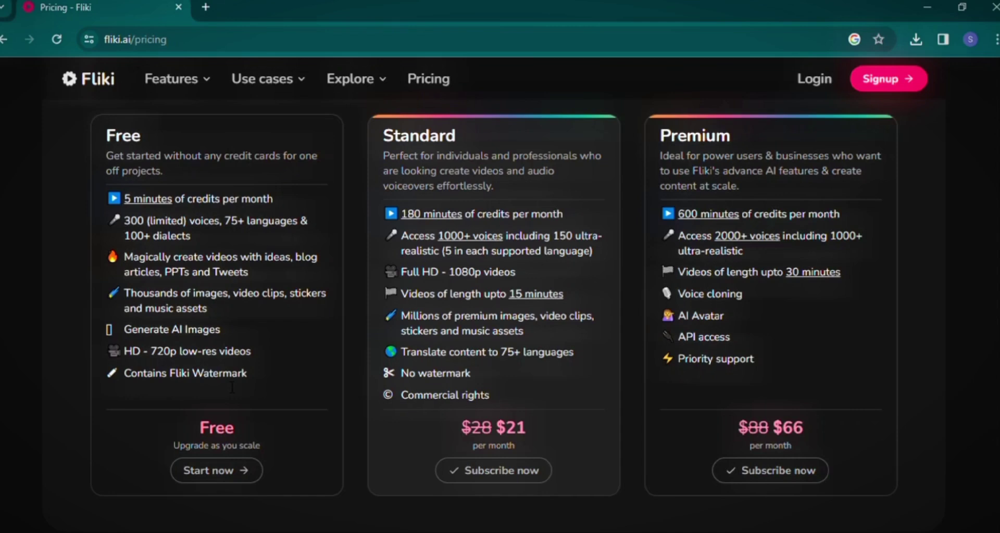
{"action": "scroll", "coordinate": [352, 378], "scroll_direction": "up", "scroll_amount": 2}
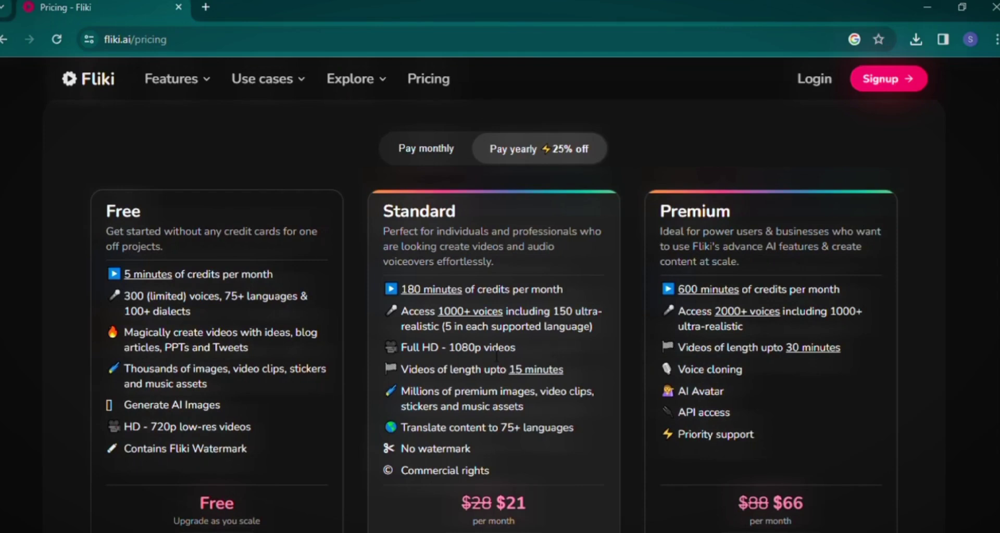
{"action": "scroll", "coordinate": [438, 394], "scroll_direction": "down", "scroll_amount": 2}
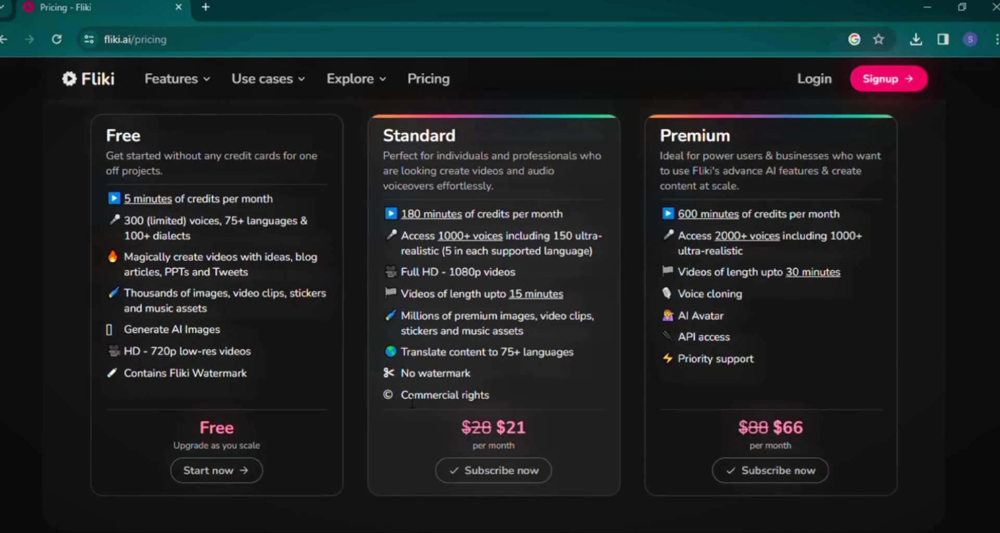
{"action": "scroll", "coordinate": [545, 292], "scroll_direction": "up", "scroll_amount": 3}
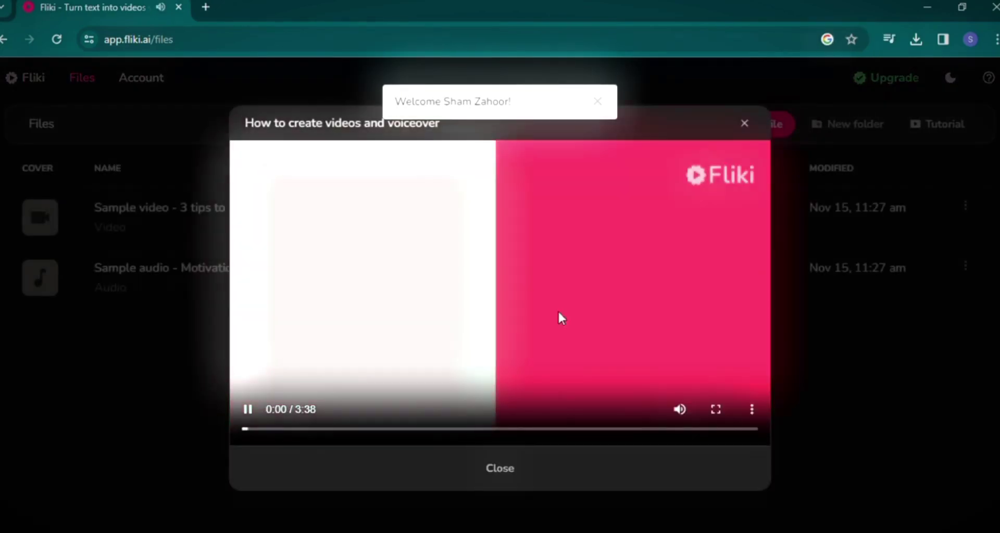
Create a new file 'first one' in Landscape 16:9, starting from an Idea.
{"action": "left_click", "coordinate": [799, 115]}
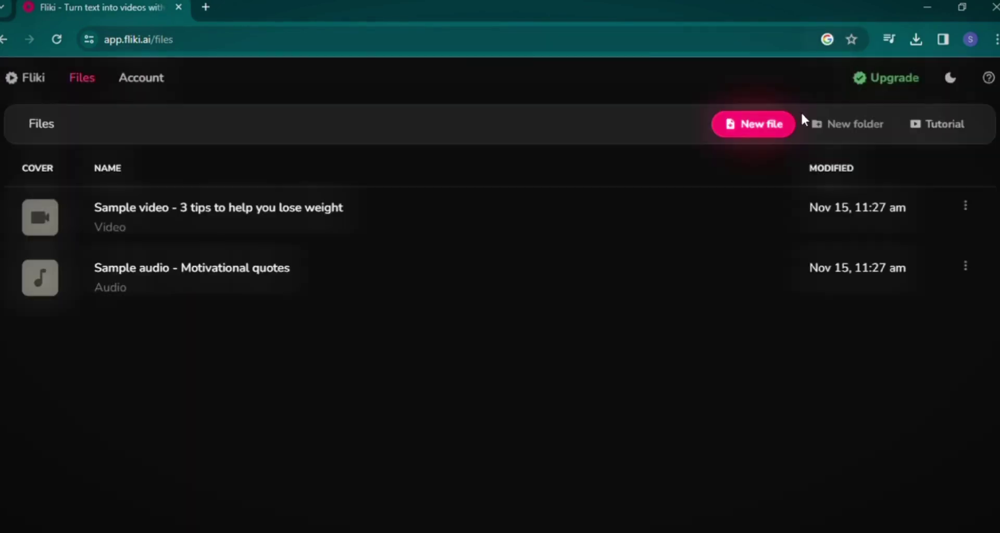
{"action": "left_click", "coordinate": [763, 129]}
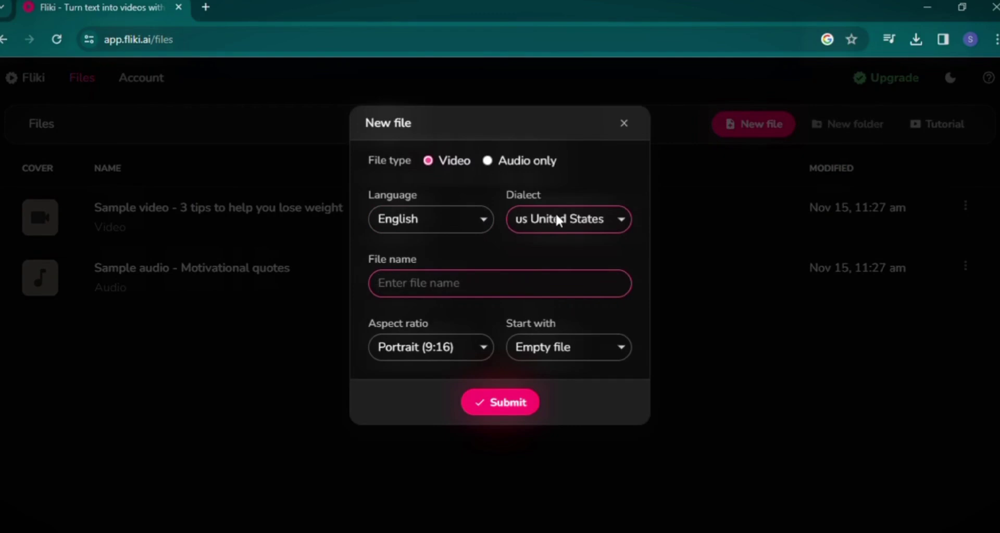
{"action": "type", "text": "f"}
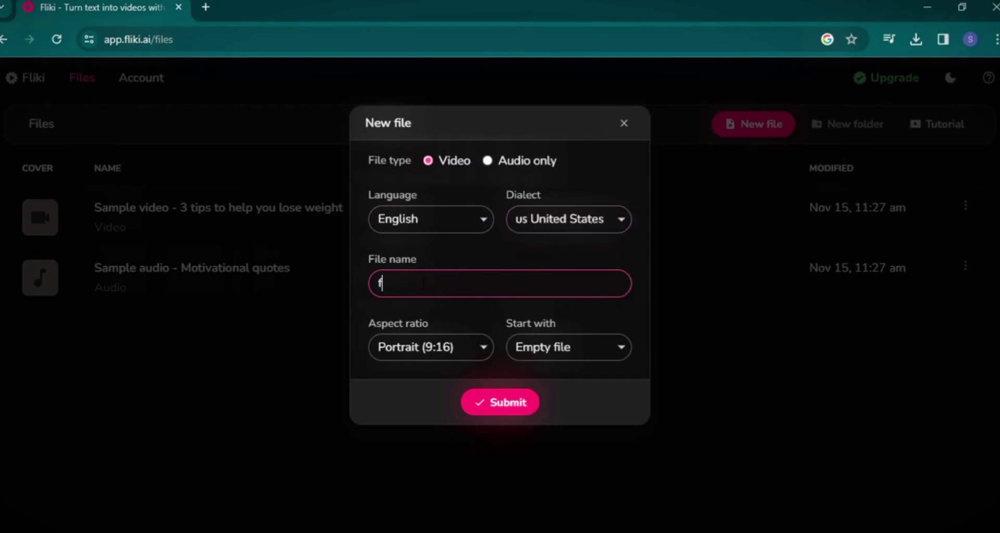
{"action": "type", "text": "irst one"}
{"action": "key", "text": "Tab"}
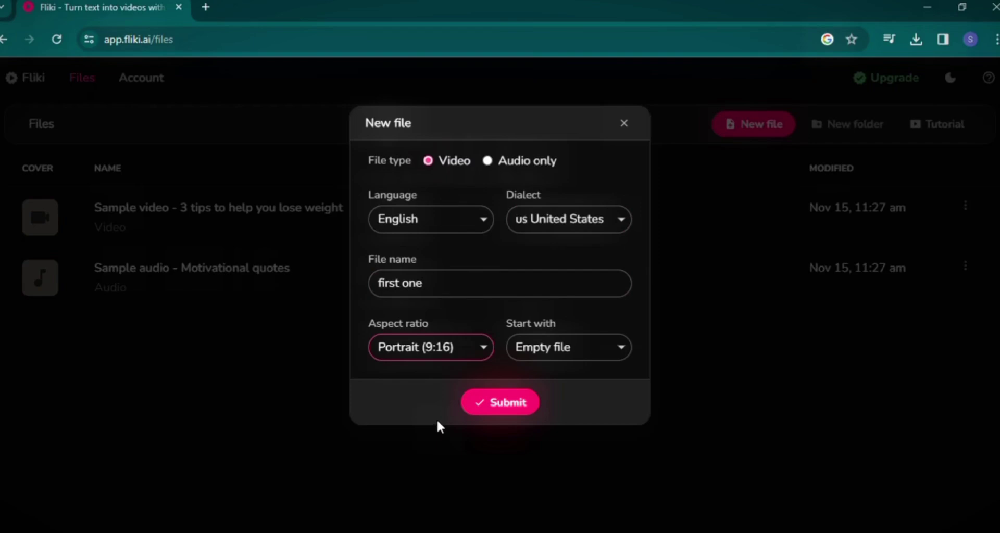
{"action": "key", "text": "Up"}
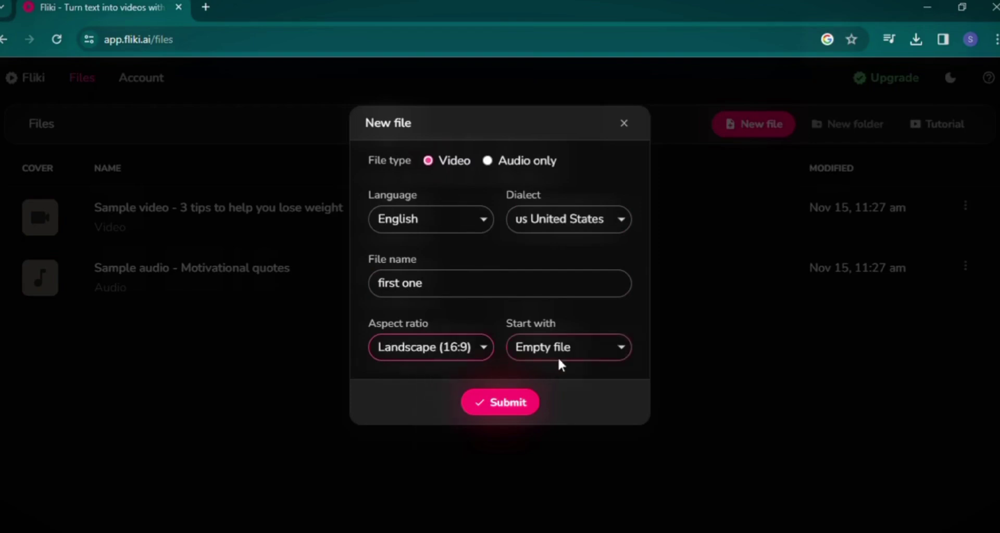
{"action": "key", "text": "Down"}
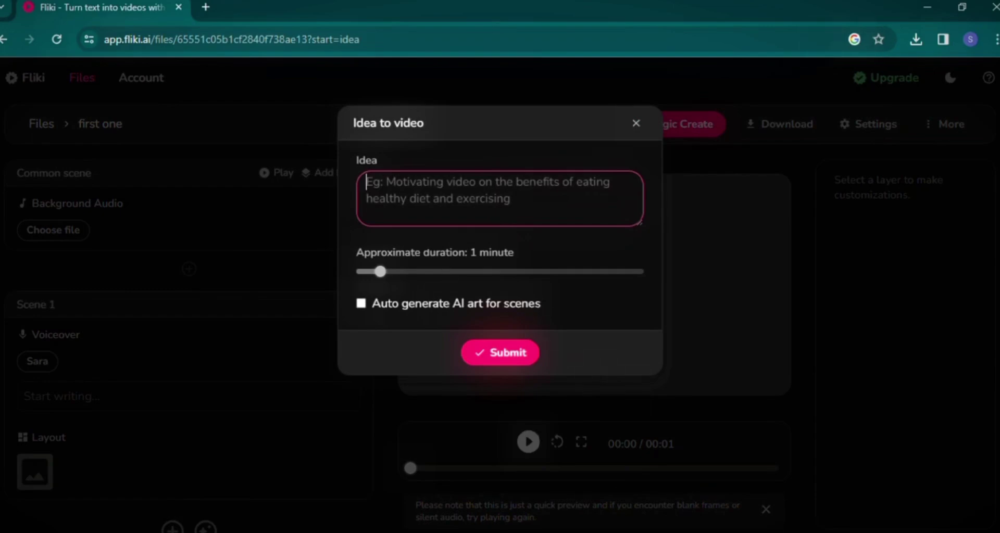
Generate a 1-minute video from the idea 'internet' with auto-generated Cinematic AI art.
{"action": "type", "text": "internet"}
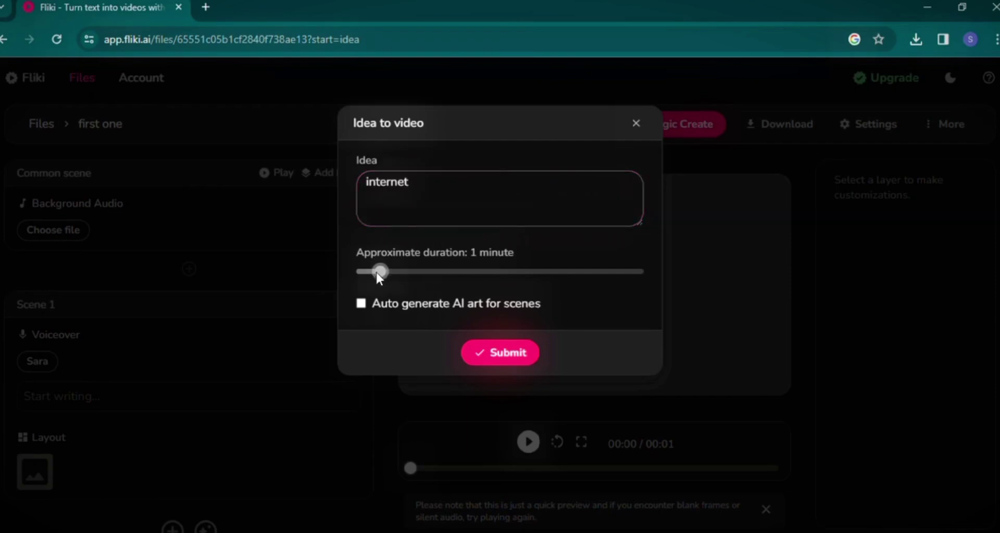
{"action": "mouse_move", "coordinate": [380, 271]}
{"action": "left_mouse_down"}
{"action": "mouse_move", "coordinate": [393, 271]}
{"action": "mouse_move", "coordinate": [366, 271]}
{"action": "left_mouse_up"}
{"action": "left_click", "coordinate": [371, 271]}
{"action": "left_click", "coordinate": [361, 304]}
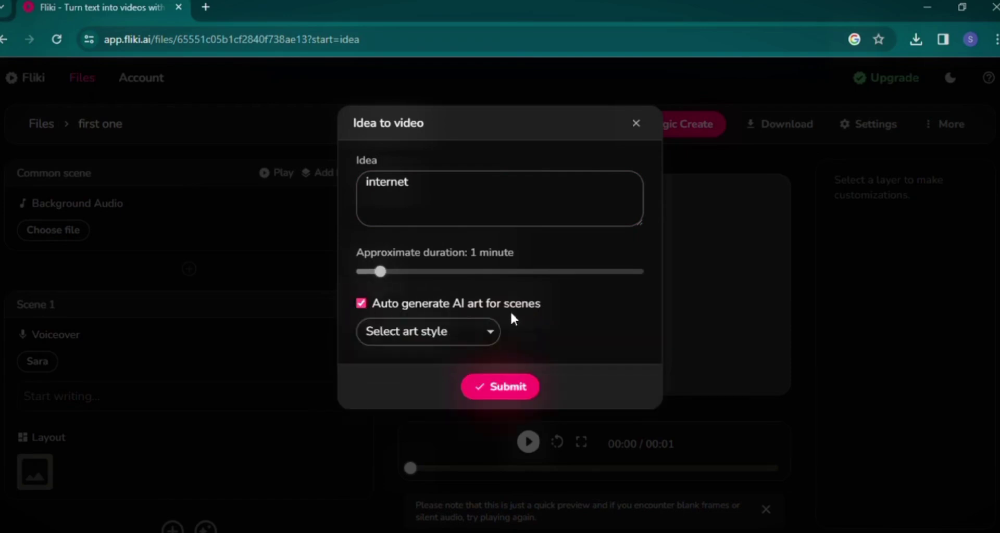
{"action": "left_click", "coordinate": [454, 331]}
{"action": "left_click", "coordinate": [516, 395]}
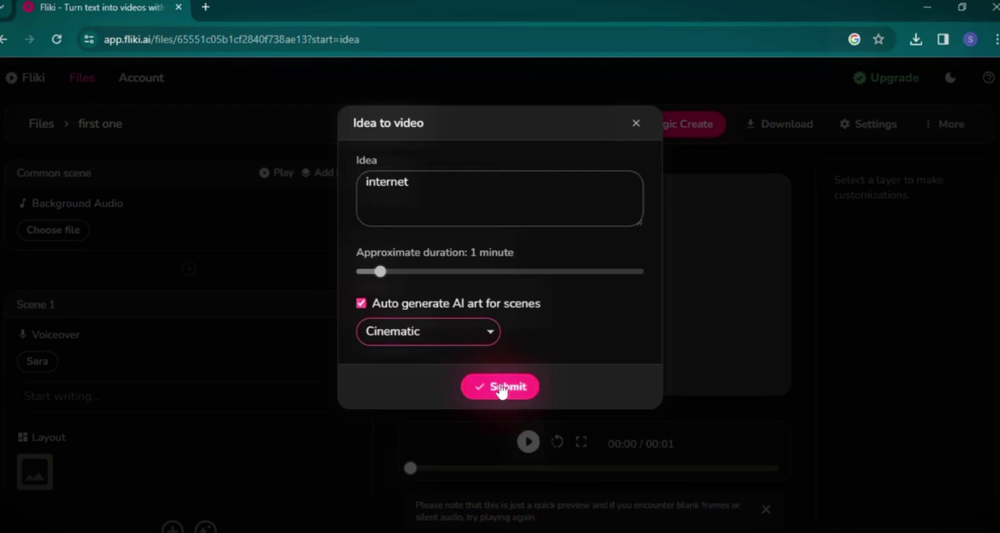
{"action": "left_click", "coordinate": [501, 388]}
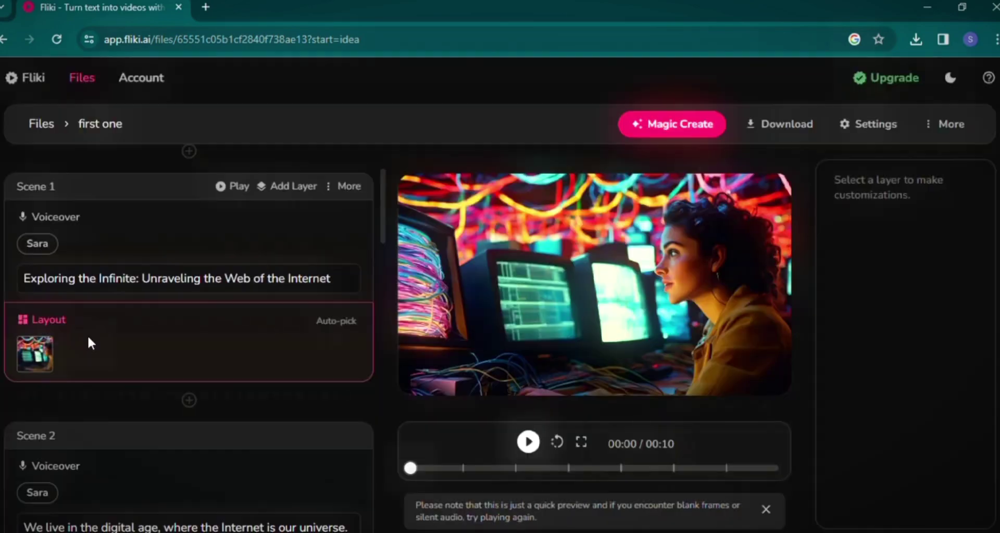
Replace Scene 1's visual with the earth-internet-globalization stock image from an 'internet' image search.
{"action": "scroll", "coordinate": [86, 335], "scroll_direction": "up", "scroll_amount": 3}
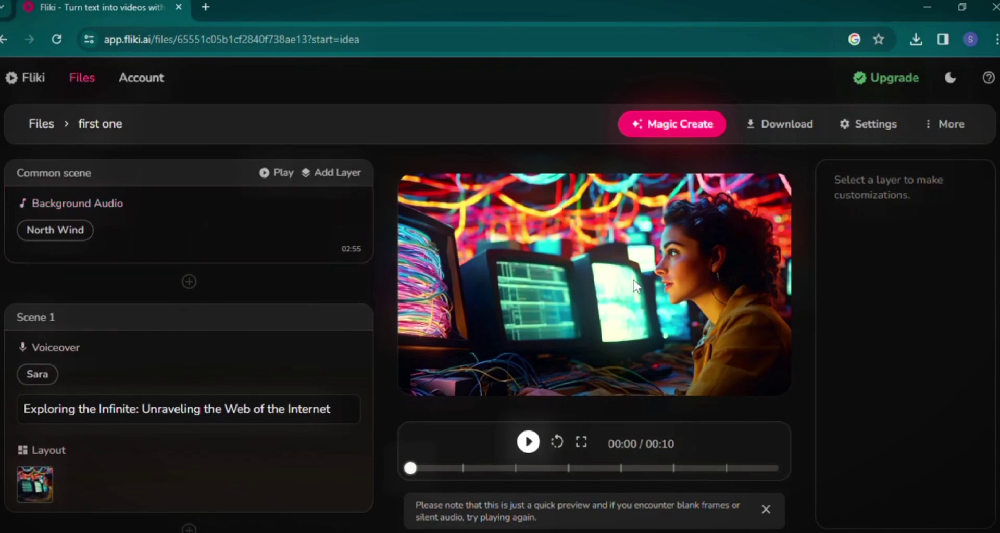
{"action": "left_click", "coordinate": [35, 484]}
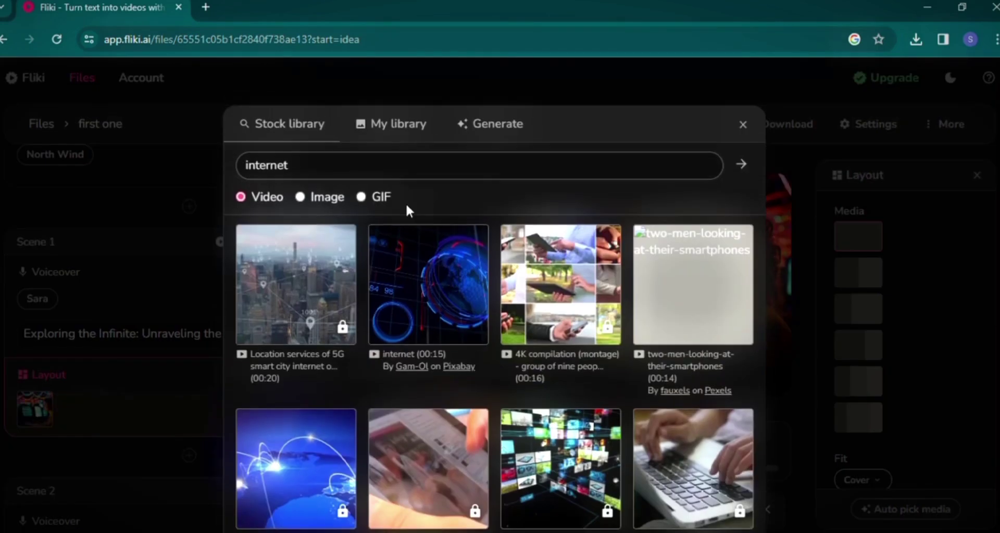
{"action": "left_click", "coordinate": [336, 198]}
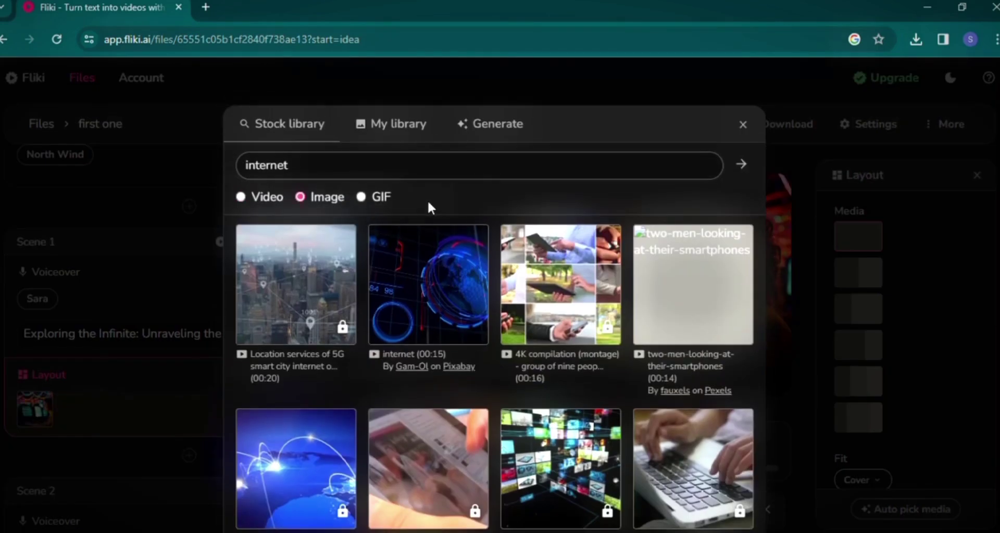
{"action": "left_click", "coordinate": [745, 165]}
{"action": "scroll", "coordinate": [577, 312], "scroll_direction": "down", "scroll_amount": 1}
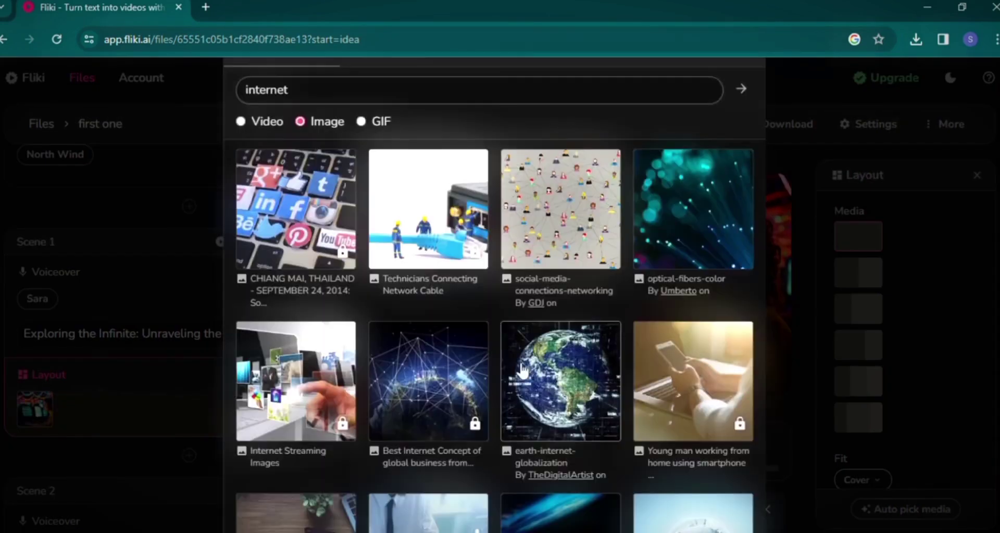
{"action": "left_click", "coordinate": [562, 384]}
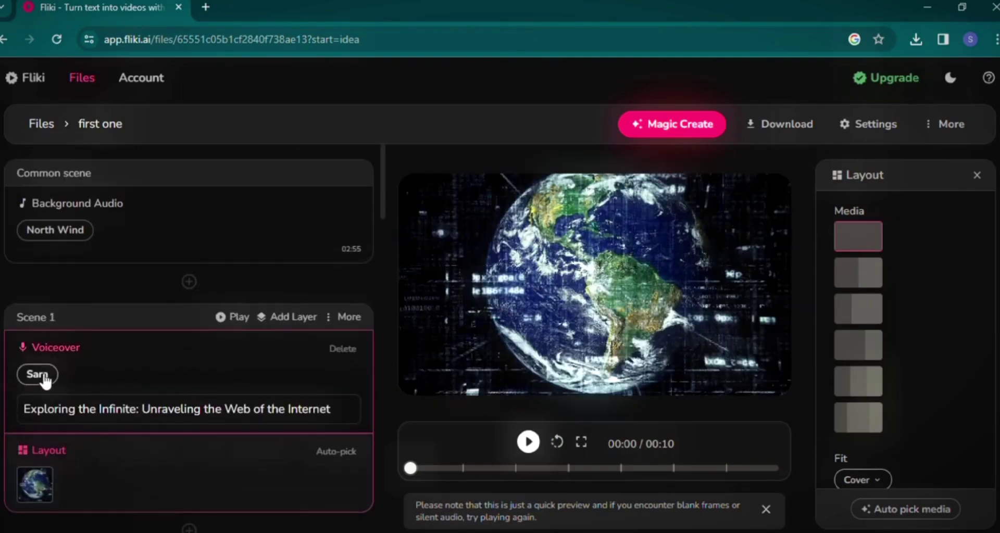
Switch every scene's voiceover from Sara to the male voice Matthew.
{"action": "left_click", "coordinate": [38, 374]}
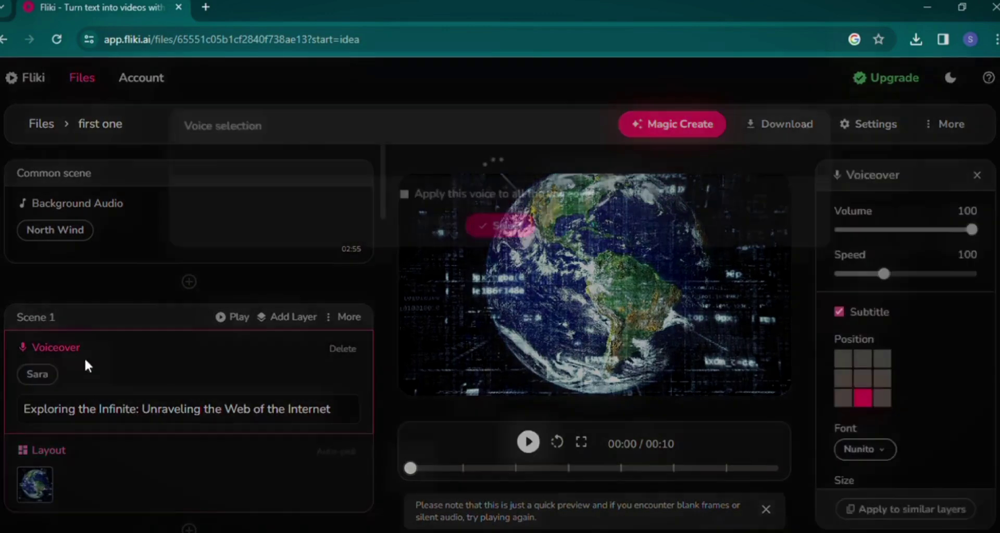
{"action": "left_click", "coordinate": [565, 220]}
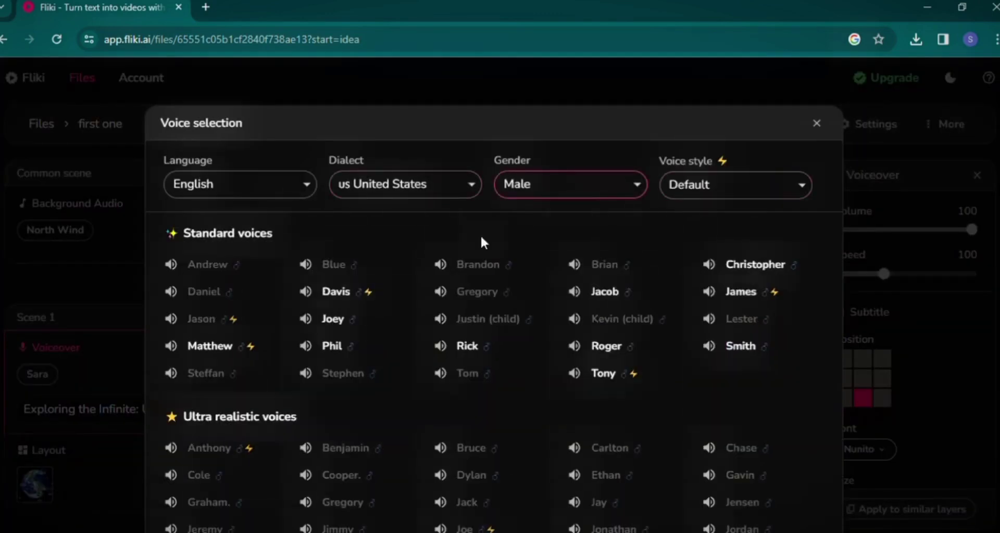
{"action": "left_click", "coordinate": [243, 346]}
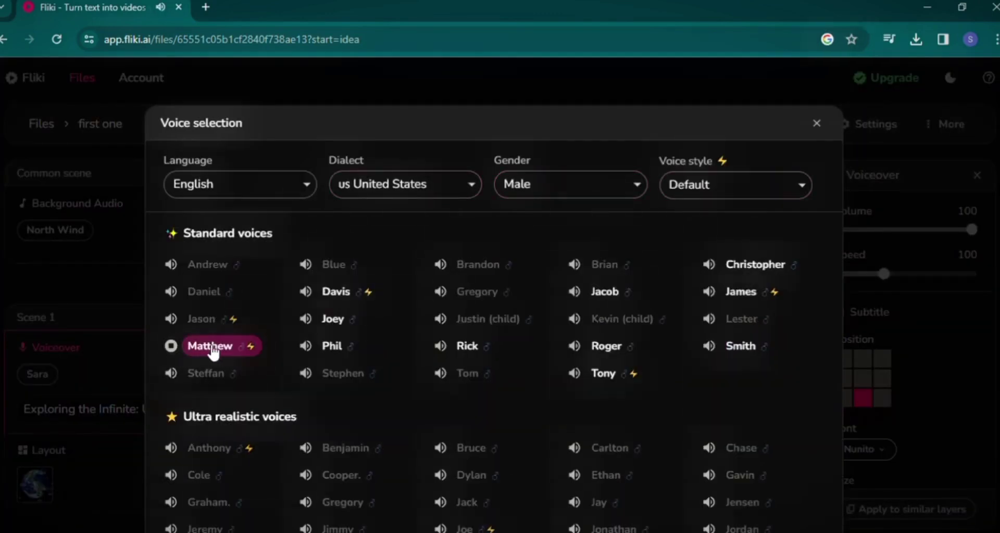
{"action": "scroll", "coordinate": [541, 299], "scroll_direction": "down", "scroll_amount": 5}
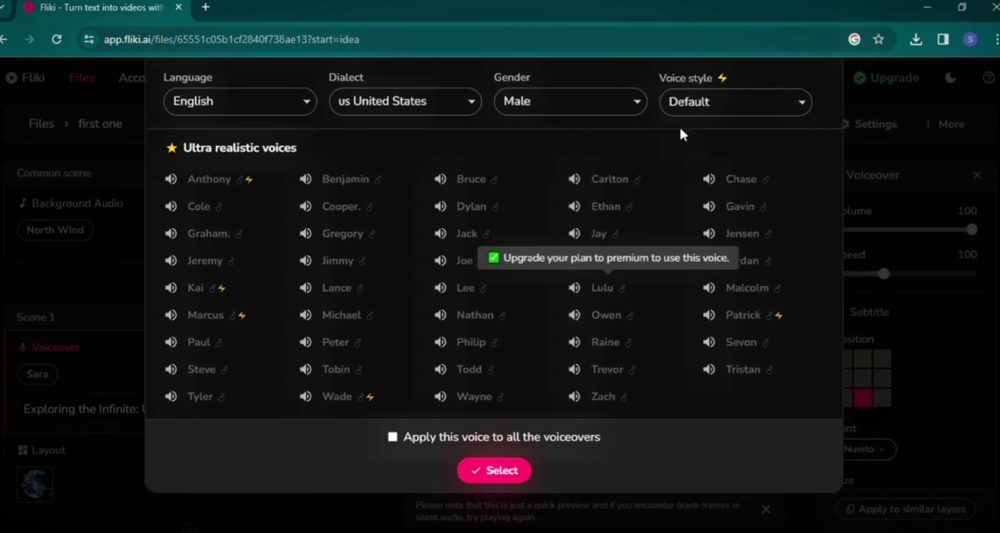
{"action": "left_click", "coordinate": [393, 437]}
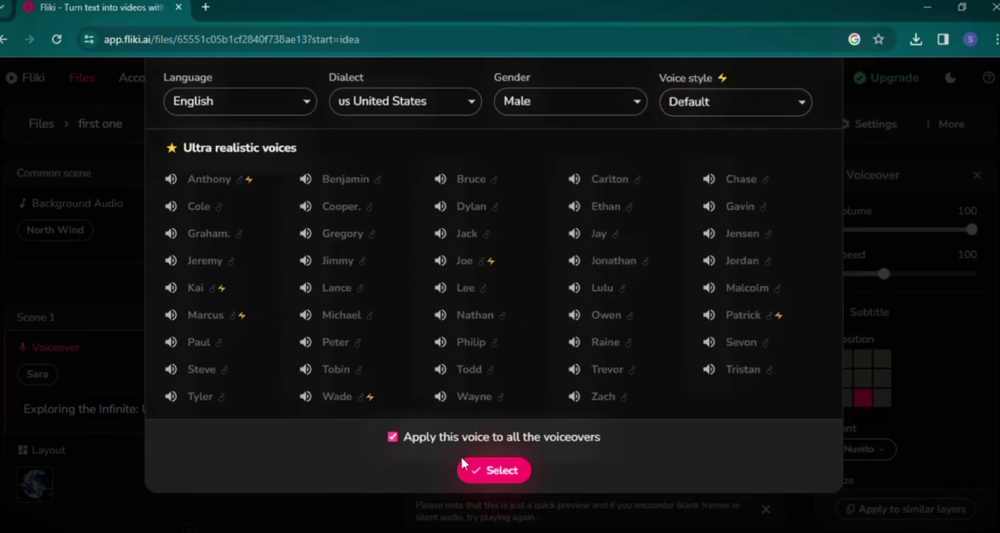
{"action": "left_click", "coordinate": [493, 470]}
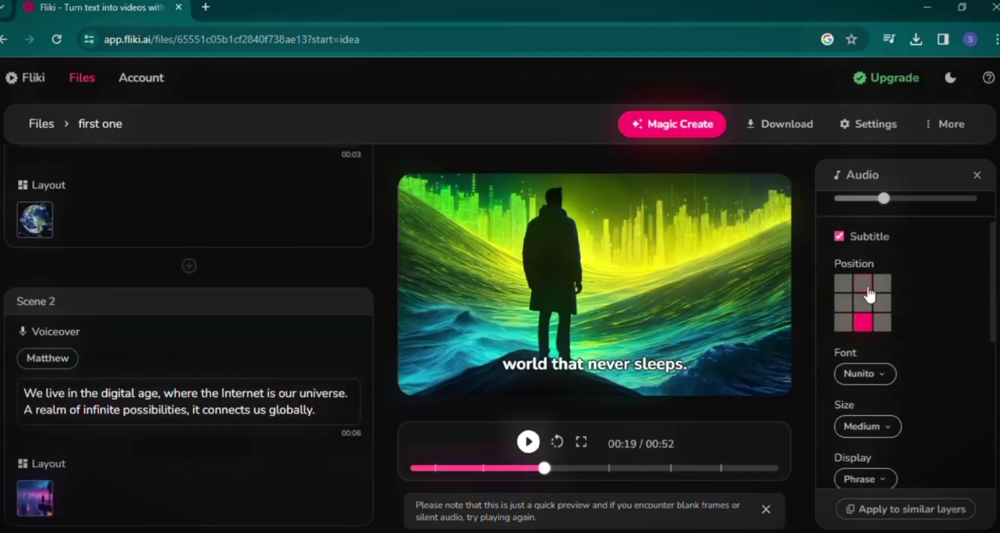
Place subtitles at bottom middle with the Ubuntu font and Highlight display style.
{"action": "left_click", "coordinate": [867, 291]}
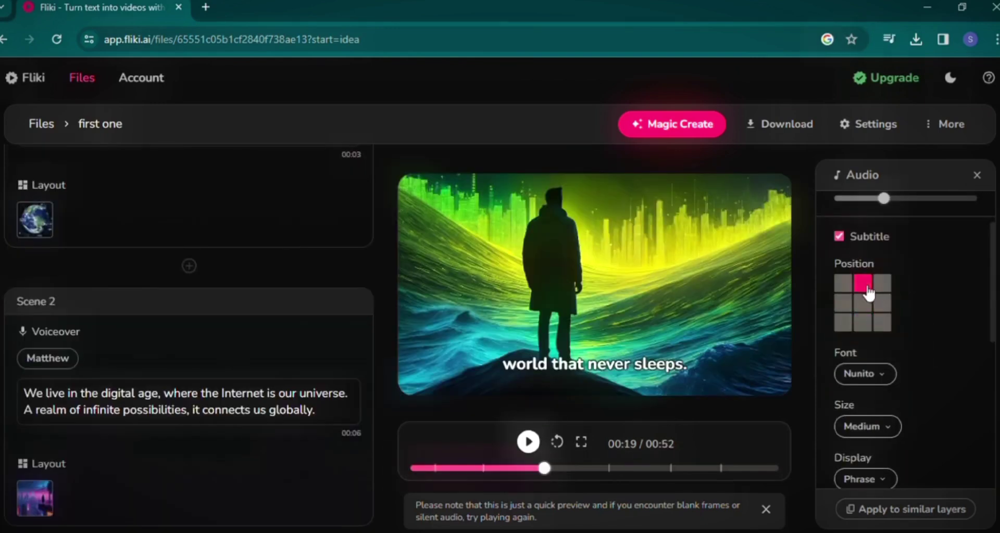
{"action": "left_click", "coordinate": [867, 322]}
{"action": "left_click", "coordinate": [865, 373]}
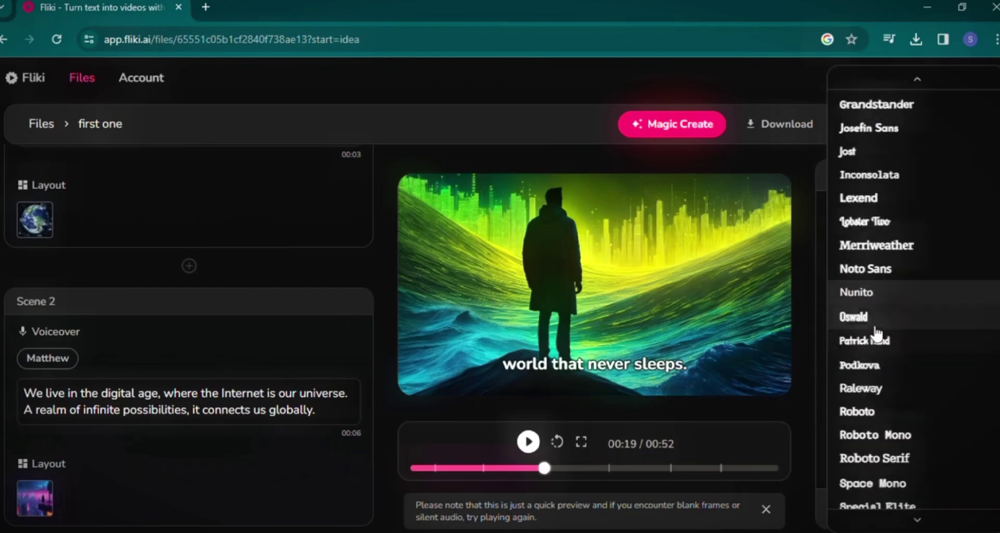
{"action": "scroll", "coordinate": [877, 339], "scroll_direction": "down", "scroll_amount": 3}
{"action": "left_click", "coordinate": [881, 366]}
{"action": "scroll", "coordinate": [885, 359], "scroll_direction": "down", "scroll_amount": 3}
{"action": "left_click", "coordinate": [855, 251]}
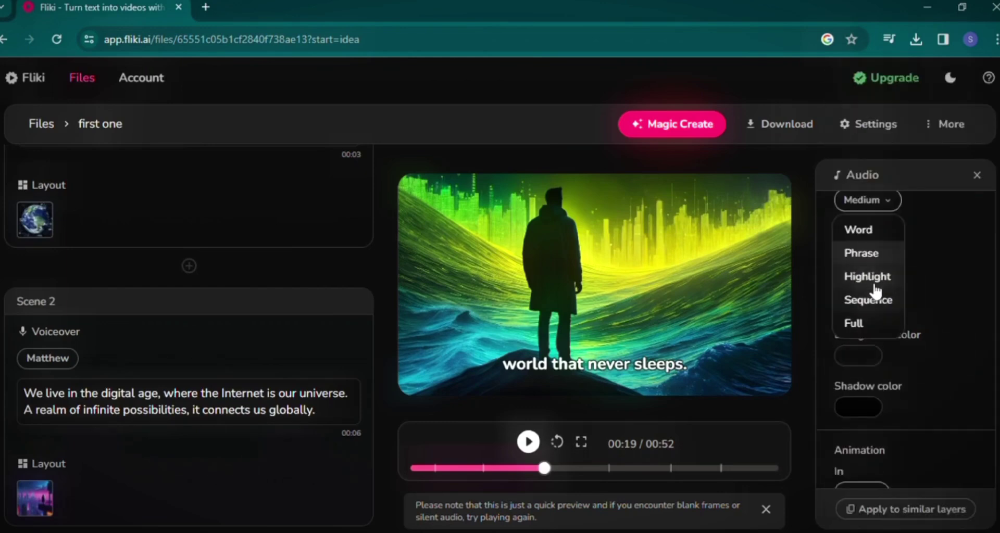
{"action": "left_click", "coordinate": [877, 281]}
Give subtitles dark #242424 text and Fade in/out animation, then apply to similar layers.
{"action": "left_click", "coordinate": [870, 306]}
{"action": "left_click_drag", "start_coordinate": [838, 224], "coordinate": [830, 204]}
{"action": "left_click", "coordinate": [878, 308]}
{"action": "scroll", "coordinate": [885, 396], "scroll_direction": "down", "scroll_amount": 2}
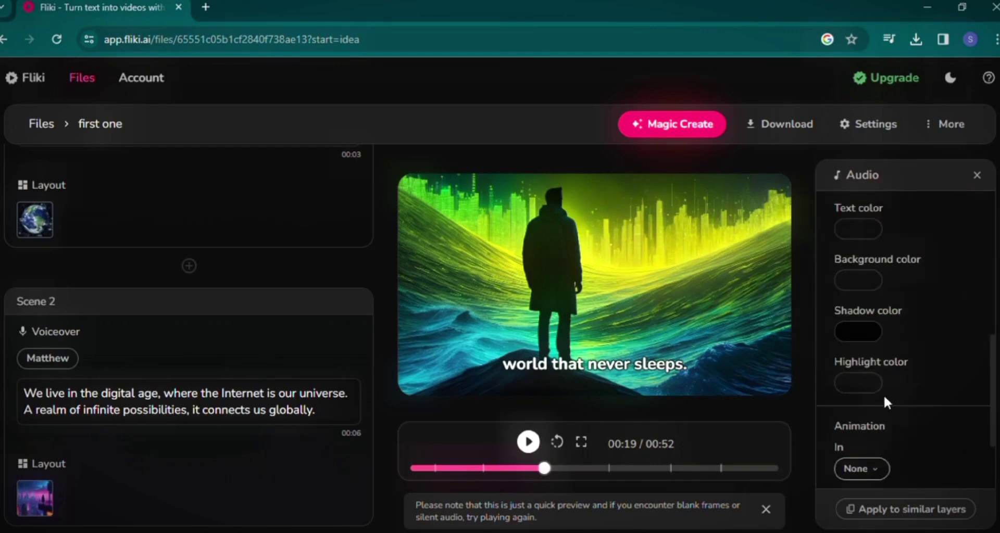
{"action": "scroll", "coordinate": [868, 365], "scroll_direction": "up", "scroll_amount": 2}
{"action": "scroll", "coordinate": [872, 396], "scroll_direction": "down", "scroll_amount": 3}
{"action": "left_click", "coordinate": [867, 362]}
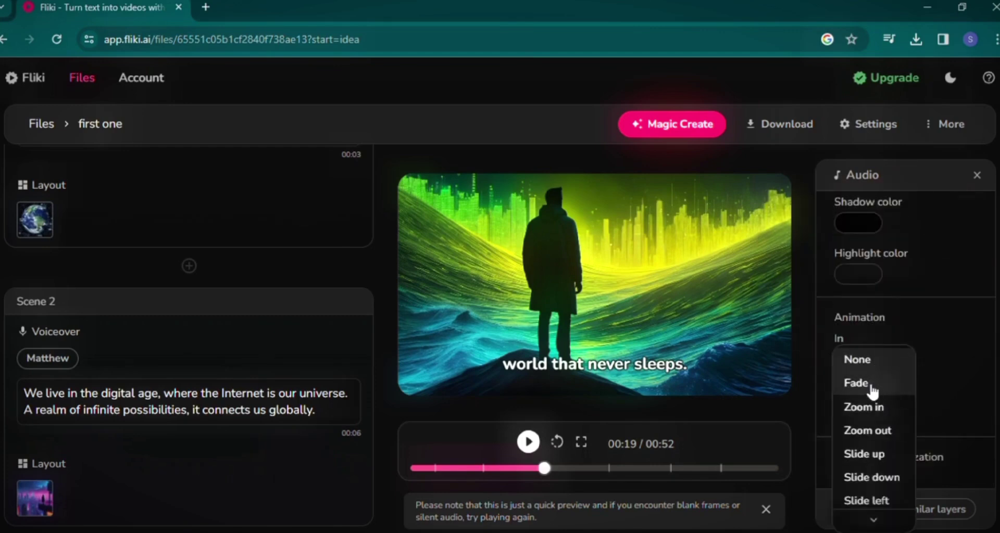
{"action": "left_click", "coordinate": [870, 386]}
{"action": "scroll", "coordinate": [885, 406], "scroll_direction": "down", "scroll_amount": 2}
{"action": "left_click", "coordinate": [920, 505]}
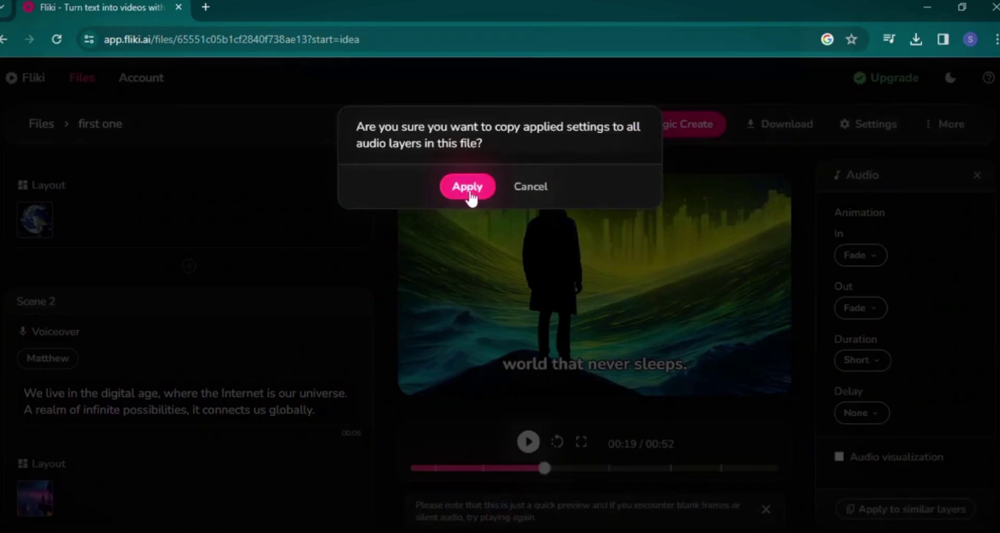
Confirm copying subtitle settings to all audio layers and start exporting the video.
{"action": "left_click", "coordinate": [466, 188]}
{"action": "left_click", "coordinate": [772, 130]}
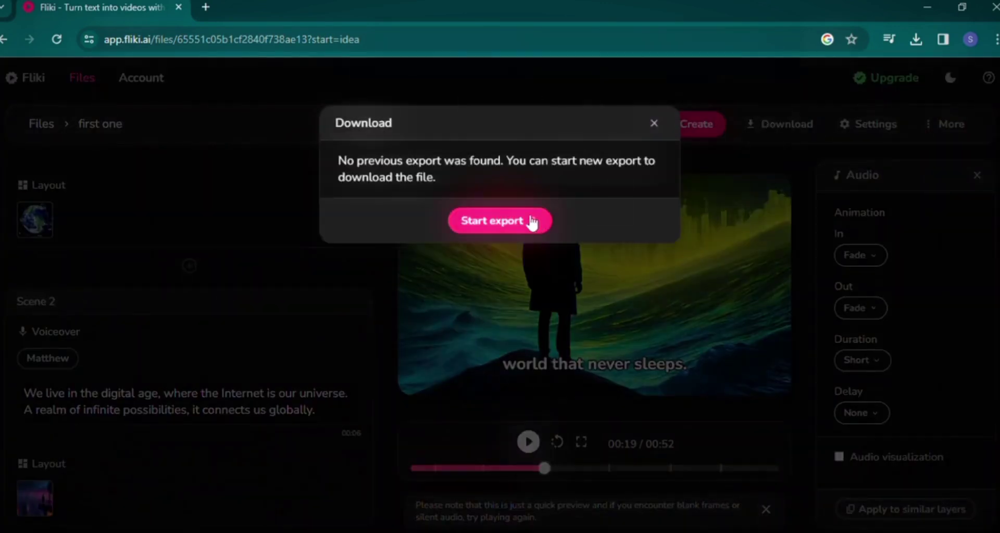
{"action": "left_click", "coordinate": [531, 223]}
{"action": "left_click", "coordinate": [466, 186]}
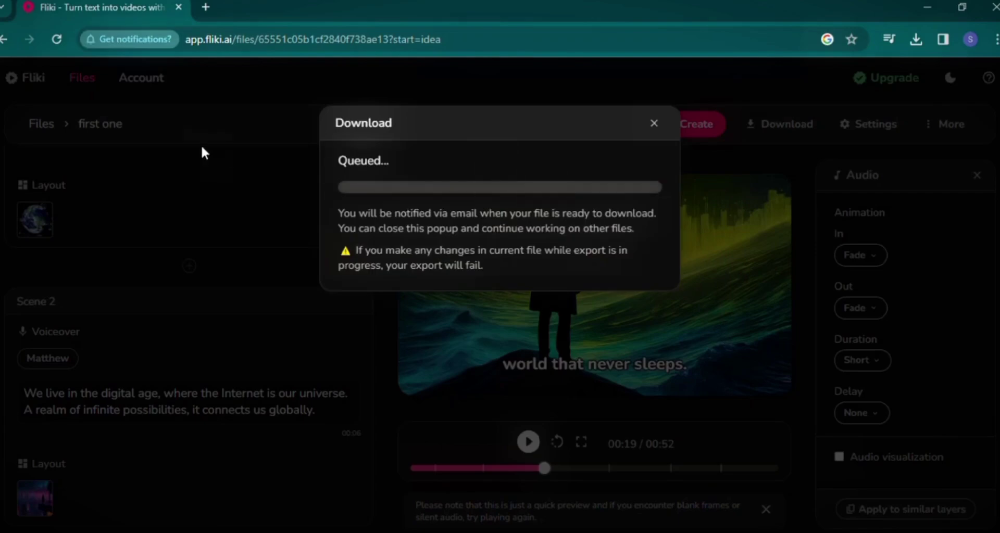